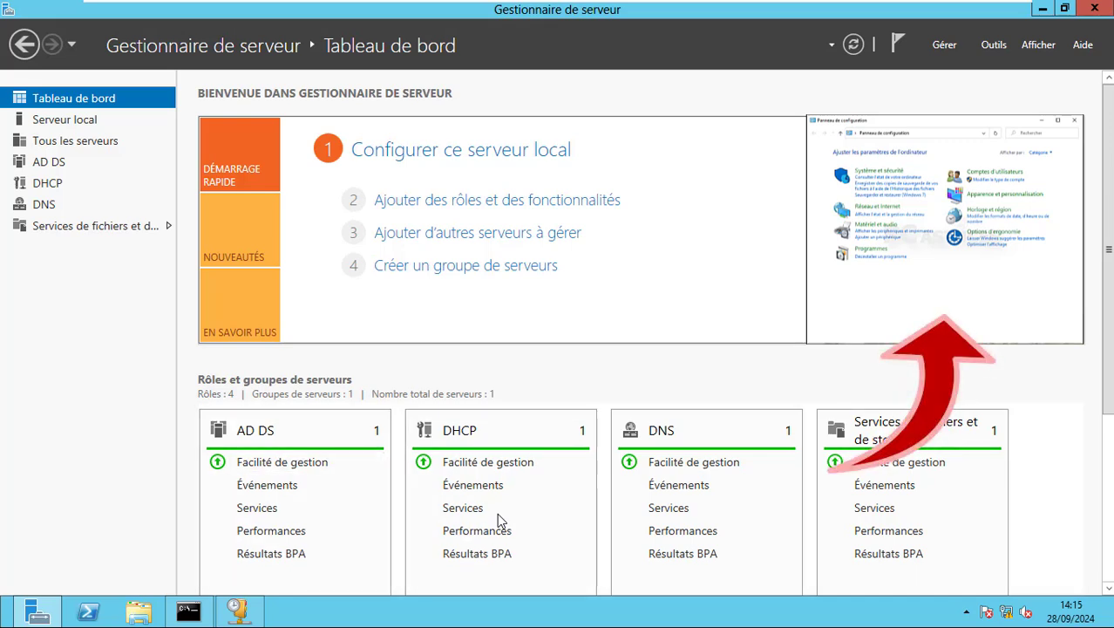
Open the Utilisateurs et ordinateurs Active Directory console from Server Manager
left_click(993, 44)
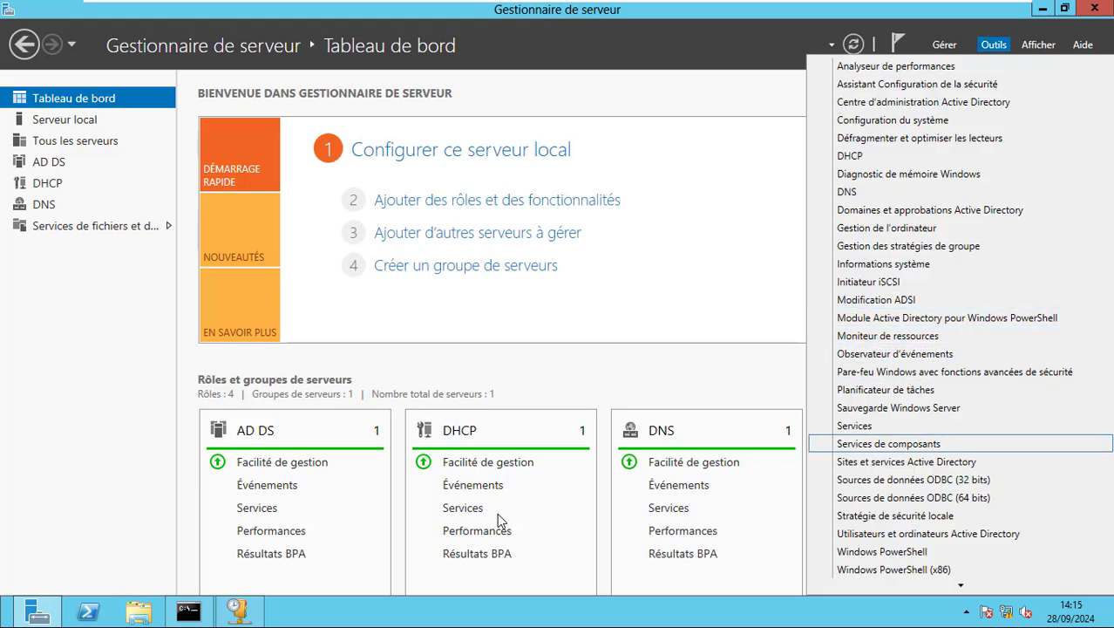
left_click(928, 534)
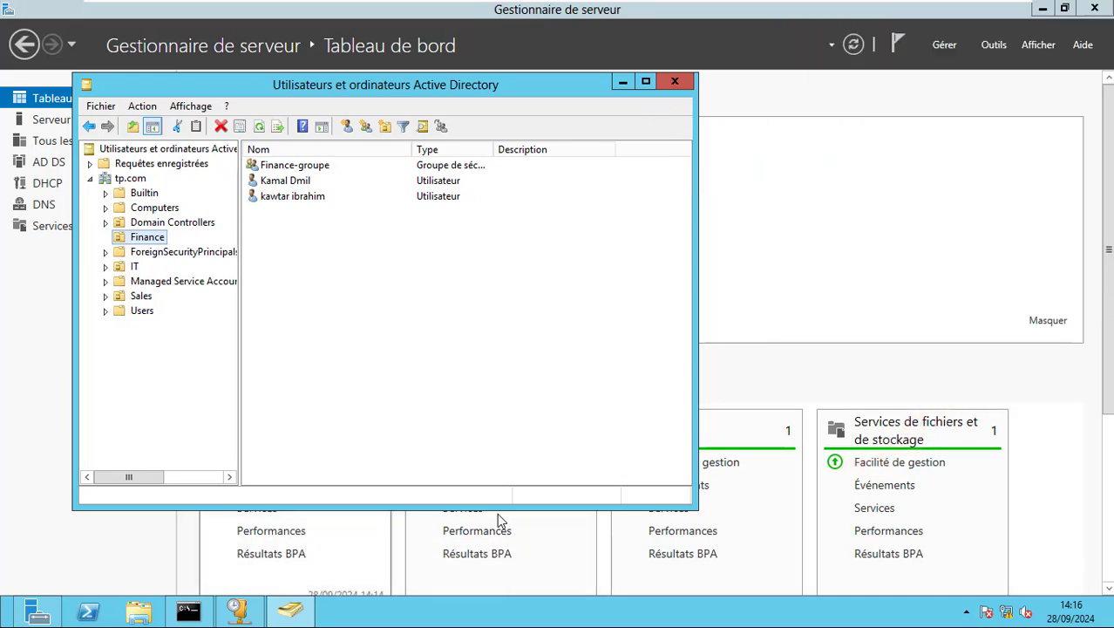
Open the server's Task Manager to view the running processes and close it again
right_click(389, 610)
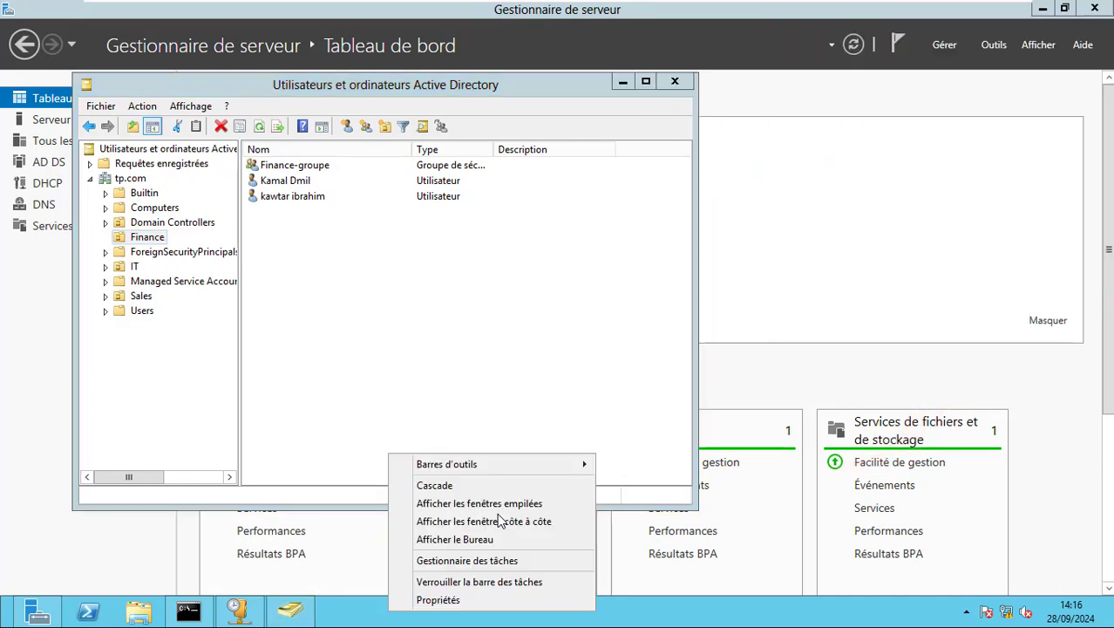
left_click(467, 561)
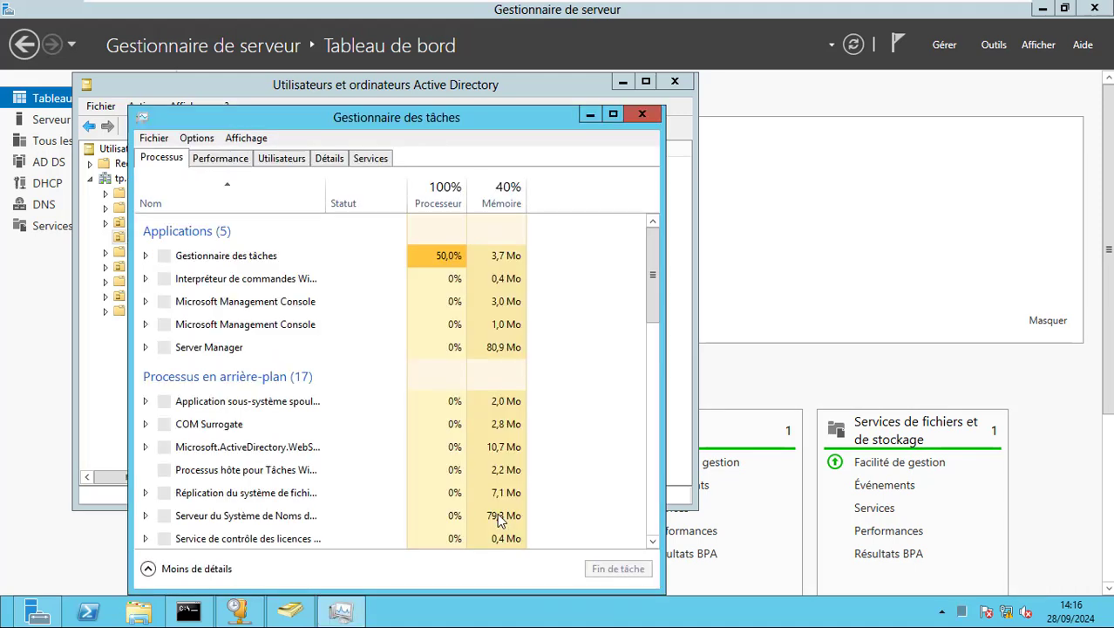
left_click(642, 113)
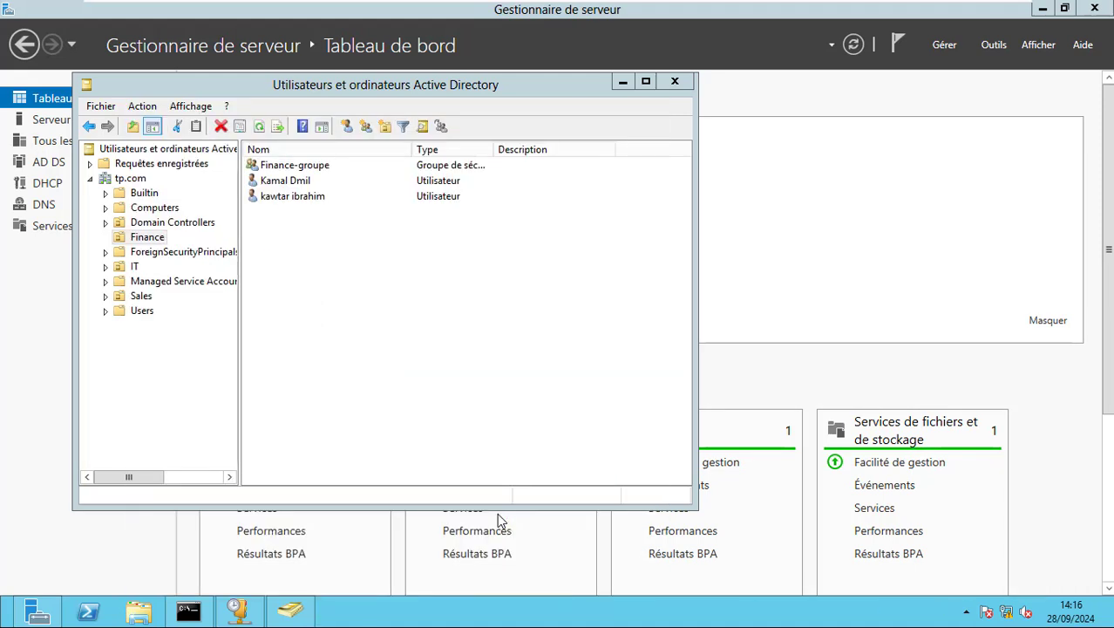
right_click(388, 610)
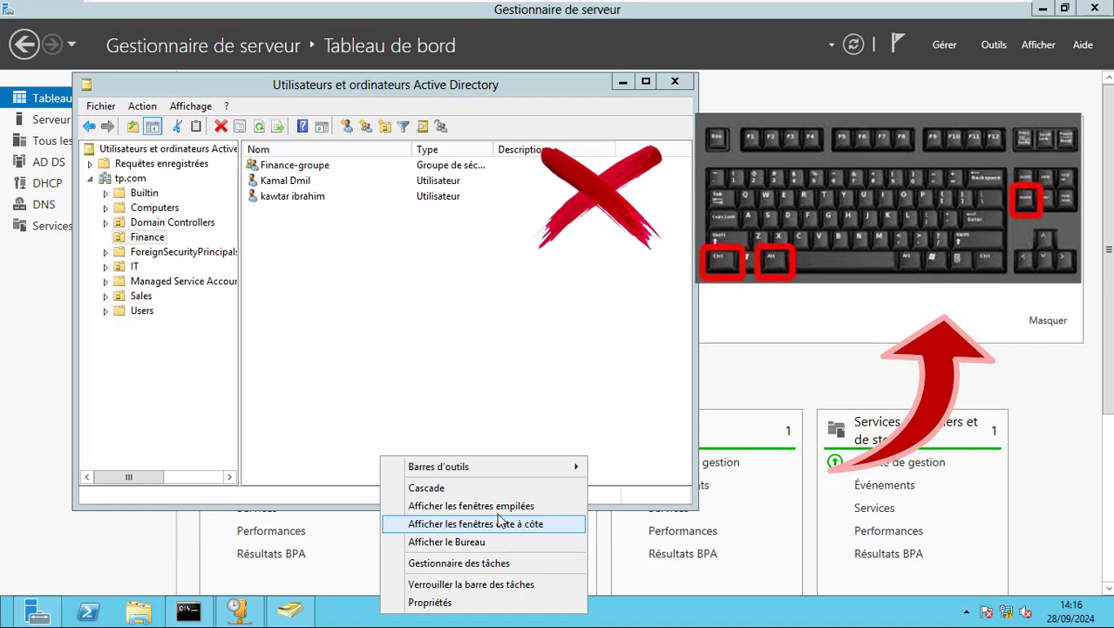
key("Escape")
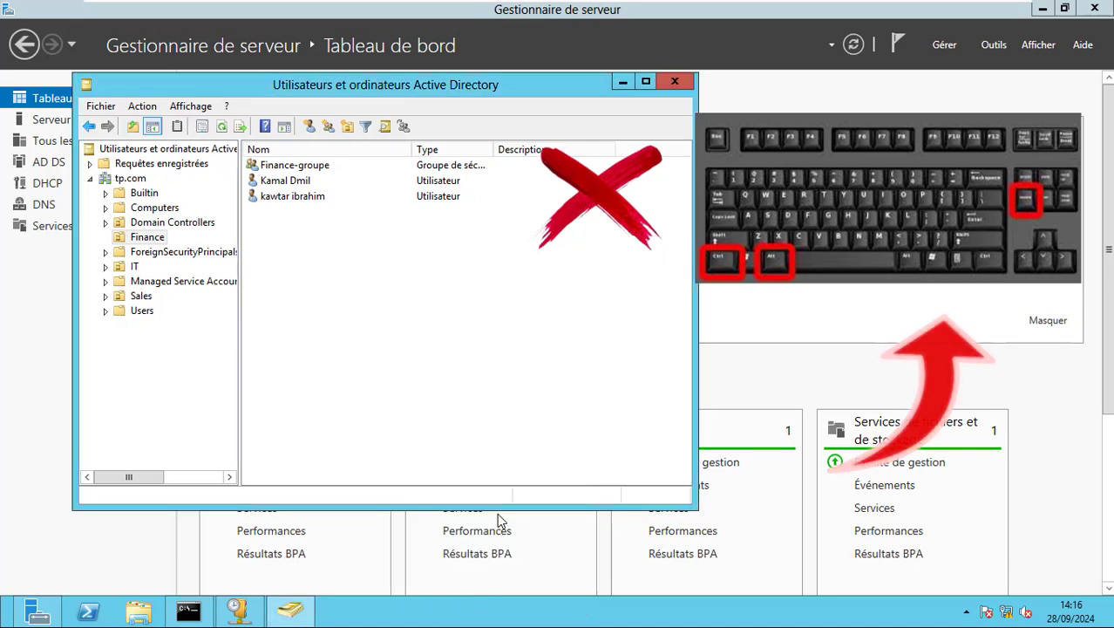
Bring up the Windows security options screen on the server virtual machine and return to the desktop
mouse_move(381, 10)
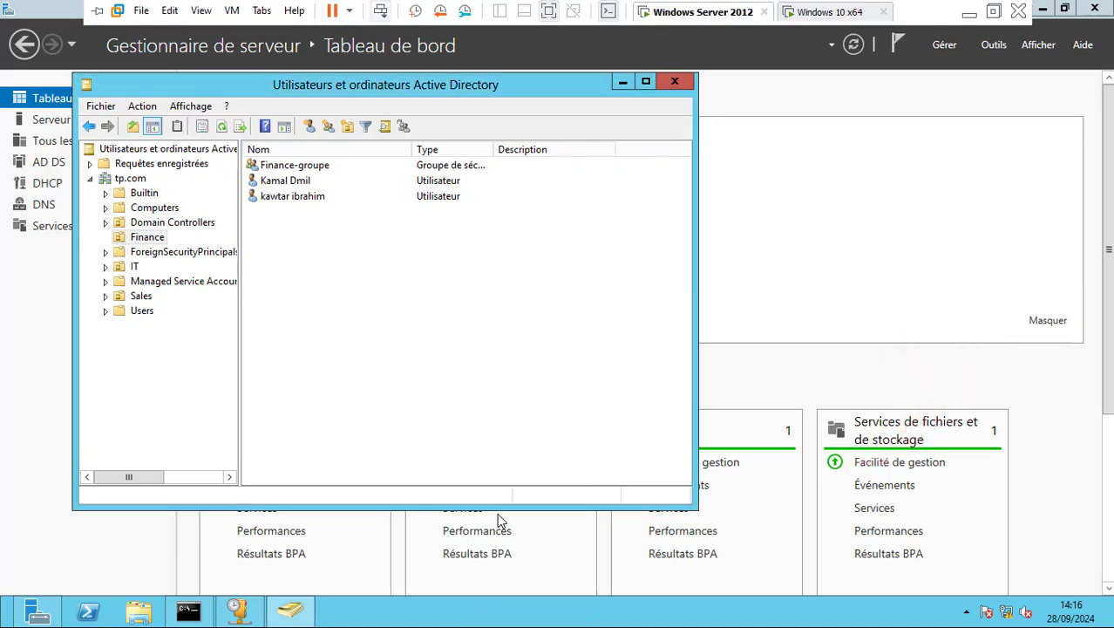
left_click(381, 10)
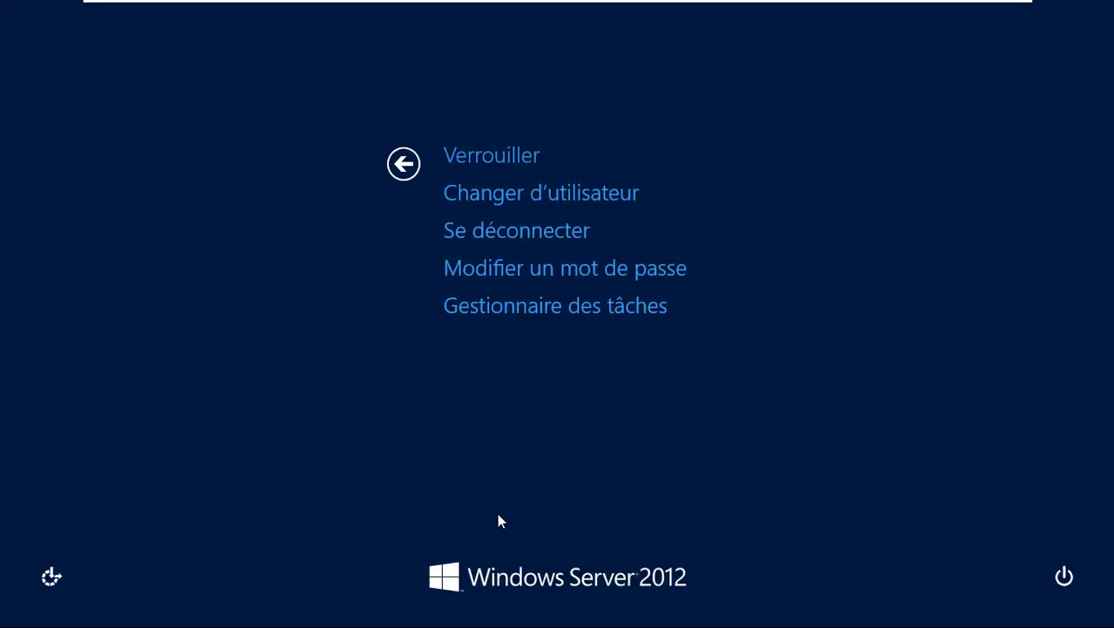
key("Escape")
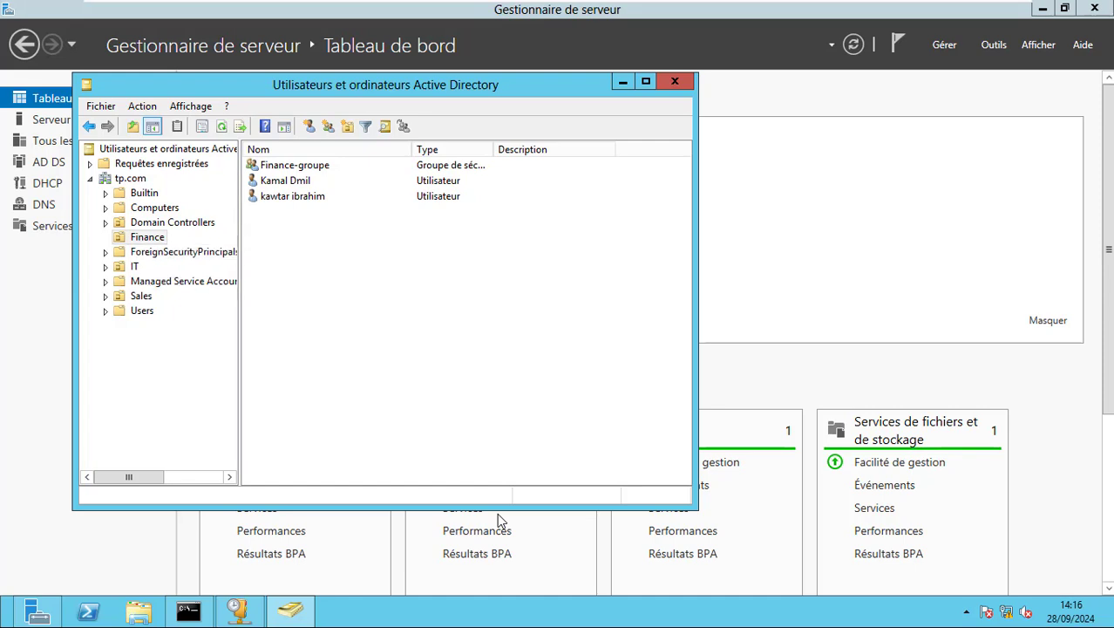
Clear the server desktop by minimizing Server Manager and the command prompt window
key("Tab")
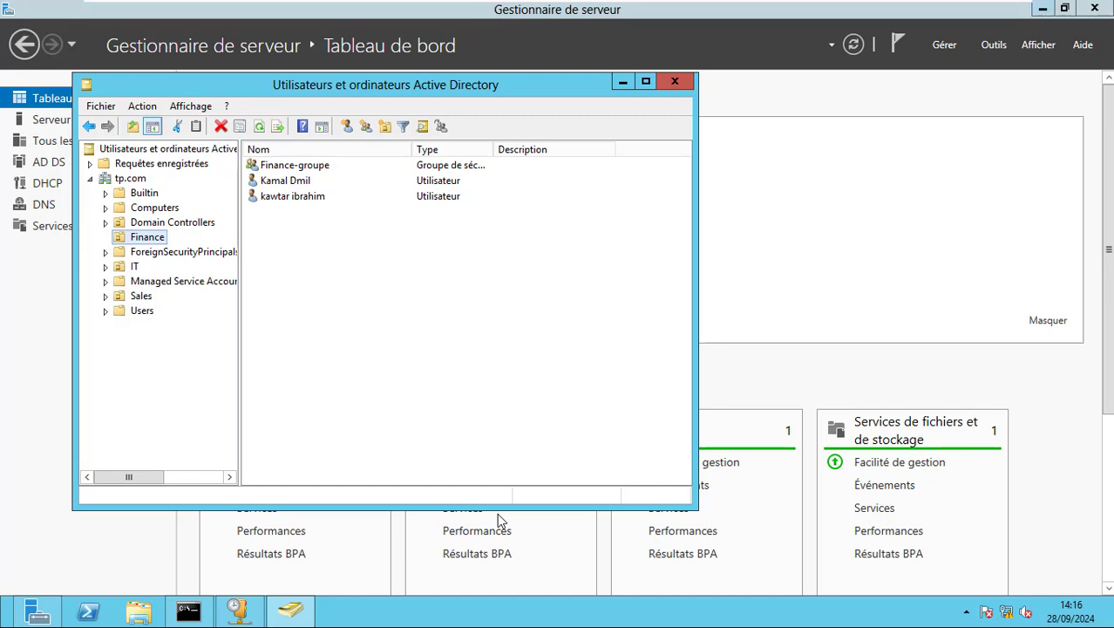
key("alt+Tab")
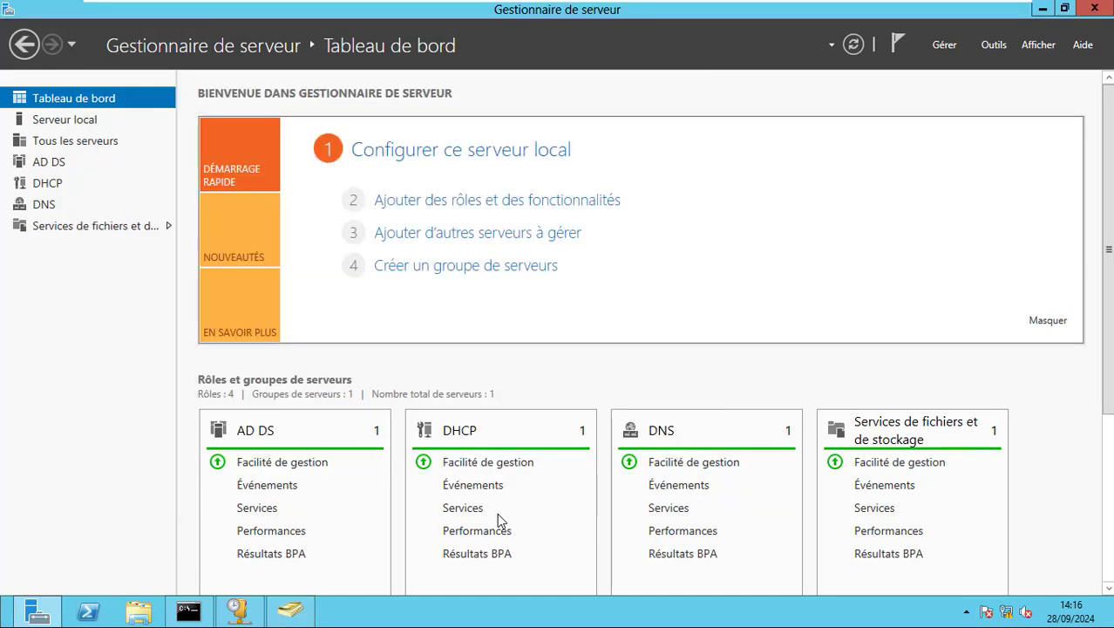
left_click(1042, 9)
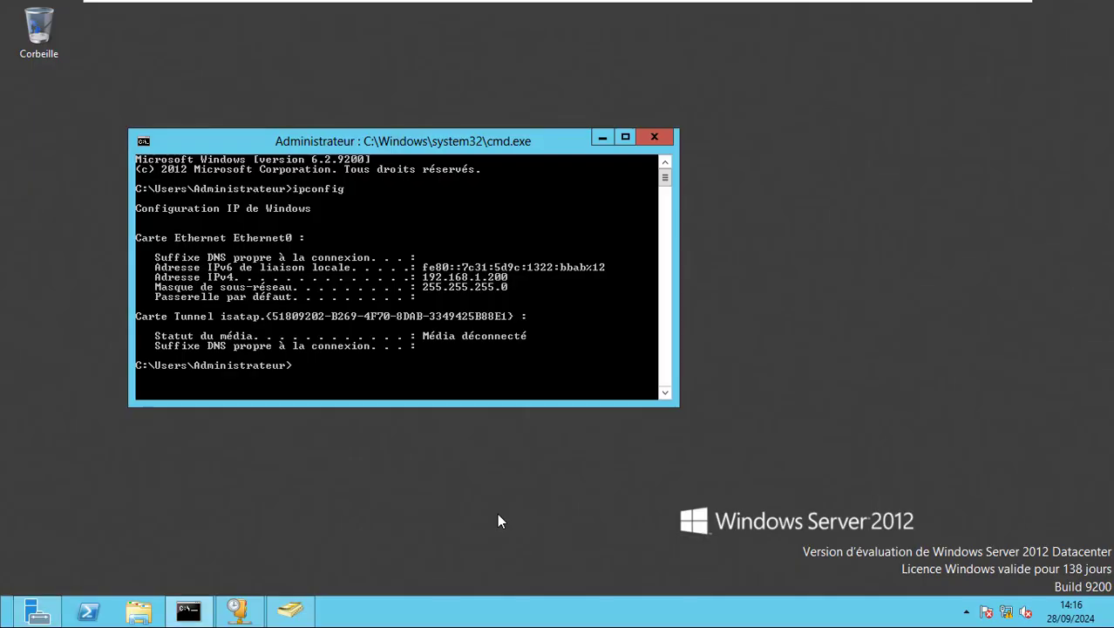
left_click(601, 137)
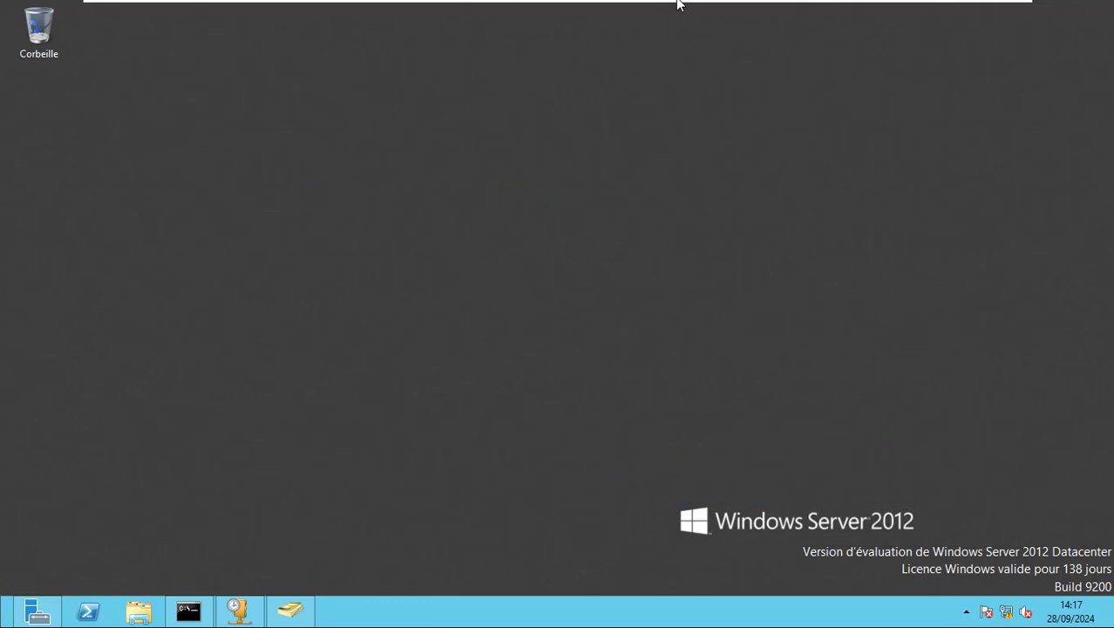
Bring back the Active Directory console and examine the user accounts in the Finance organizational unit
left_click(290, 611)
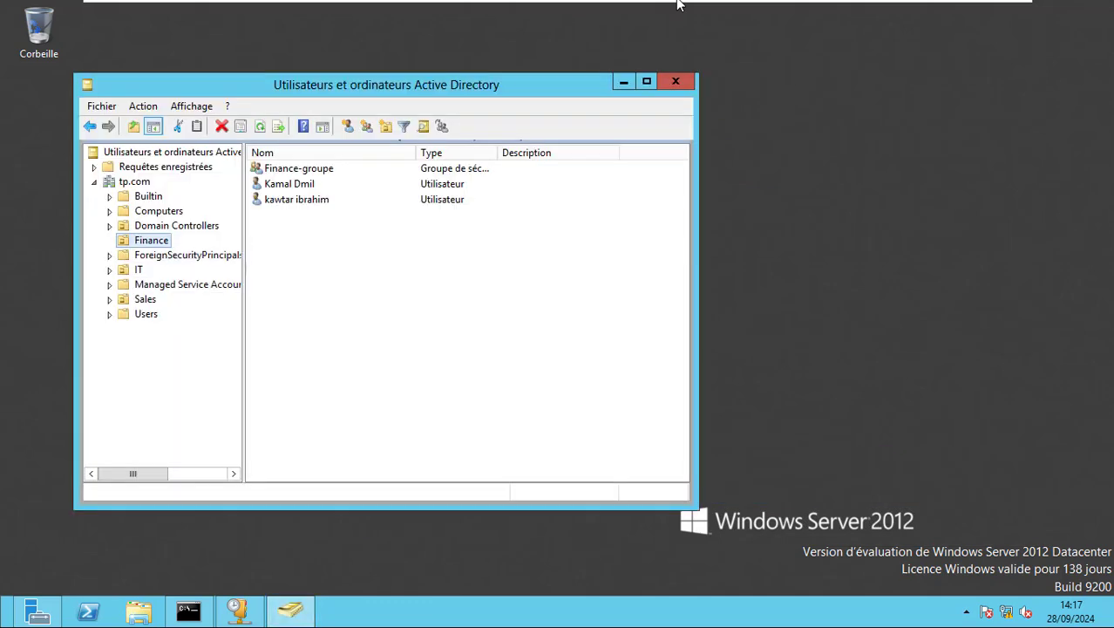
key("F2")
key("Return")
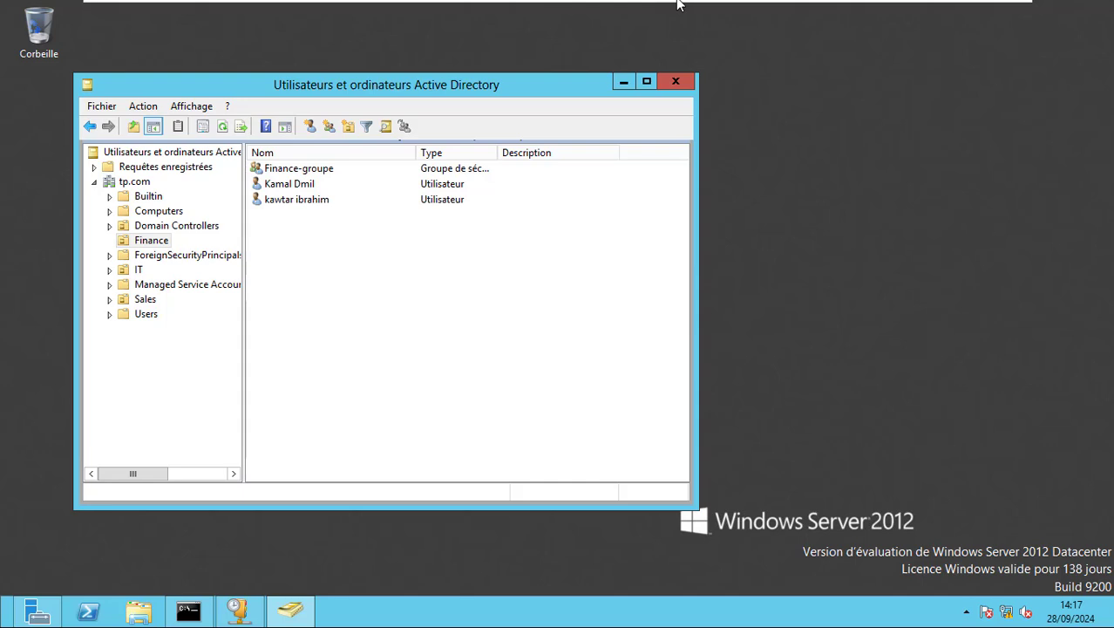
left_click(290, 184)
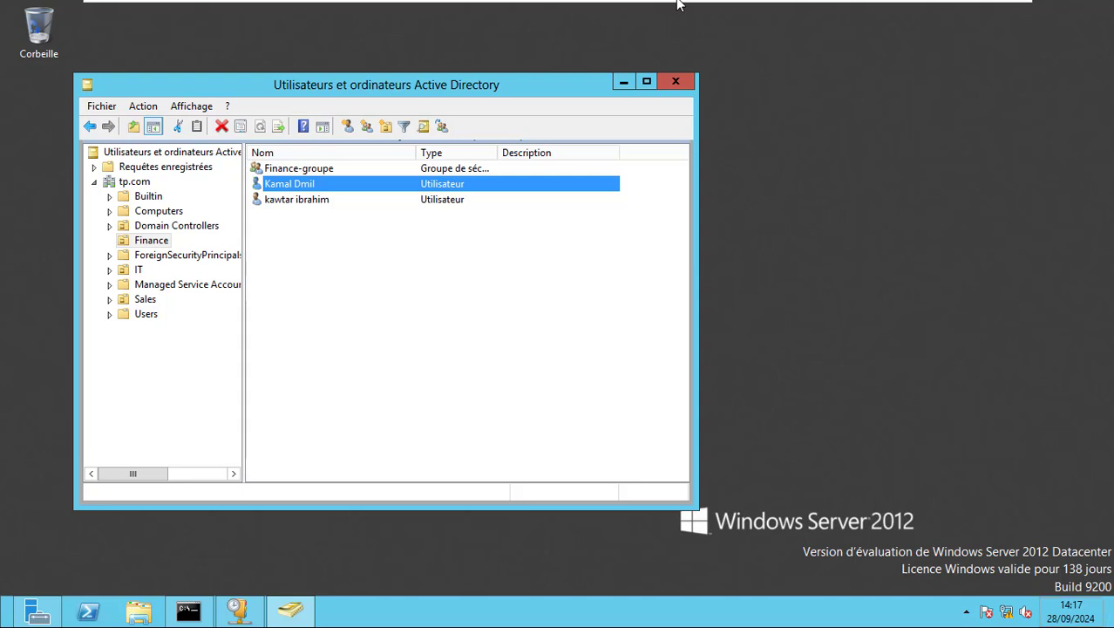
left_click(418, 305)
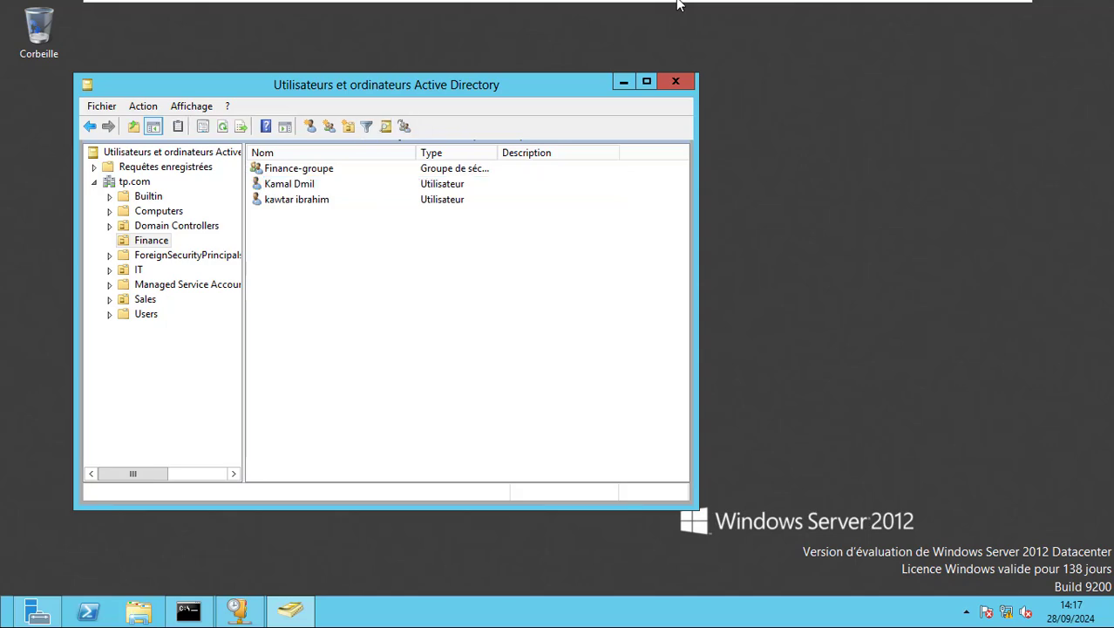
Switch to the Windows 10 x64 virtual machine and sign in as the Finance domain user with the account password
mouse_move(678, 2)
left_click(834, 12)
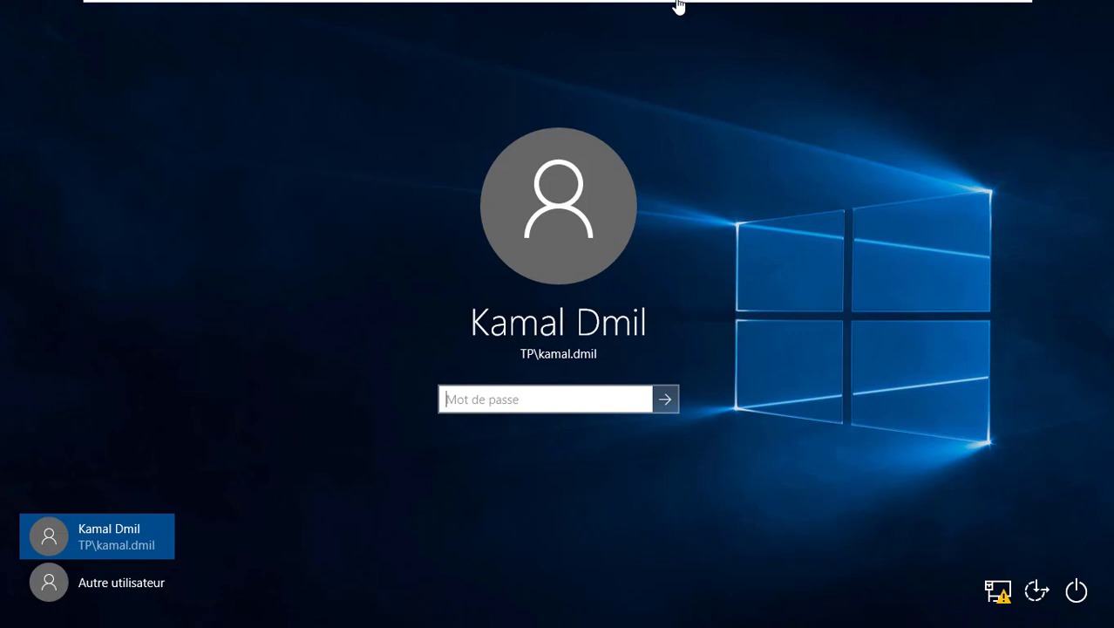
type("********")
key("Return")
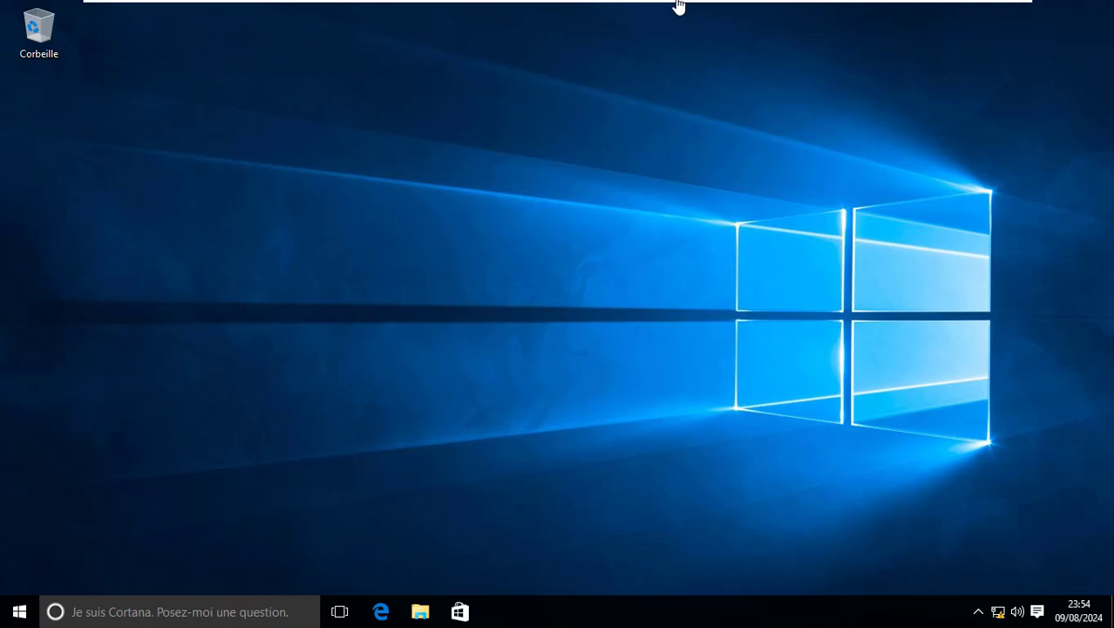
Switch back to the Windows Server 2012 virtual machine and review the group and users in the Finance organizational unit
left_click(679, 11)
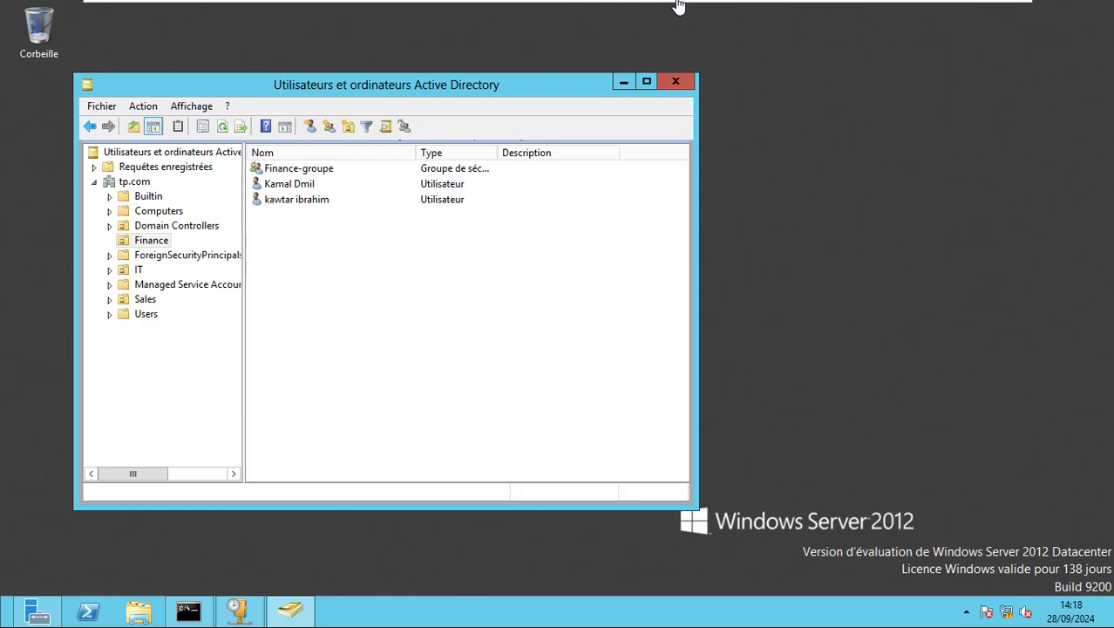
left_click_drag(297, 328, 302, 168)
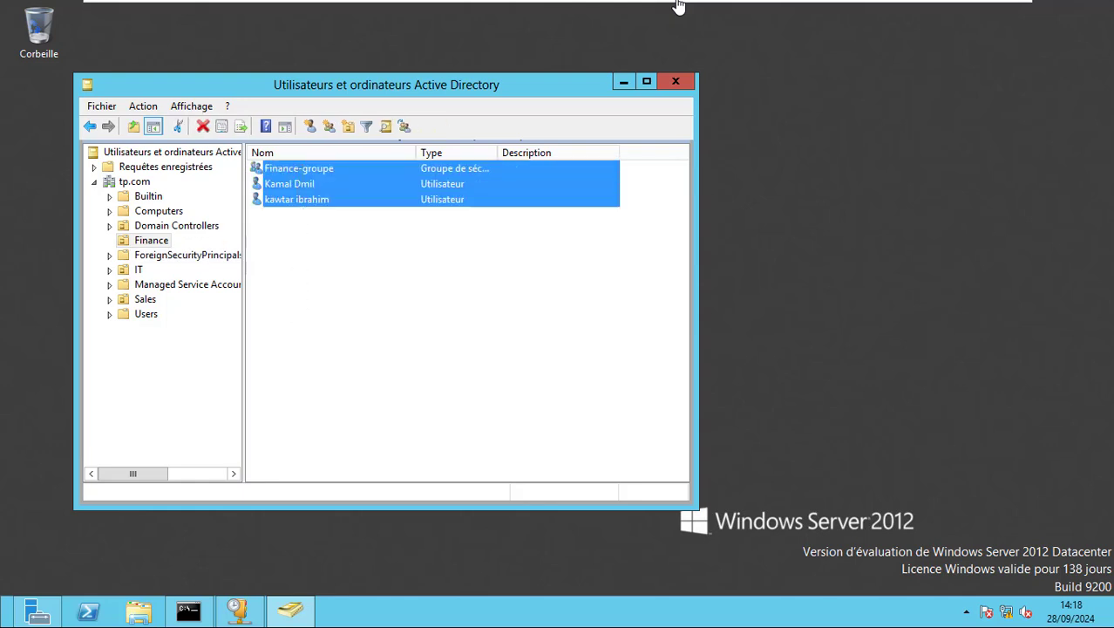
left_click(366, 287)
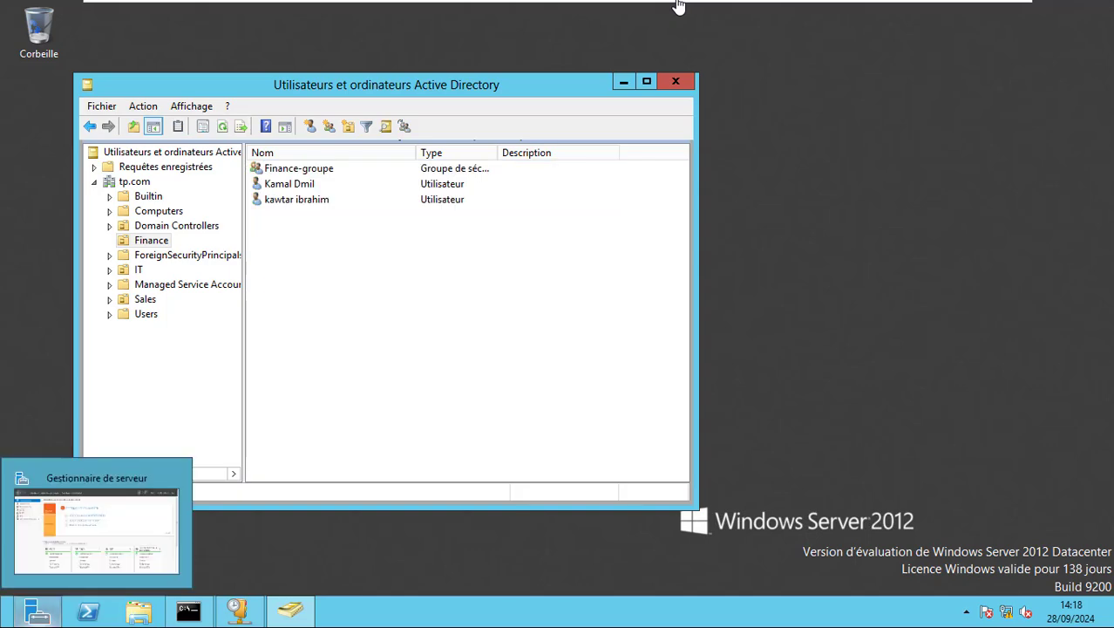
Open the Gestion des stratégies de groupe console from Server Manager
left_click(38, 610)
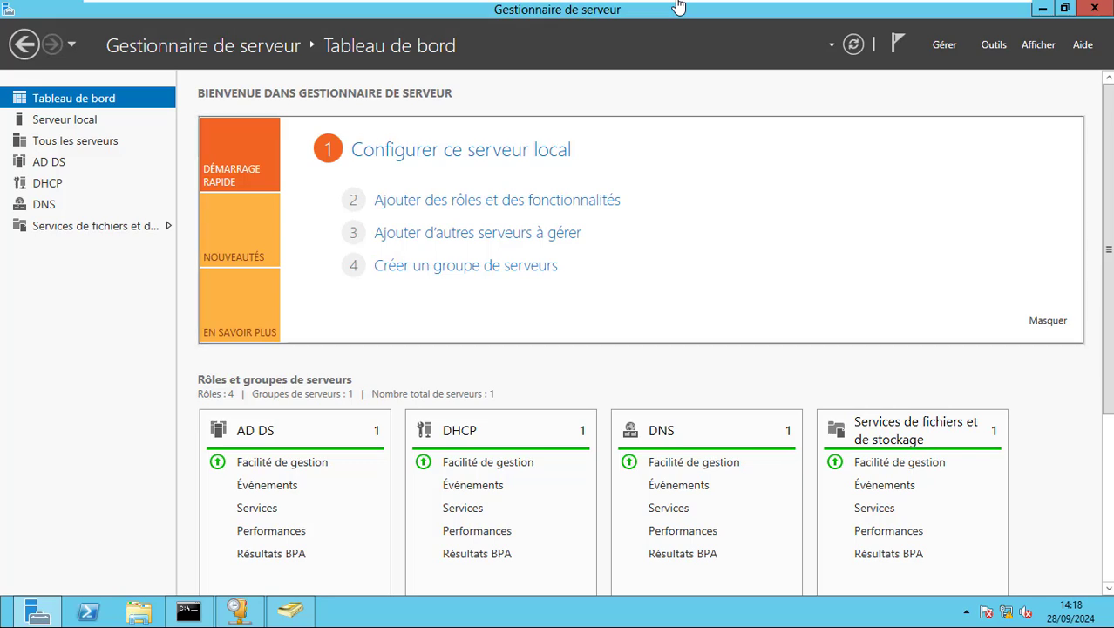
key("alt+o")
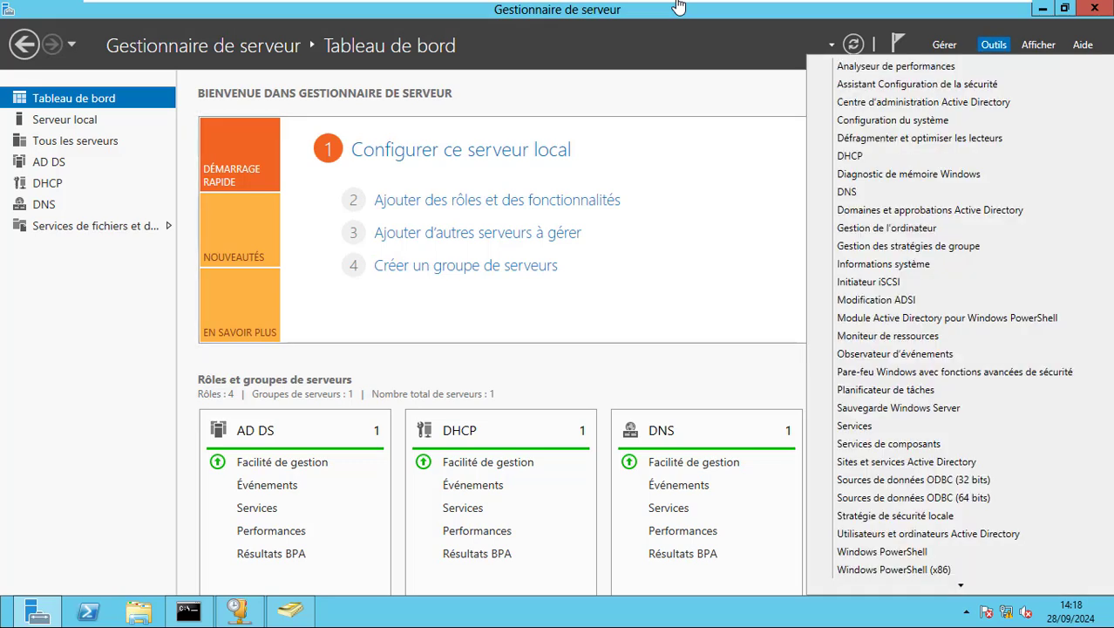
key("Down")
key("Down")
key("Down")
key("Down")
key("Down")
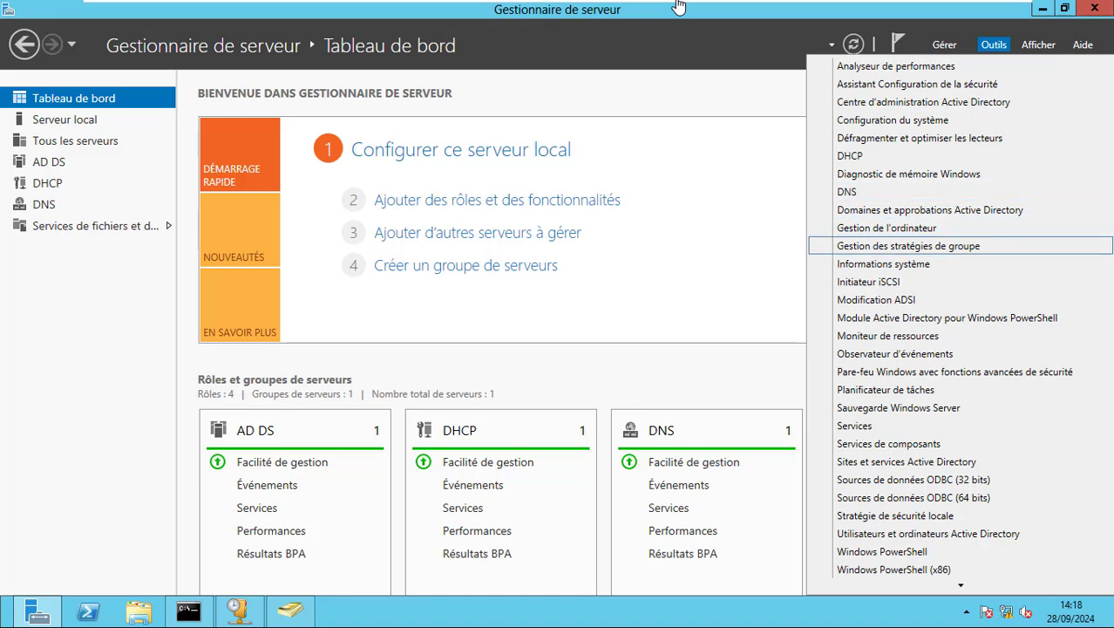
key("Return")
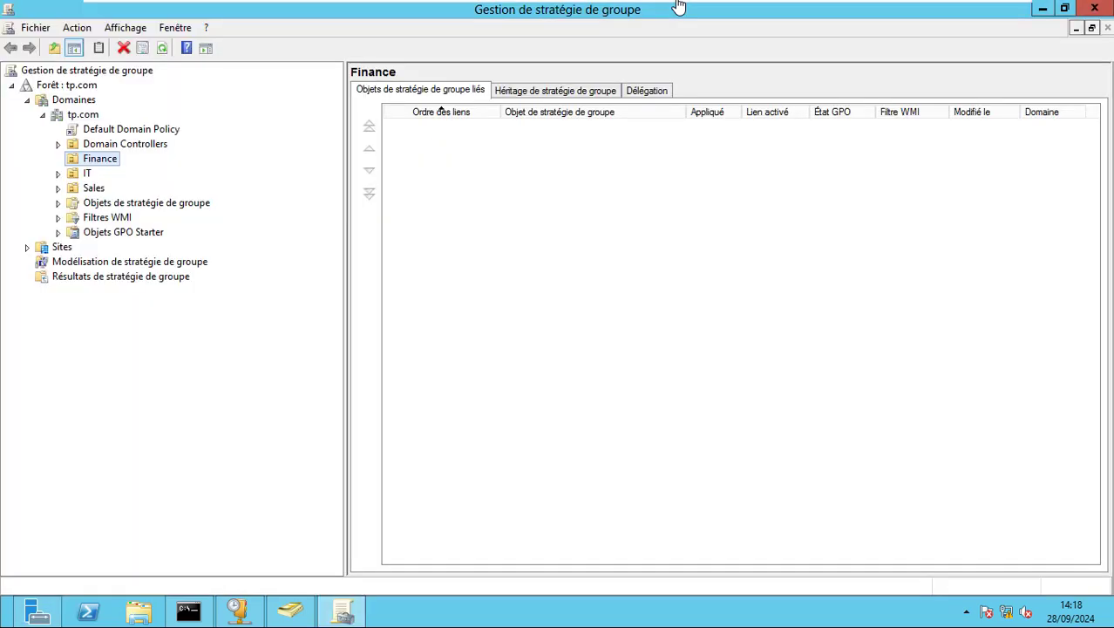
Compare the tp.com organizational units in the group policy console with those in the Active Directory console
key("Left")
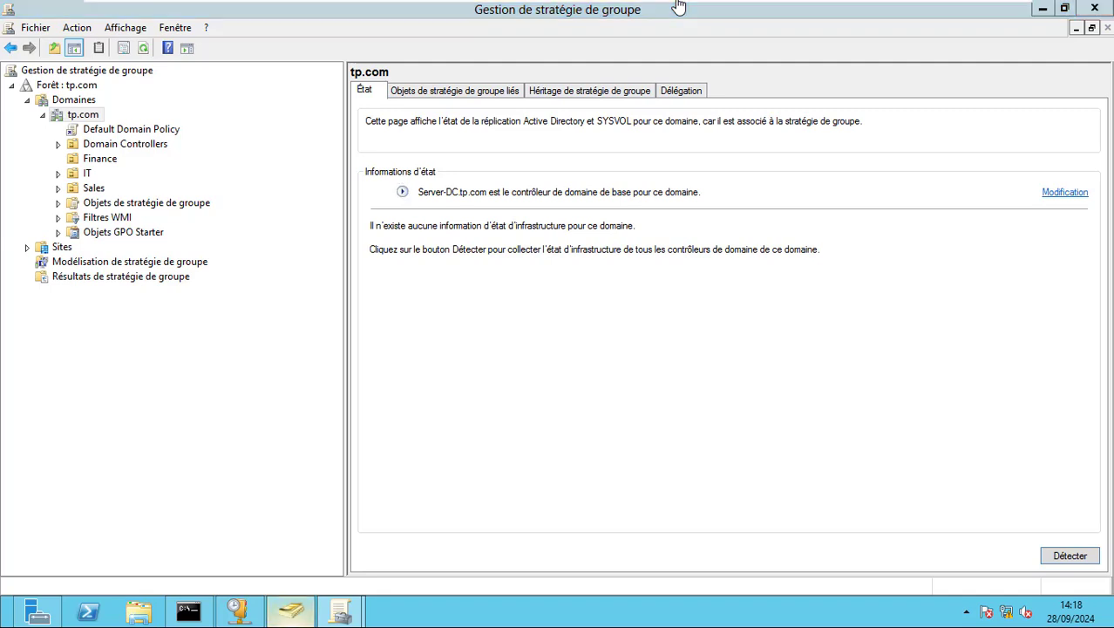
left_click(290, 611)
left_click_drag(436, 83, 682, 30)
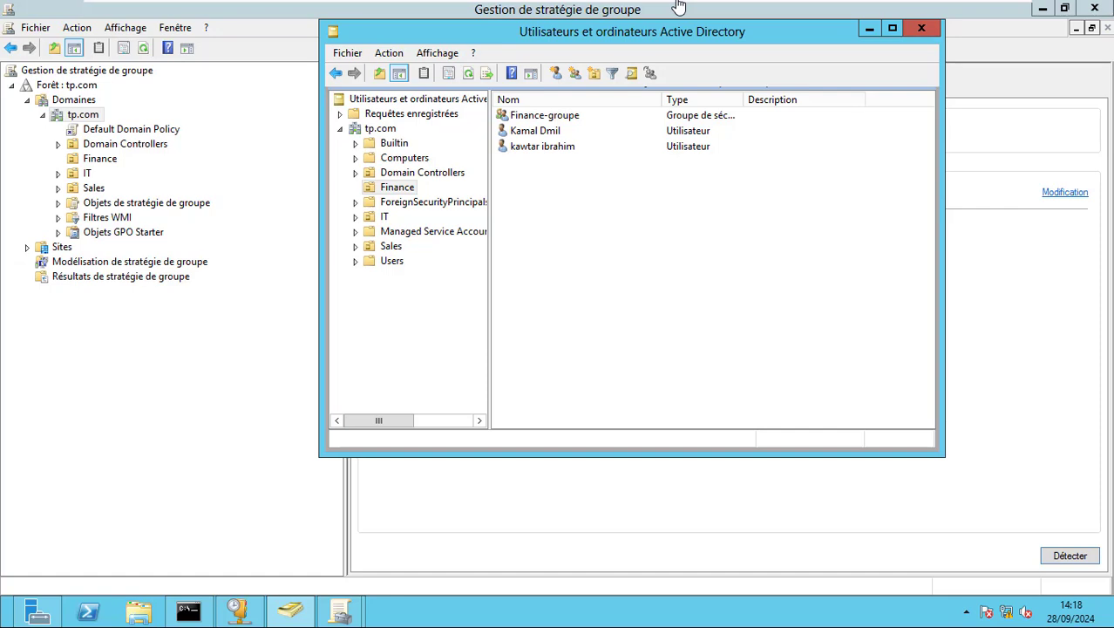
left_click(87, 173)
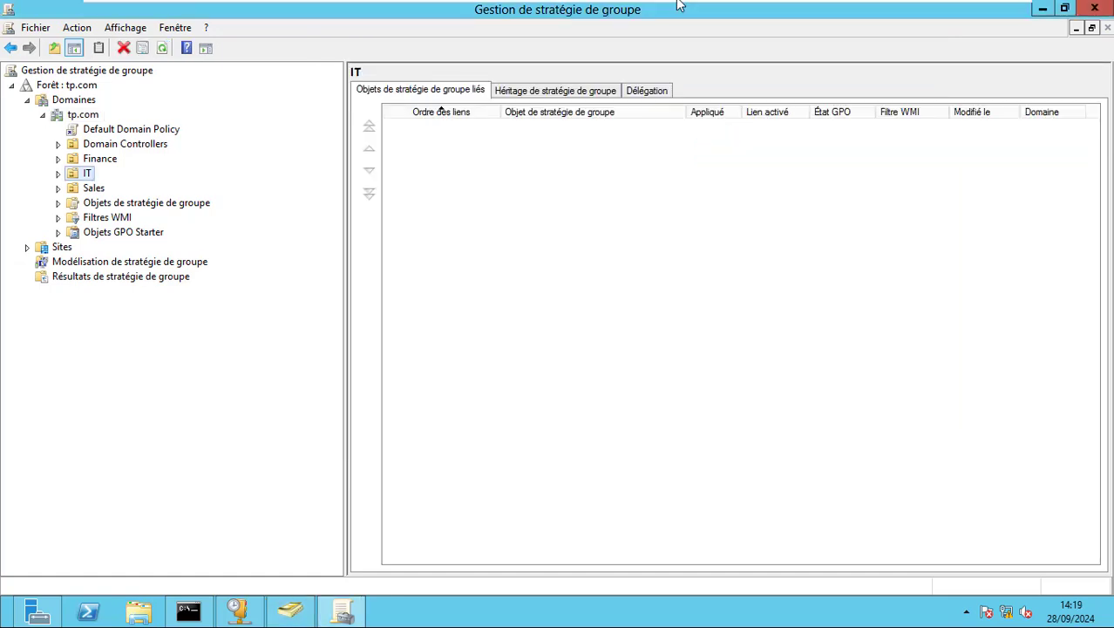
key("Left")
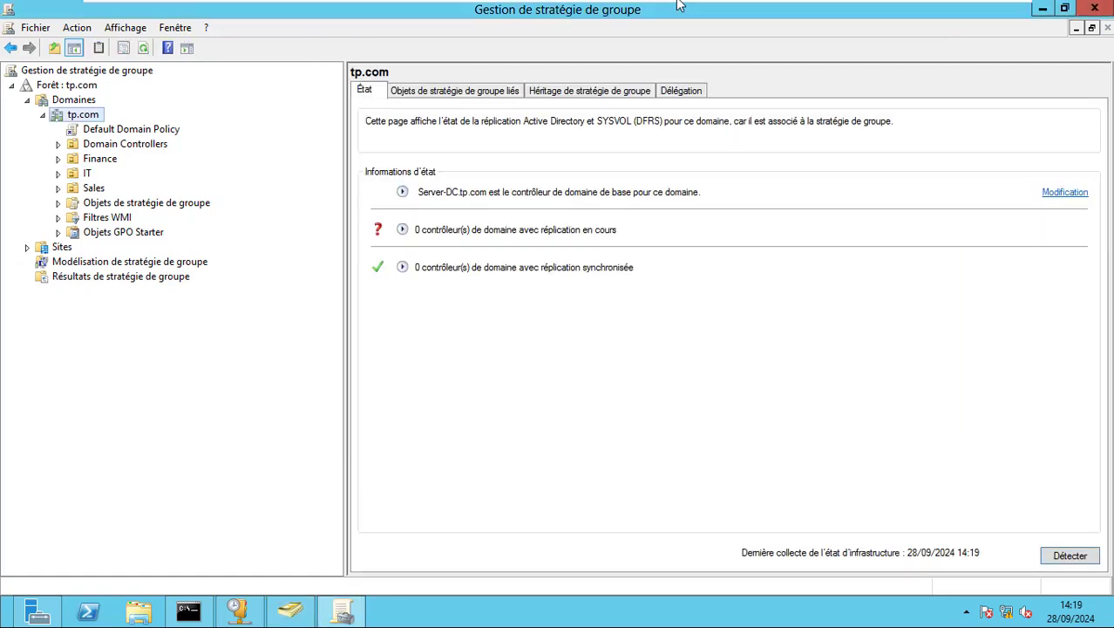
Create a GPO named Remove Clock in the tp.com domain and link it to the Finance organizational unit
left_click(100, 158)
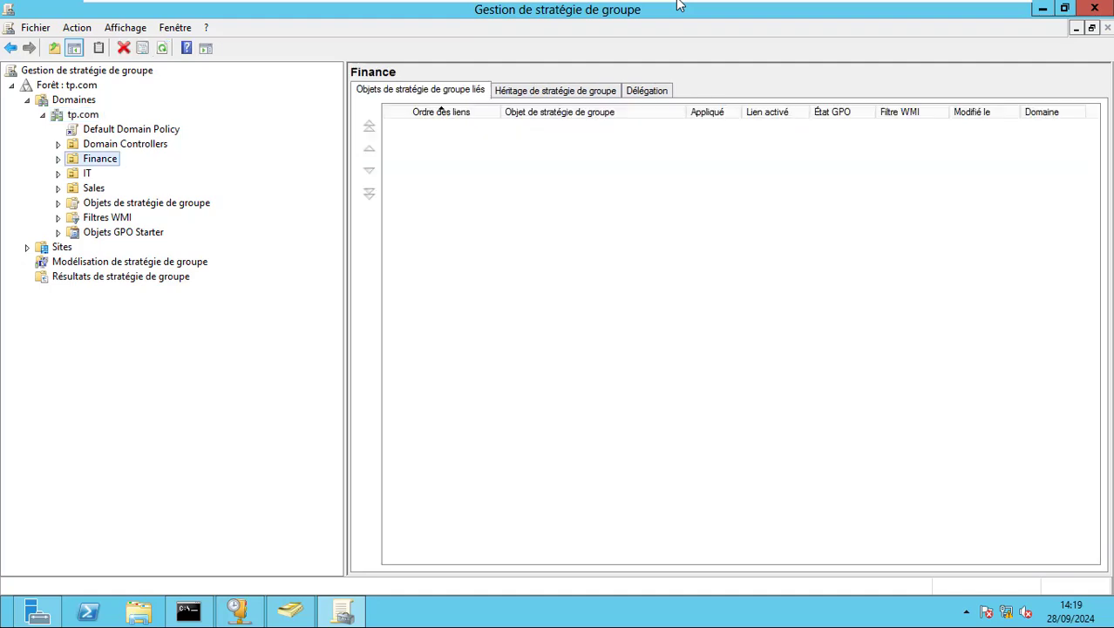
right_click(76, 160)
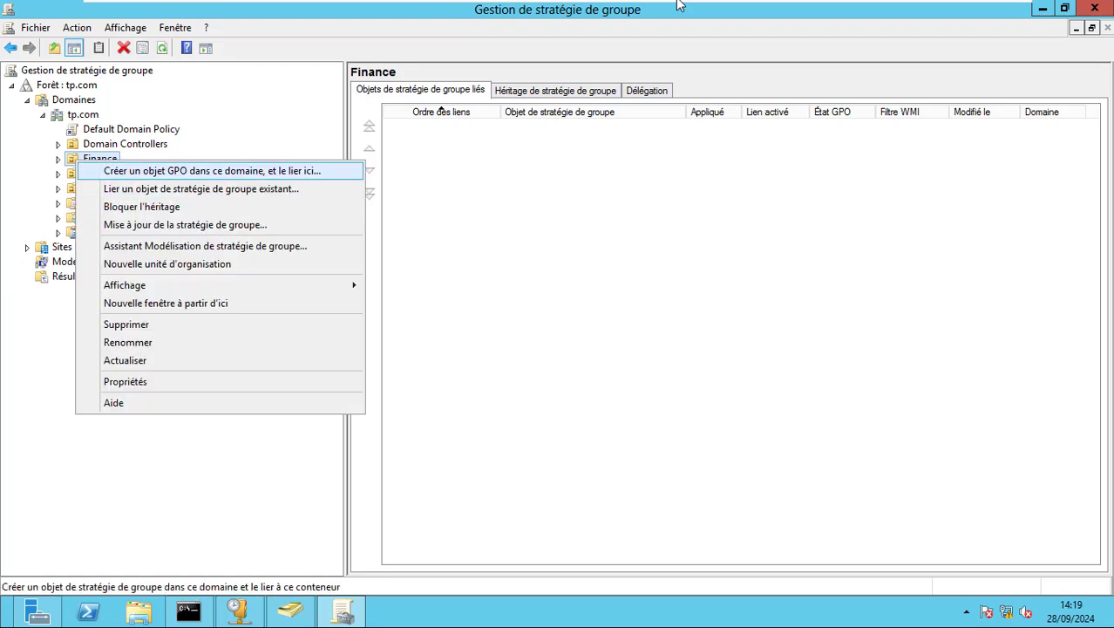
key("Return")
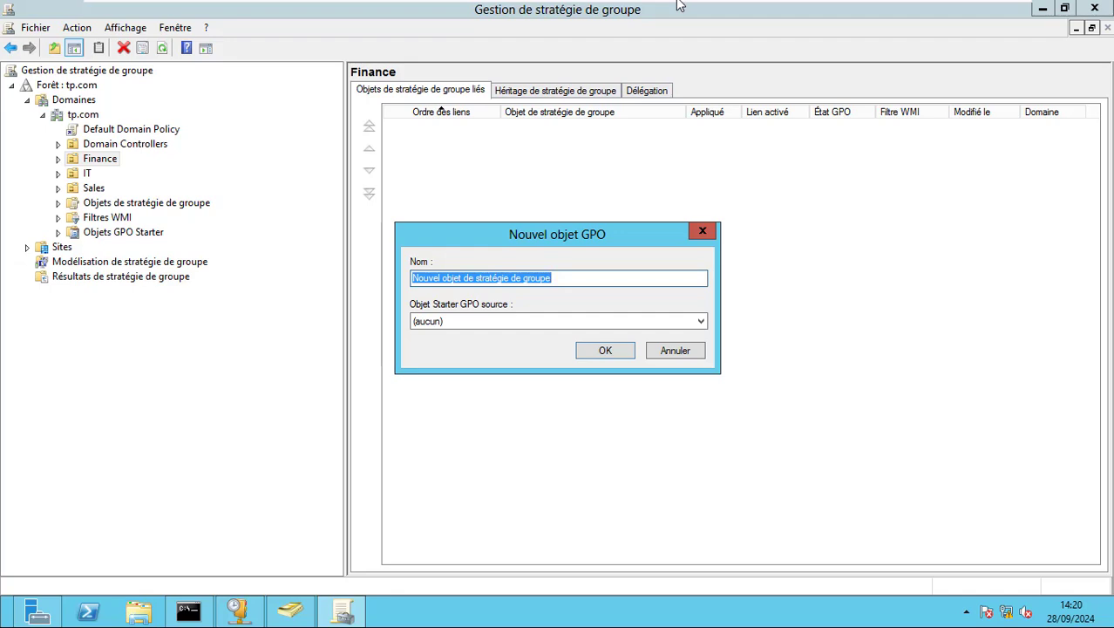
type("Re")
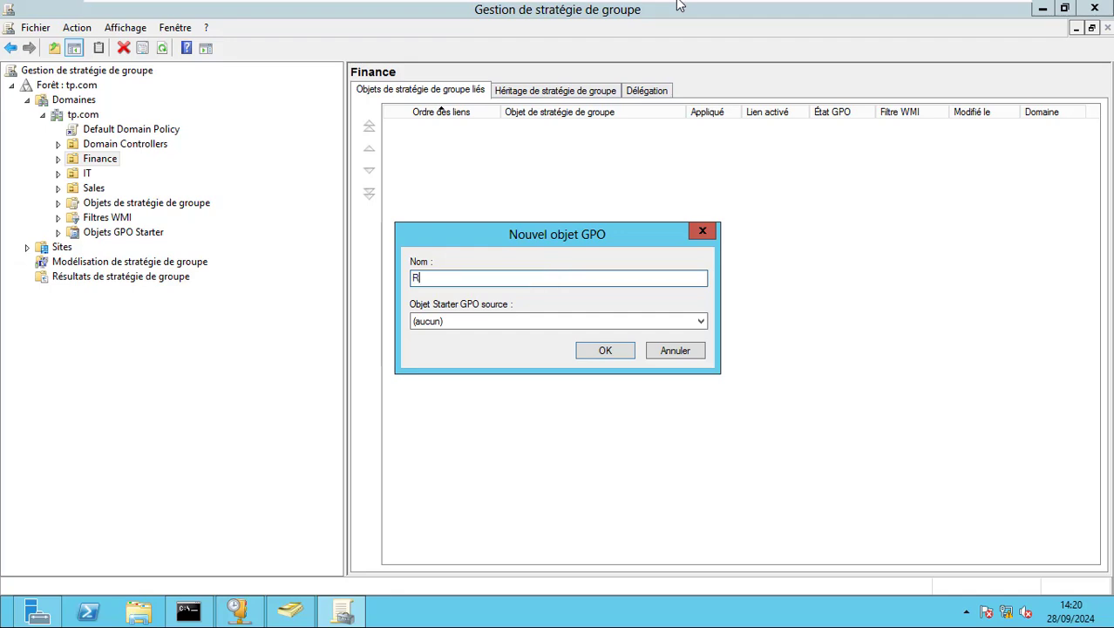
key("BackSpace")
type("el")
key("BackSpace")
type("move Clock")
key("Return")
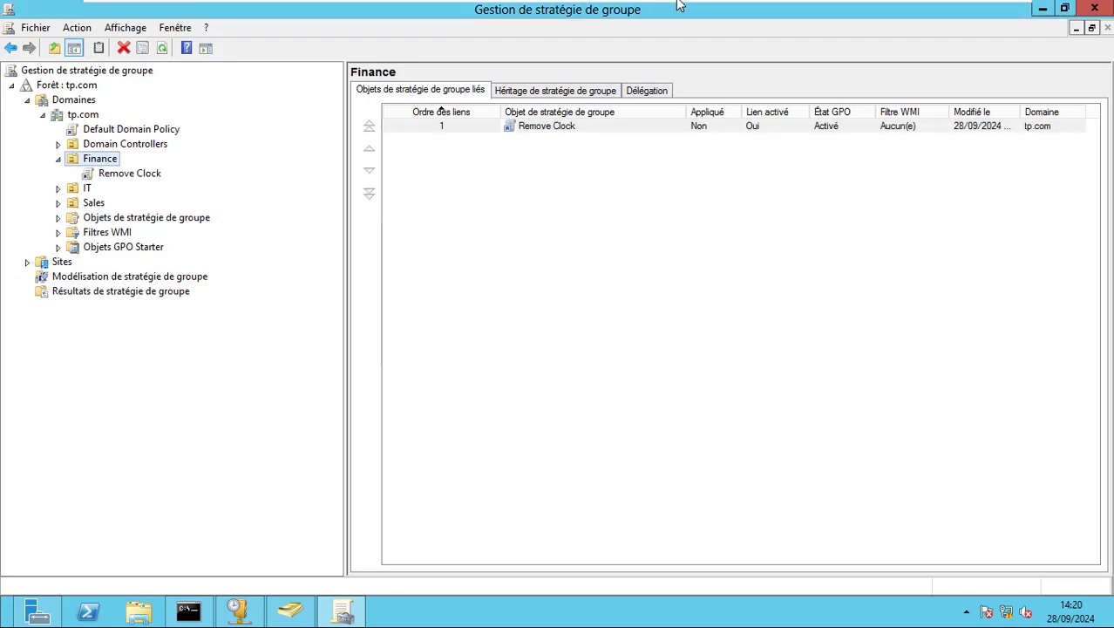
Open the Remove Clock GPO under Finance for editing and move its editor window clear of the policy tree
key("Down")
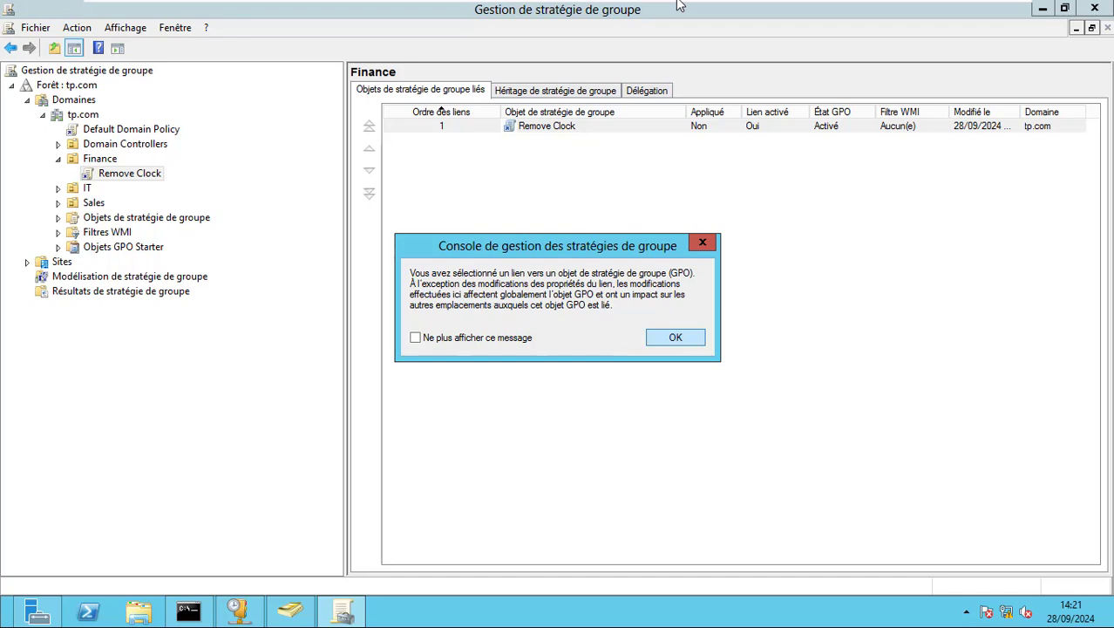
key("Return")
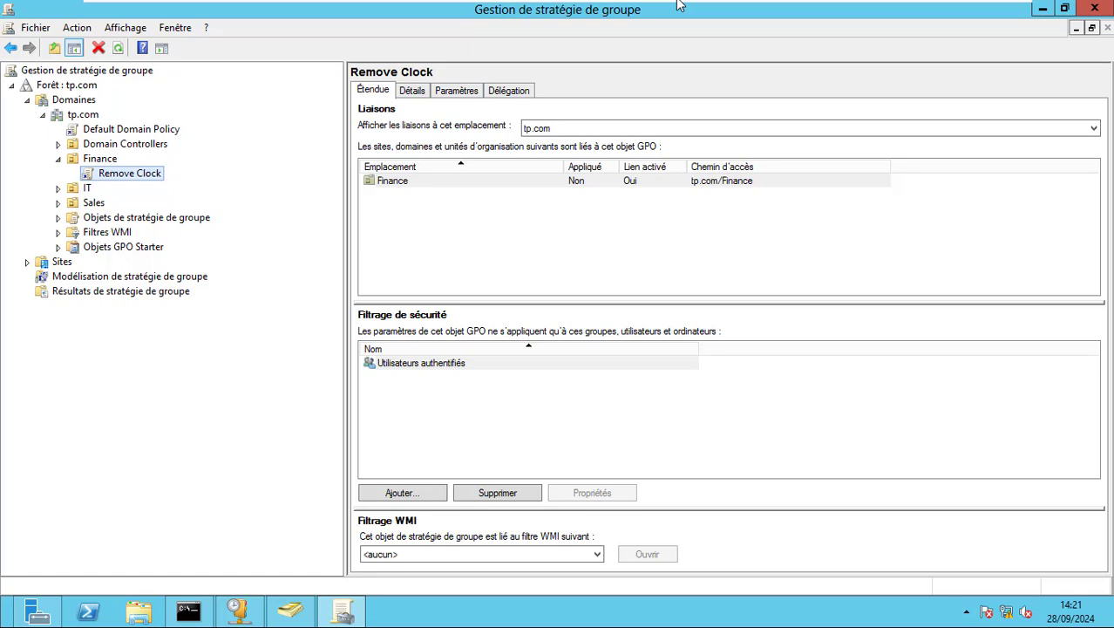
key("shift+F10")
key("Down")
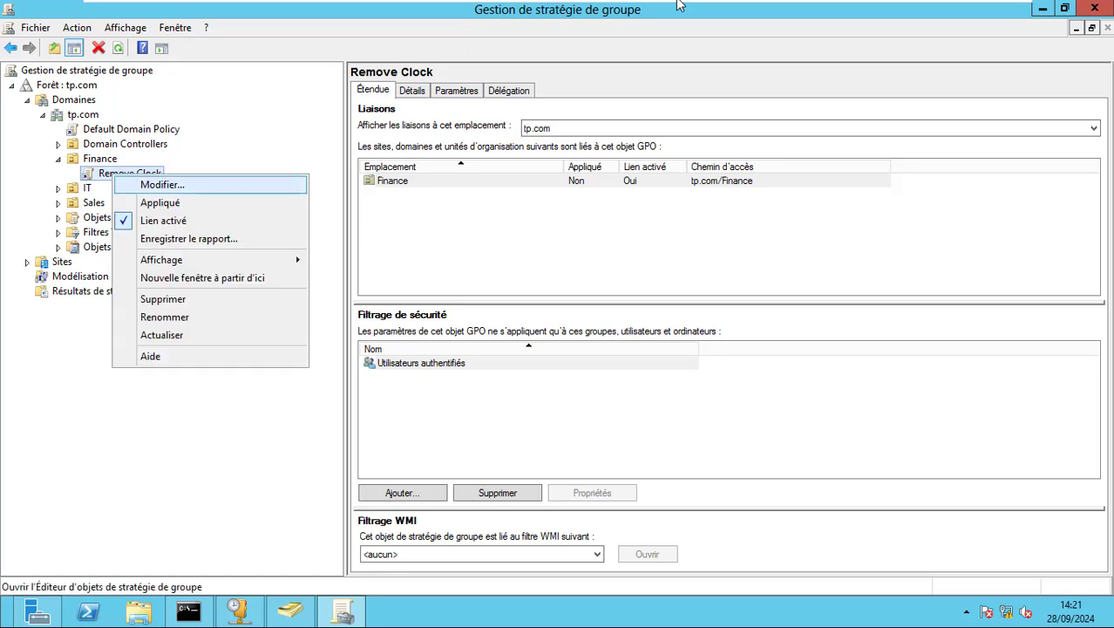
key("Return")
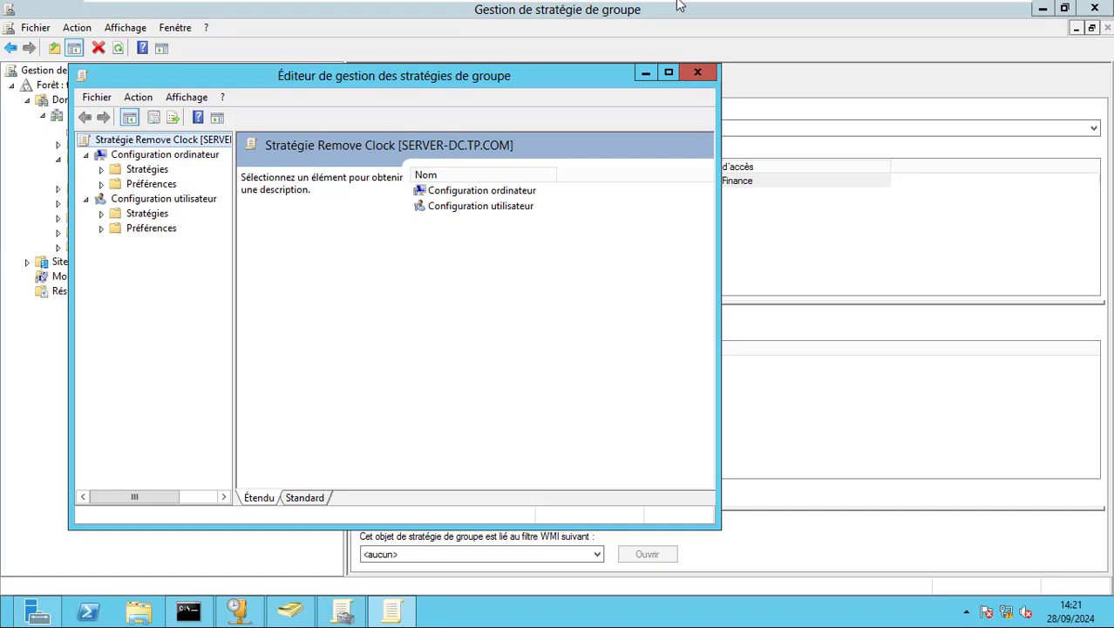
left_click_drag(354, 70, 545, 62)
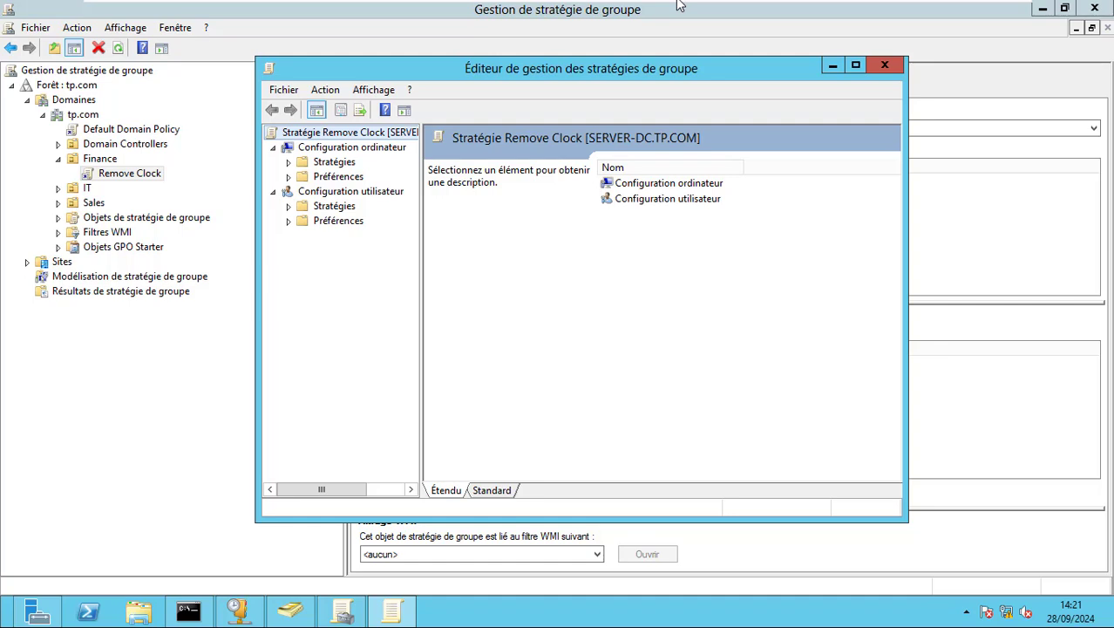
Compare the policy editor's Configuration ordinateur and Configuration utilisateur nodes with the objects in Active Directory's Finance, Computers and IT containers
key("Down")
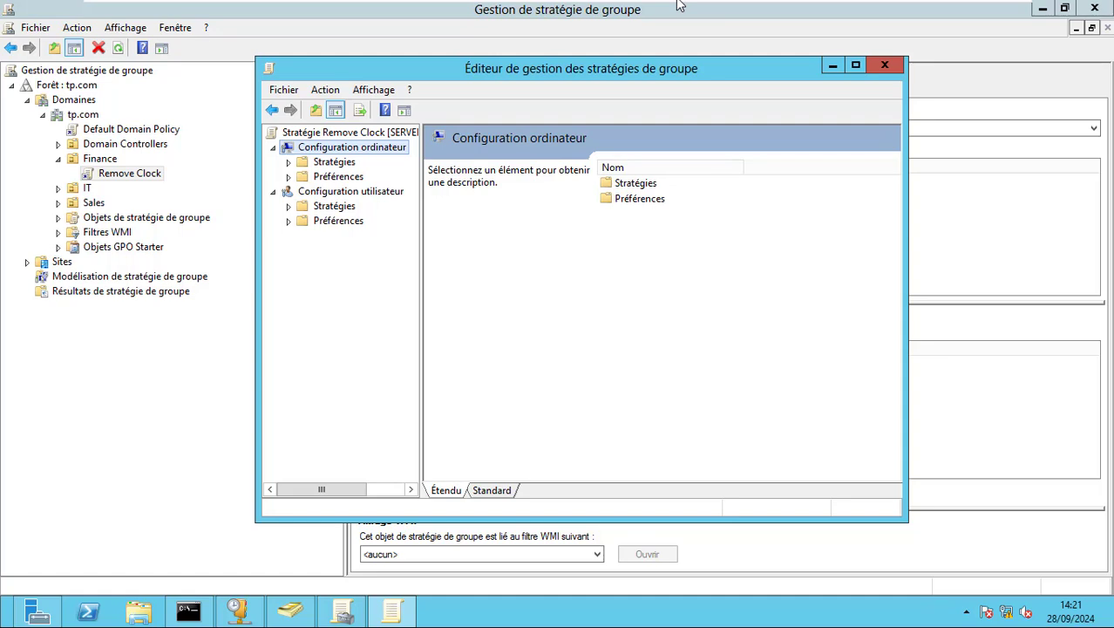
left_click(351, 191)
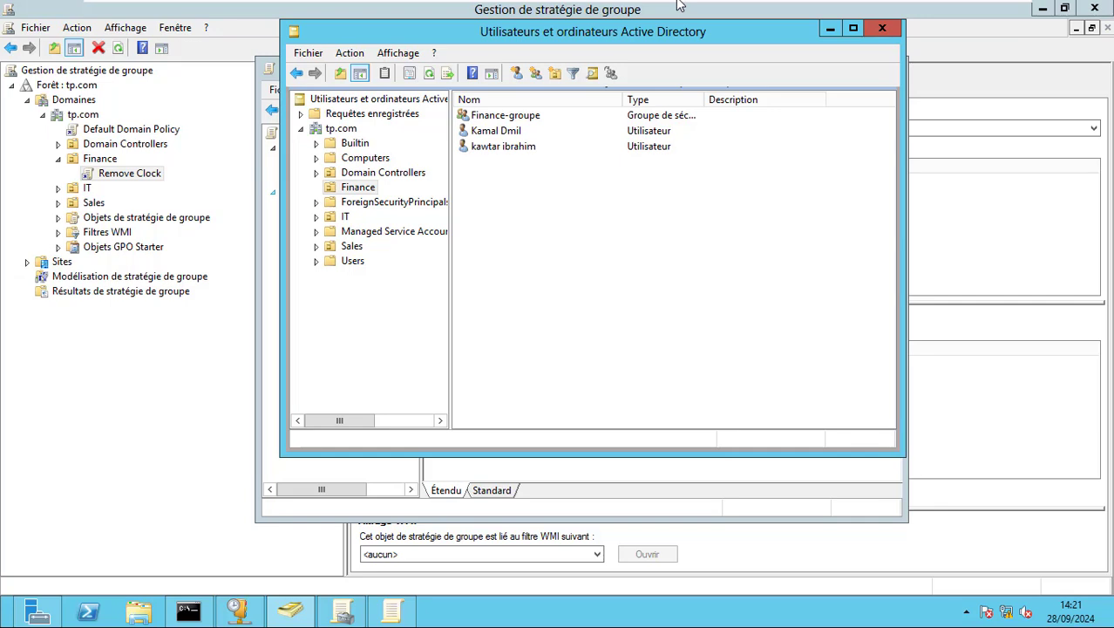
key("ctrl+a")
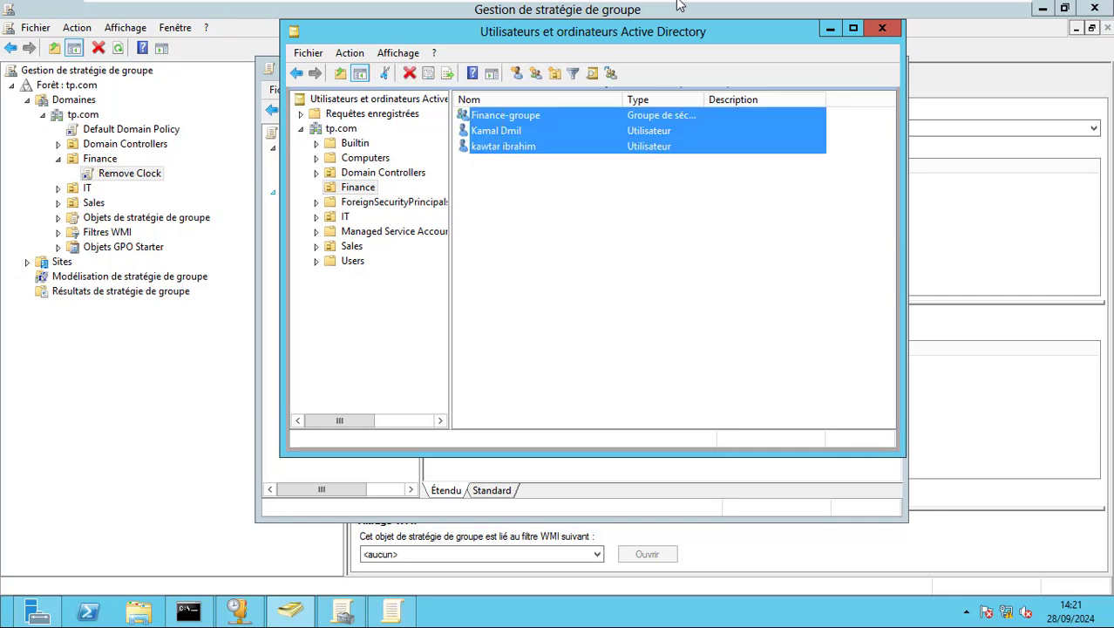
key("BackSpace")
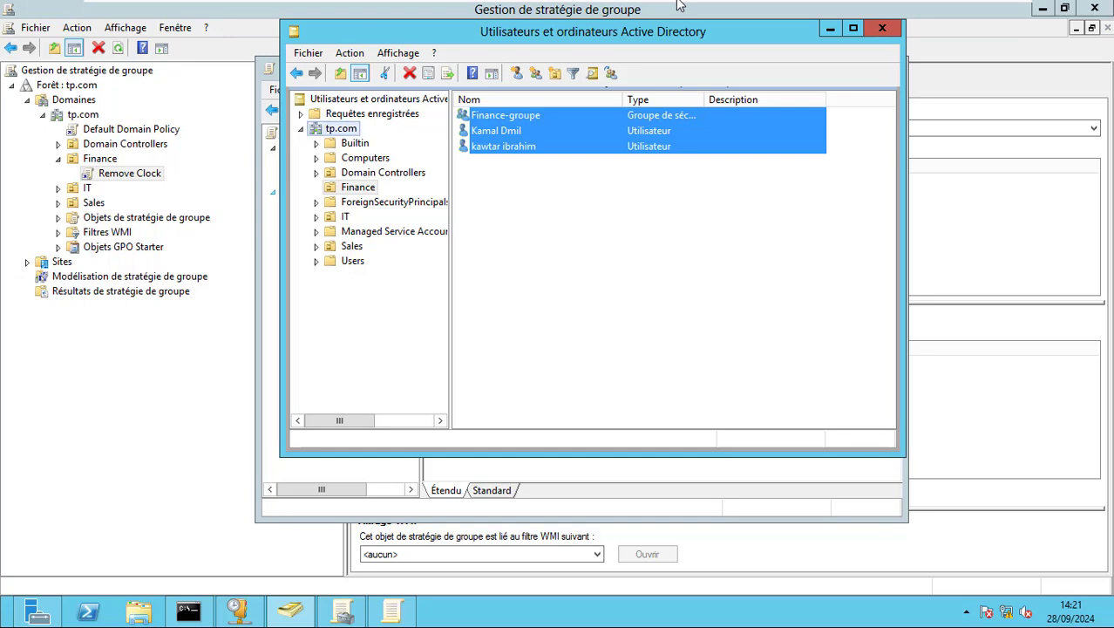
key("Down")
key("Down")
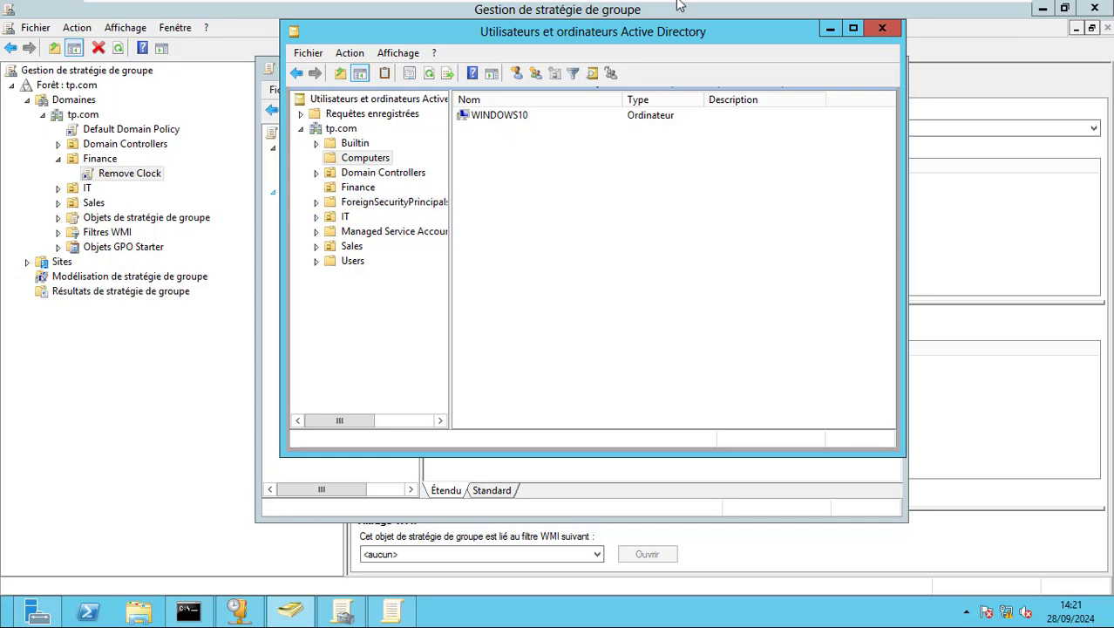
key("Down")
key("Down")
key("Down")
key("Down")
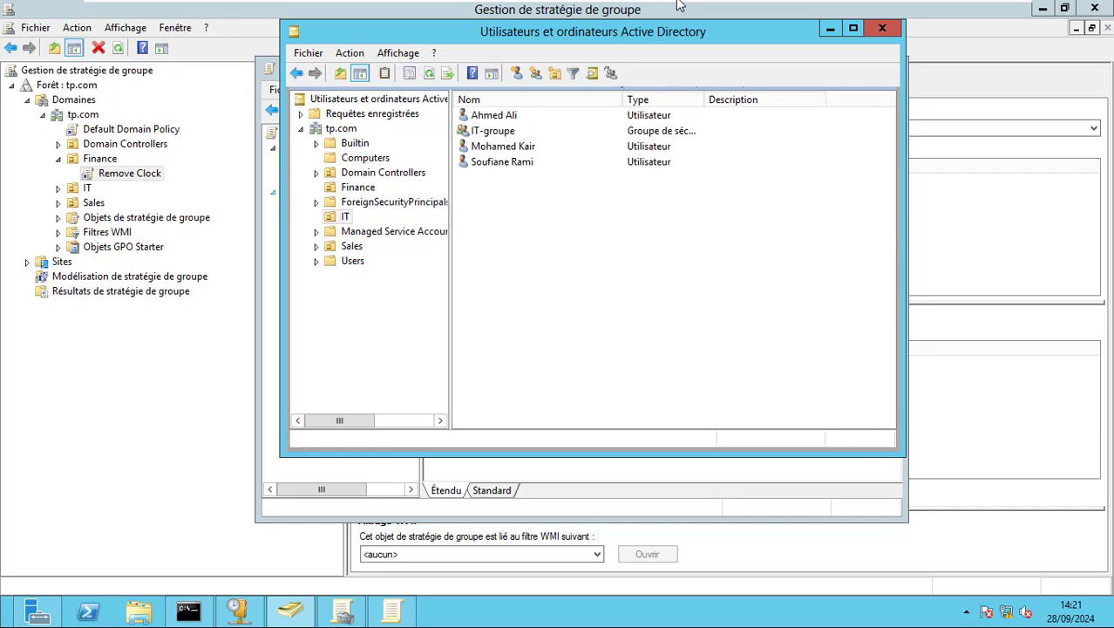
key("Up")
key("Up")
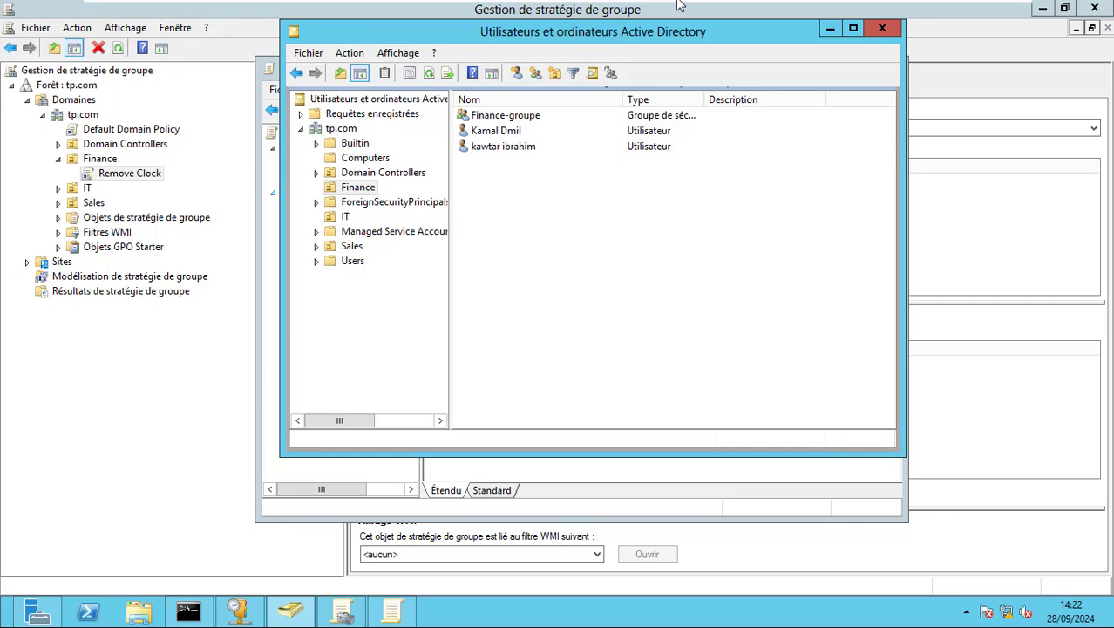
key("alt+Tab")
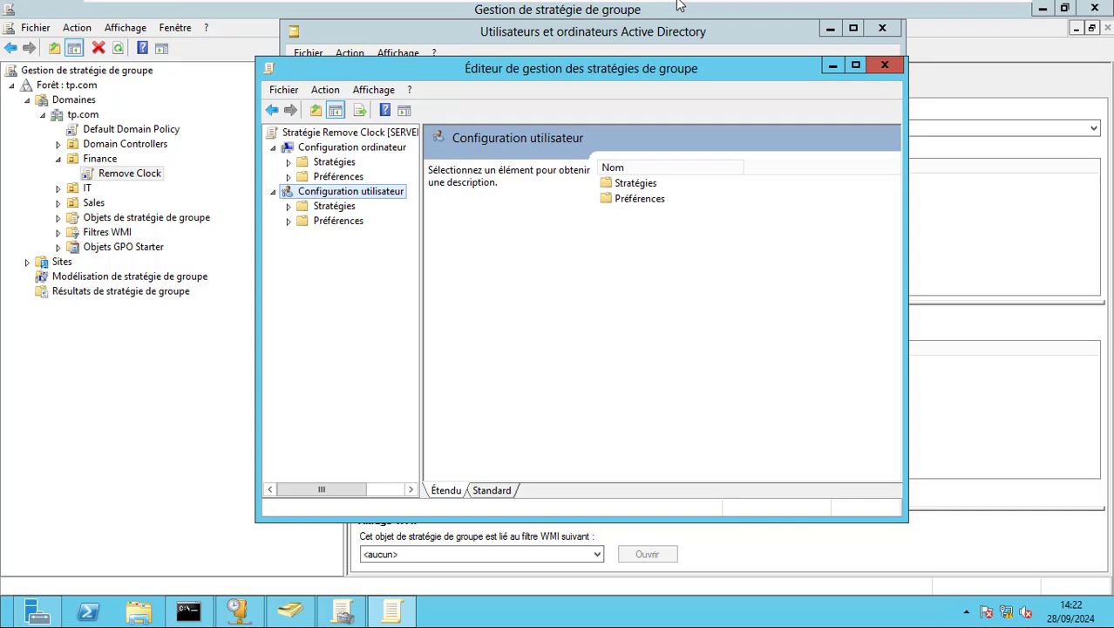
left_click(351, 147)
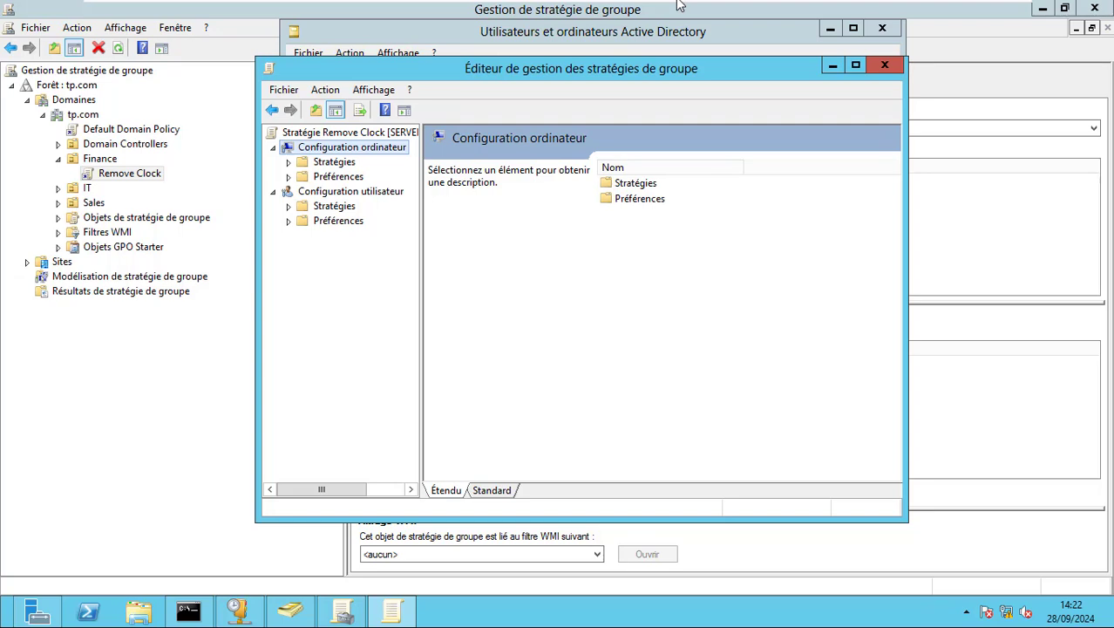
Move the WINDOWS10 computer from the Computers container into the Finance organizational unit in Active Directory
left_click(291, 610)
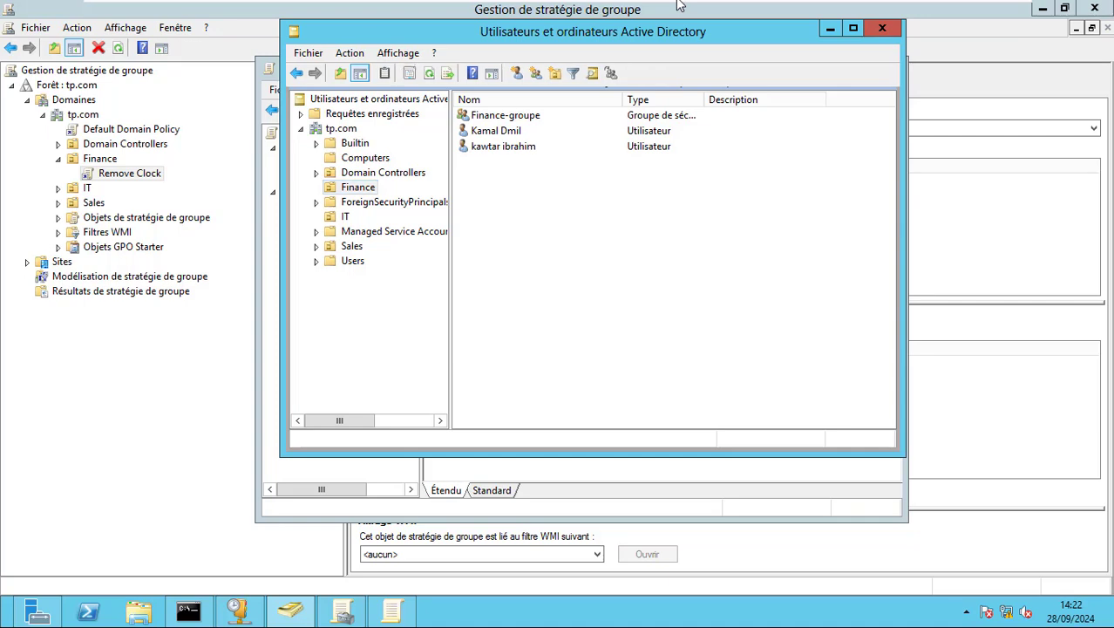
key("Up")
key("Up")
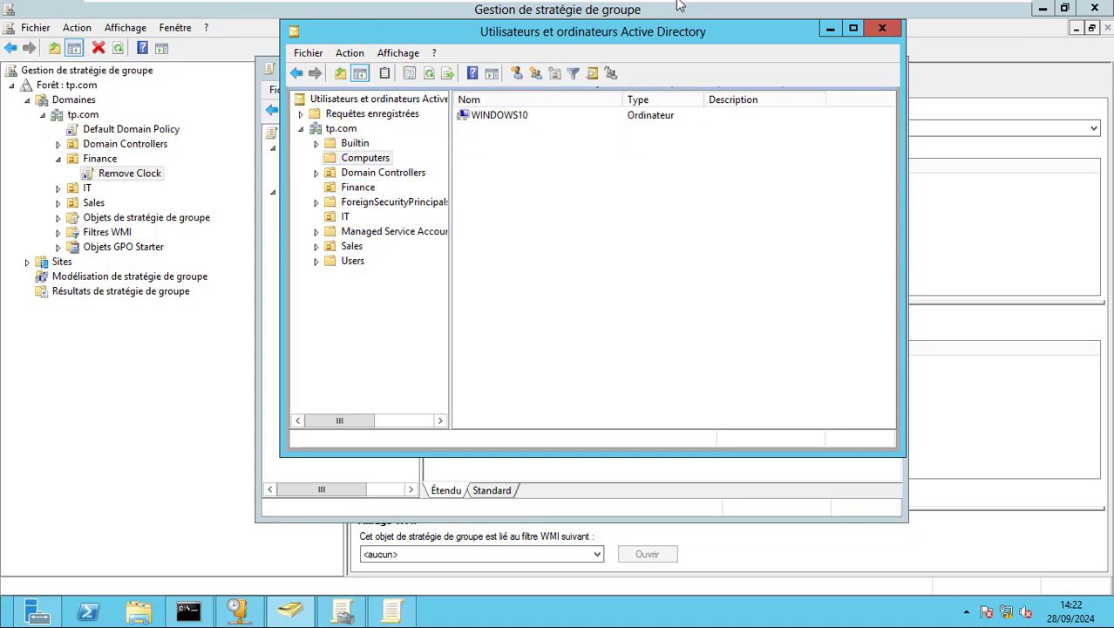
key("Tab")
key("shift+F10")
key("Down")
key("Down")
key("Down")
key("Down")
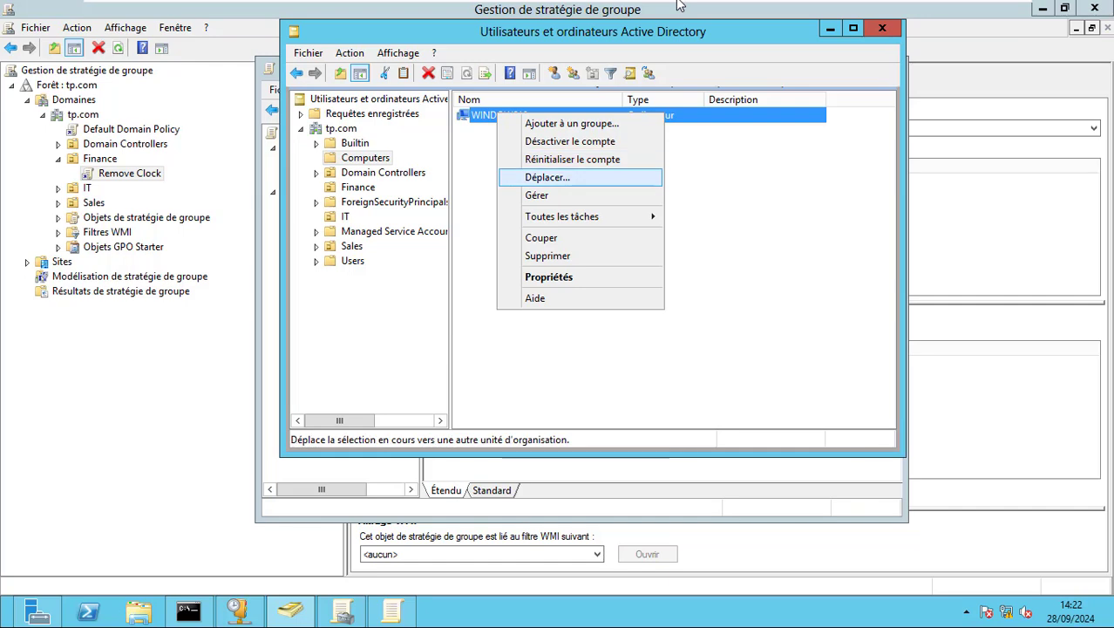
key("Return")
key("f")
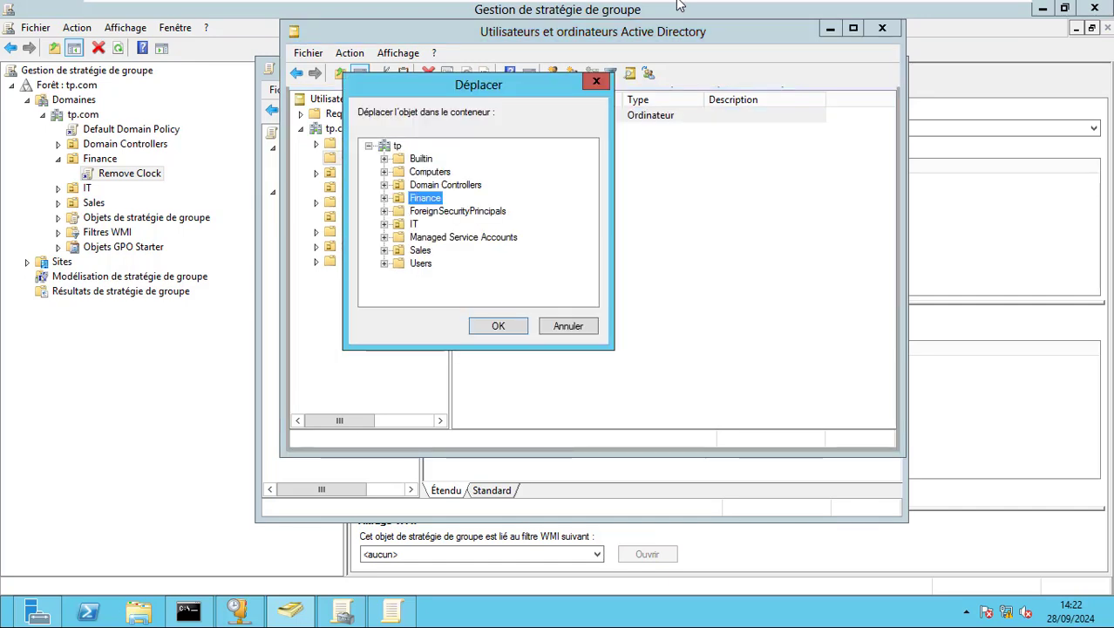
key("Tab")
key("Return")
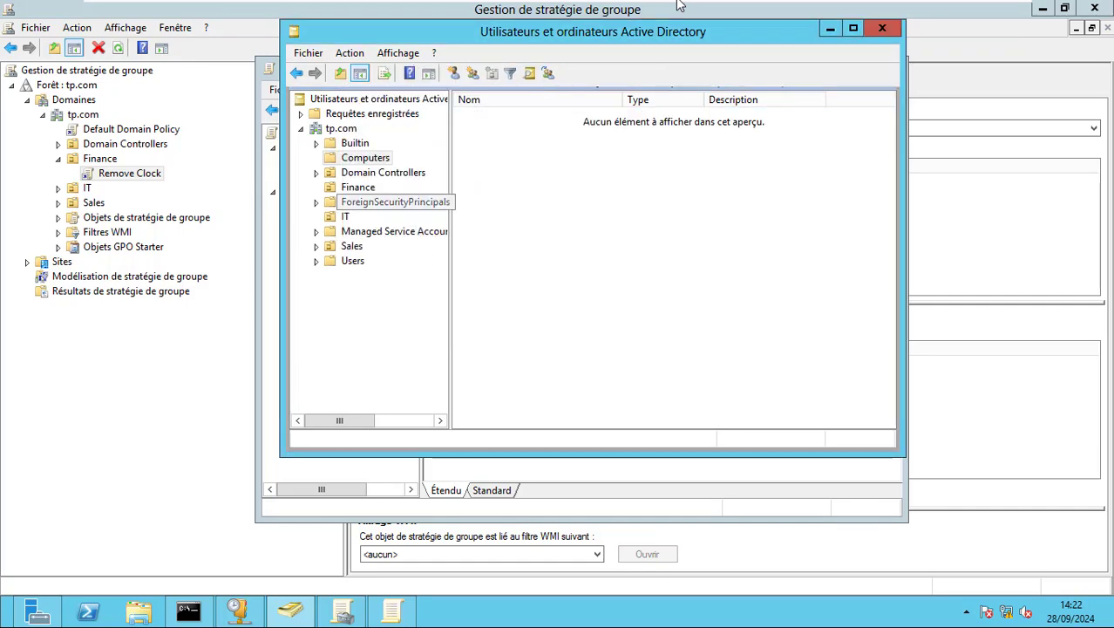
Check the WINDOWS10 computer in the Finance organizational unit and compare its contents with the IT unit
left_click(357, 188)
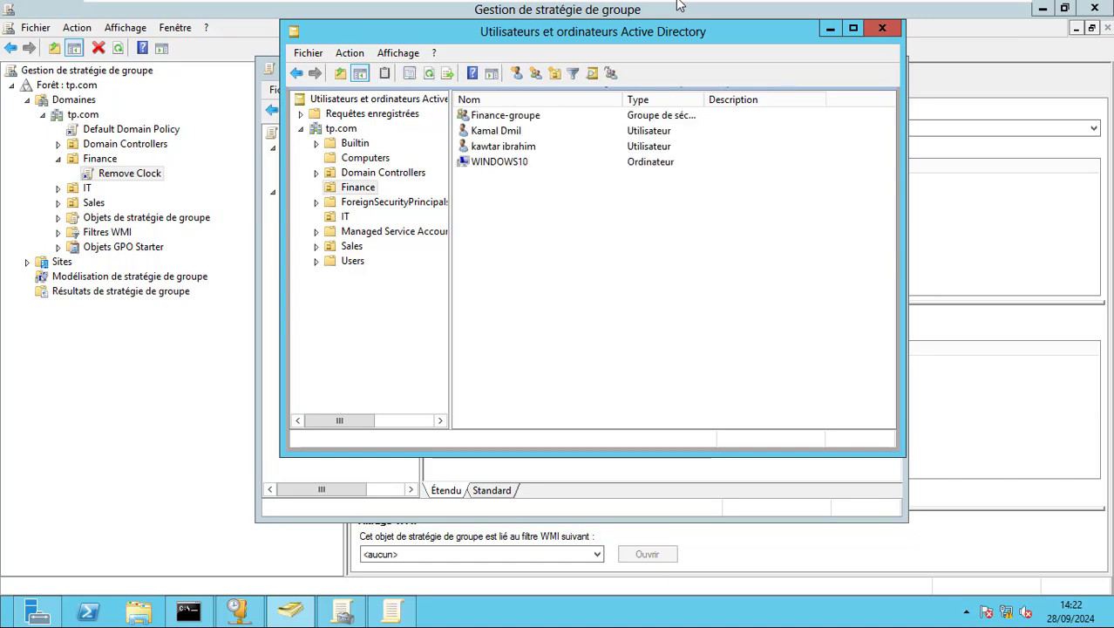
left_click(500, 162)
left_click_drag(500, 278, 490, 163)
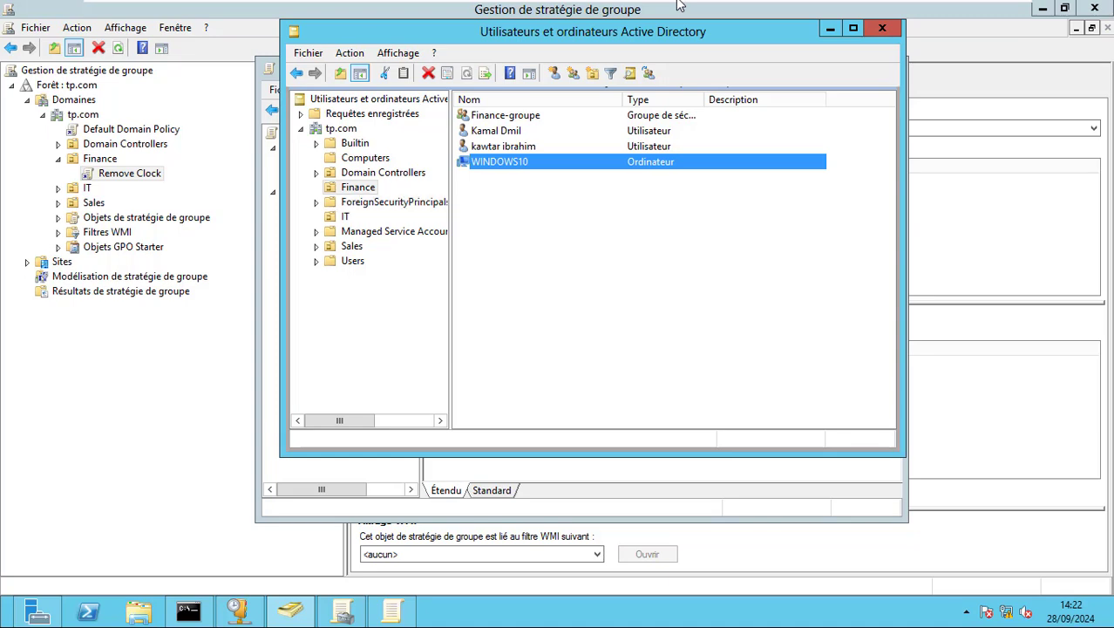
left_click(346, 216)
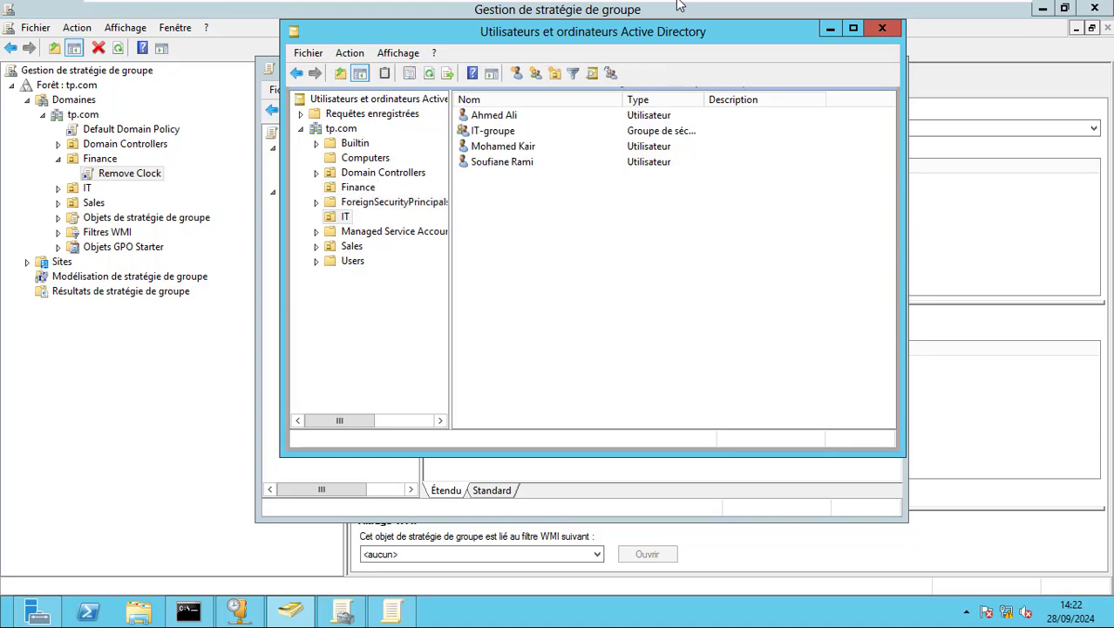
left_click(357, 186)
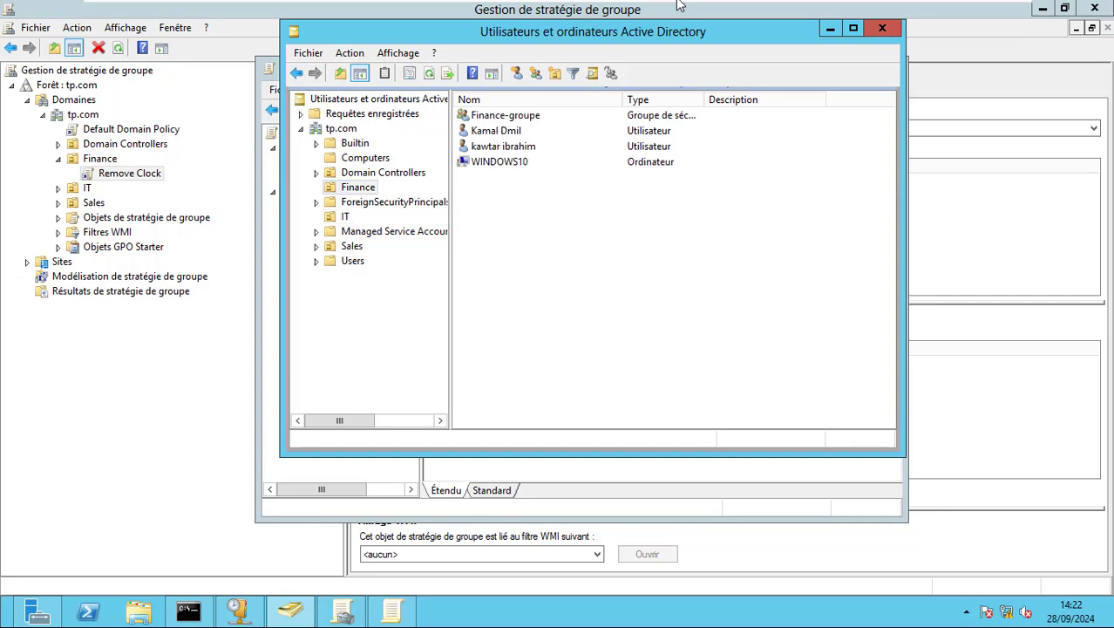
Move the WINDOWS10 computer from the Finance organizational unit back to the Computers container
right_click(539, 163)
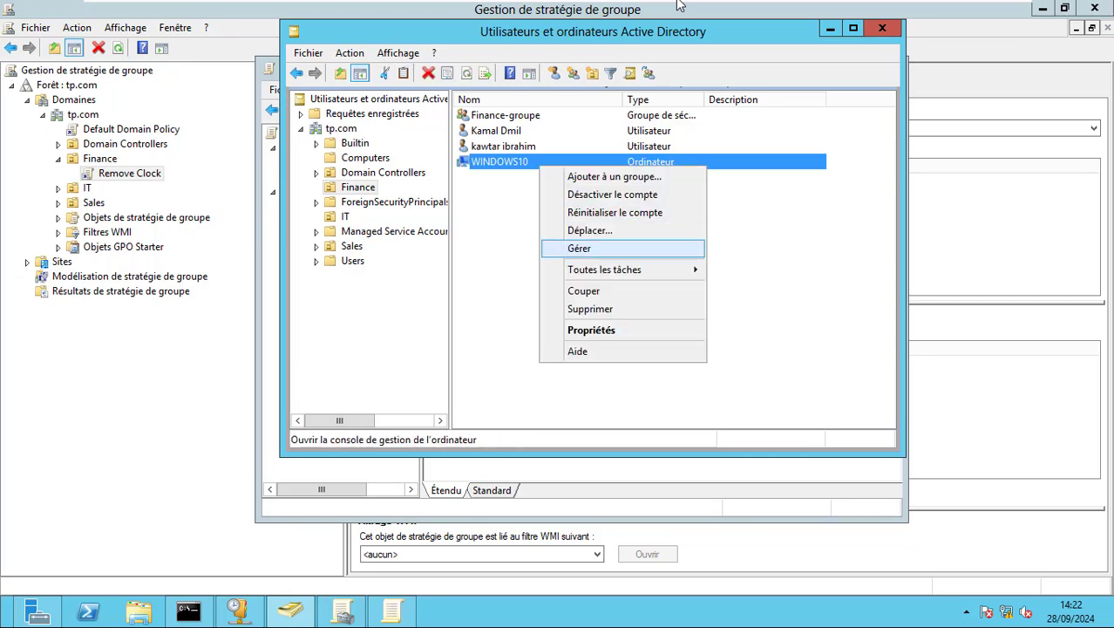
left_click(589, 230)
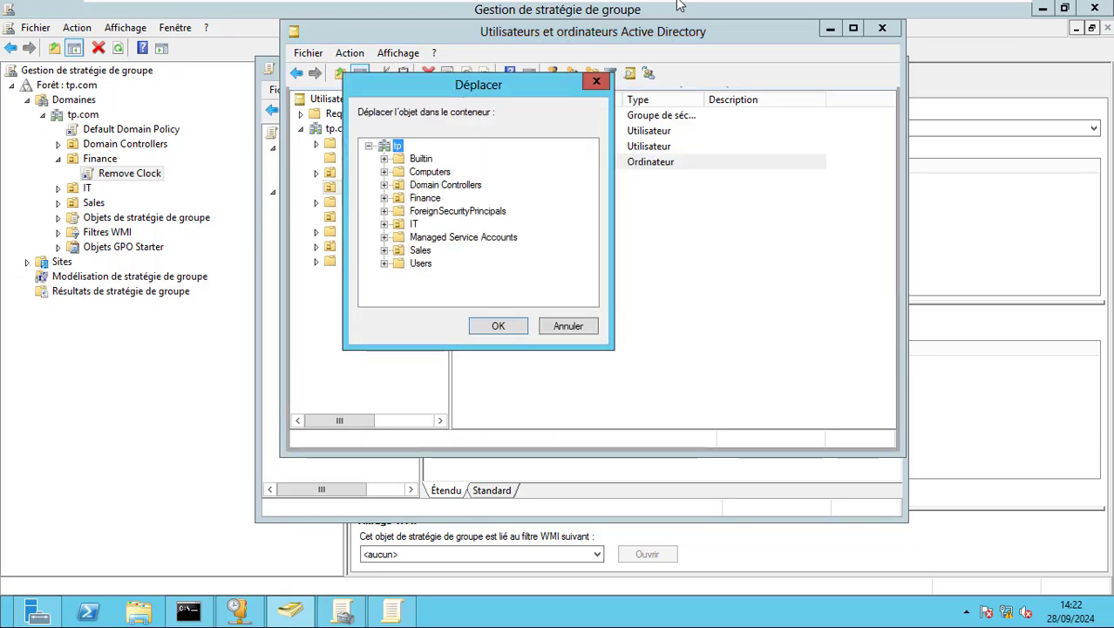
left_click(430, 172)
key("Return")
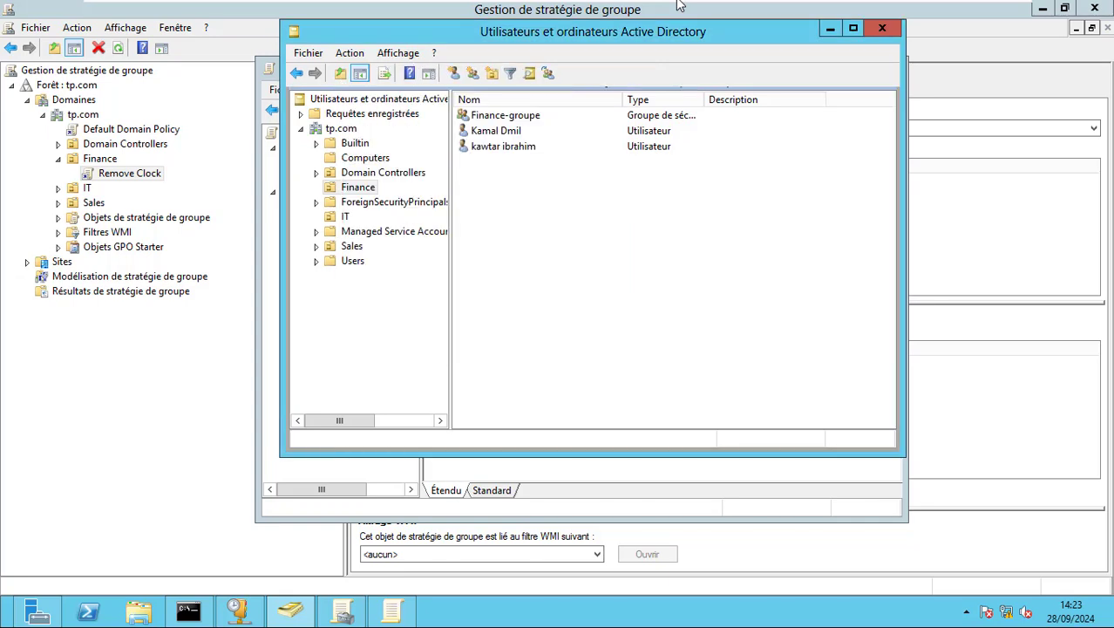
Return to the Remove Clock policy editor and expand Préférences under Configuration utilisateur
left_click(830, 28)
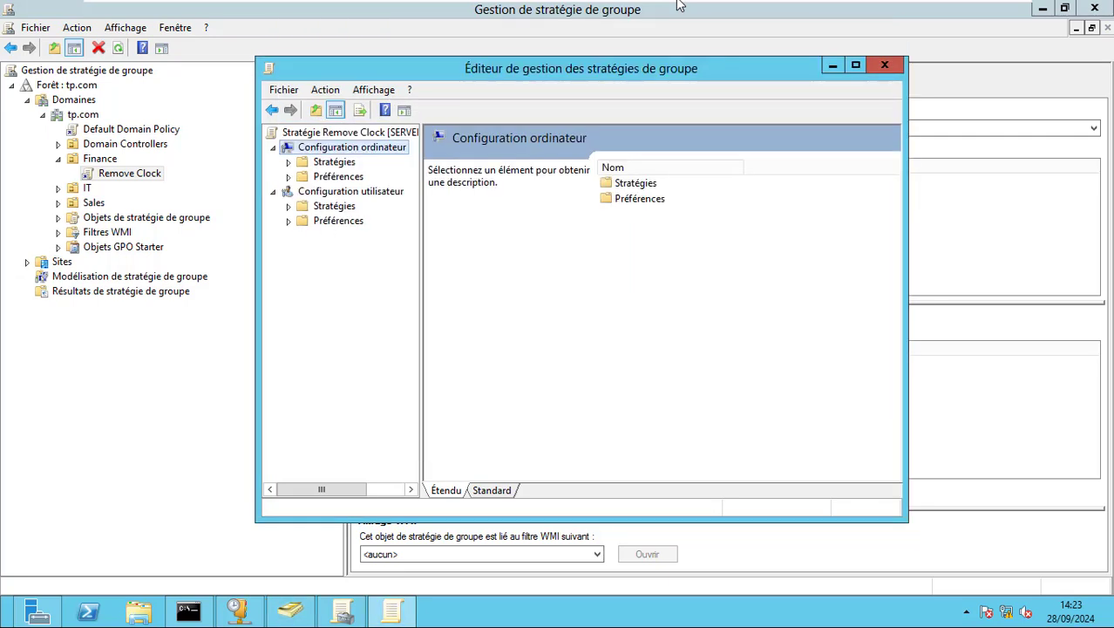
key("Down")
key("Down")
key("Down")
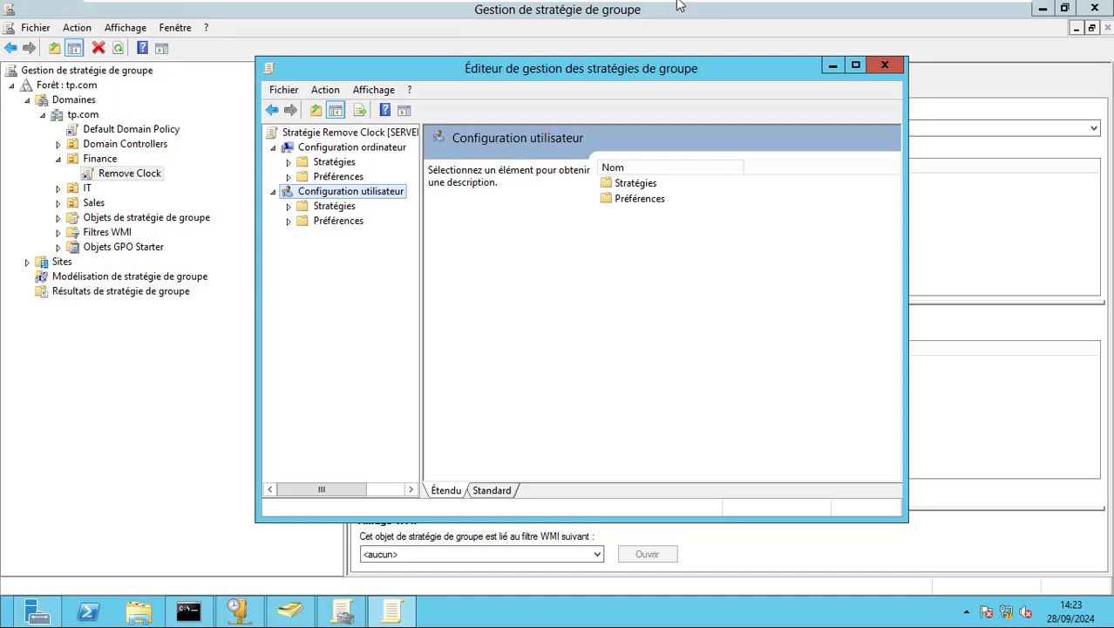
key("Down")
key("Down")
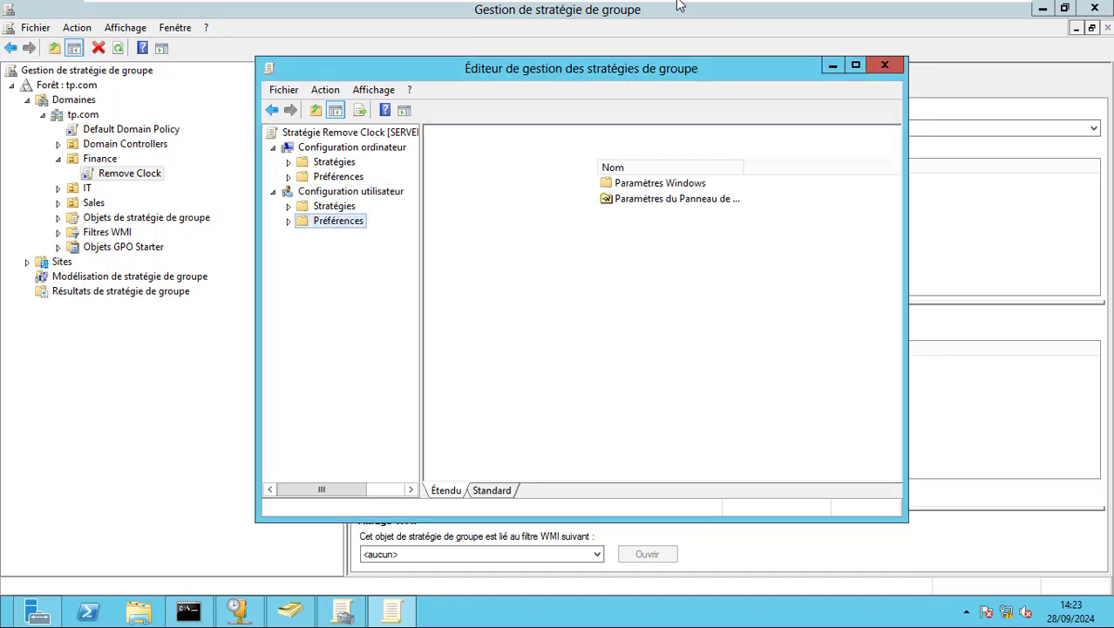
key("Right")
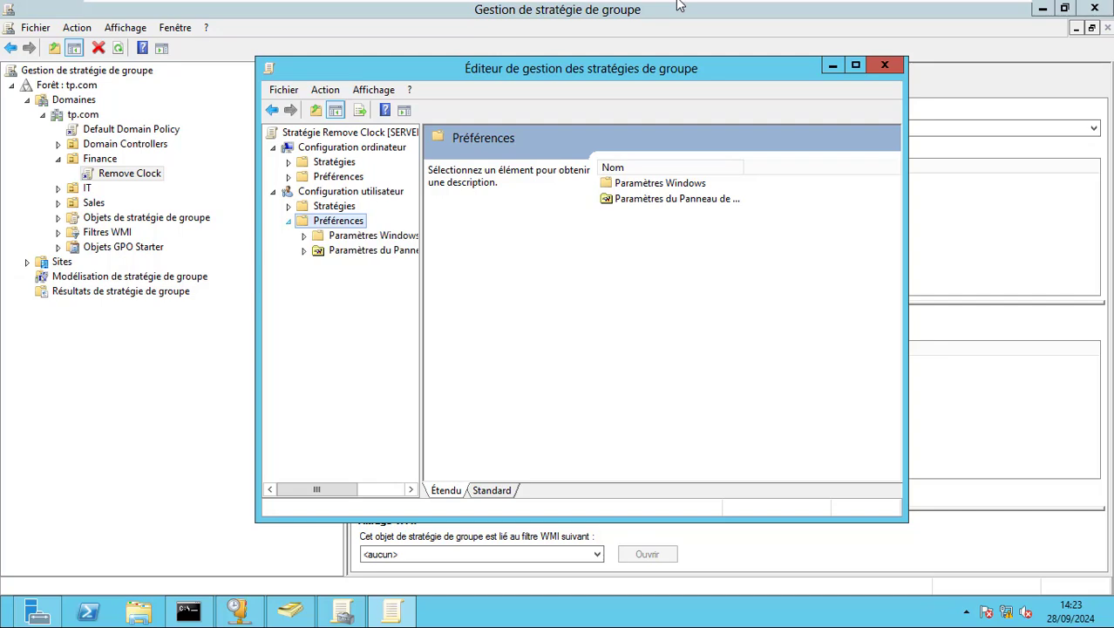
Show the Menu Démarrer et barre des tâches settings from the Modèles d'administration under Configuration utilisateur > Stratégies, with the editor maximized
key("Left")
left_click(288, 206)
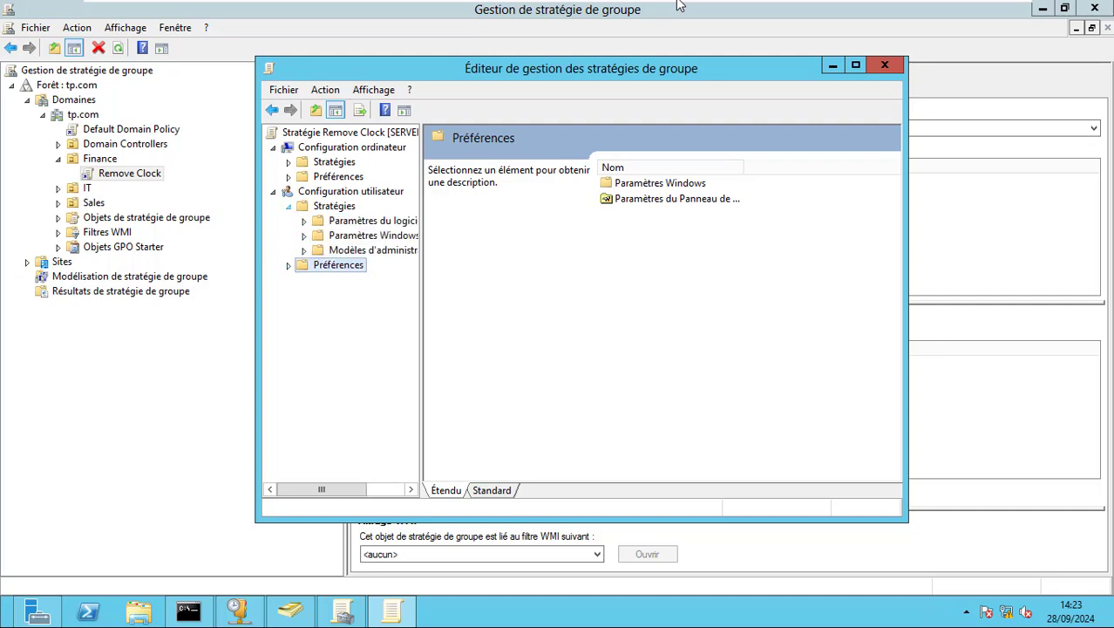
left_click(334, 205)
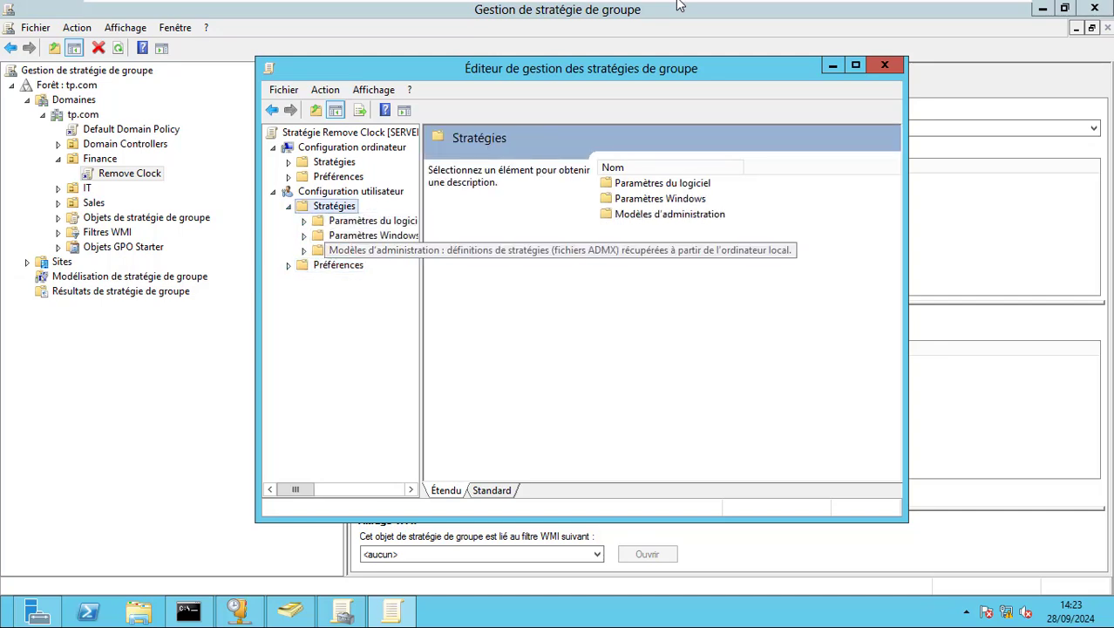
left_click(305, 250)
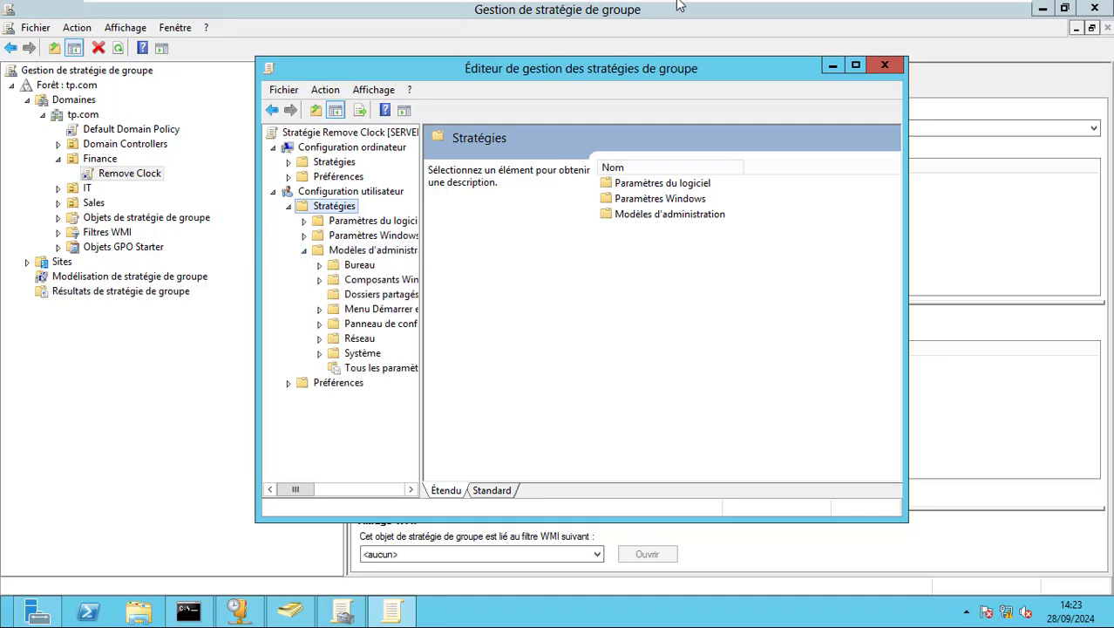
left_click_drag(421, 261, 570, 261)
left_click(375, 250)
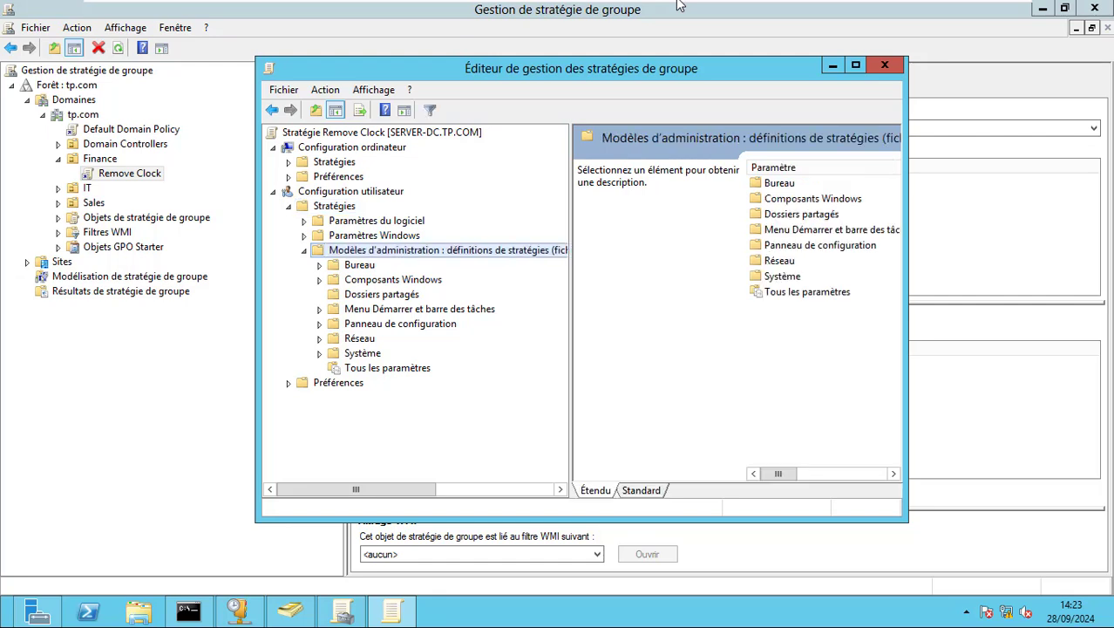
left_click(419, 309)
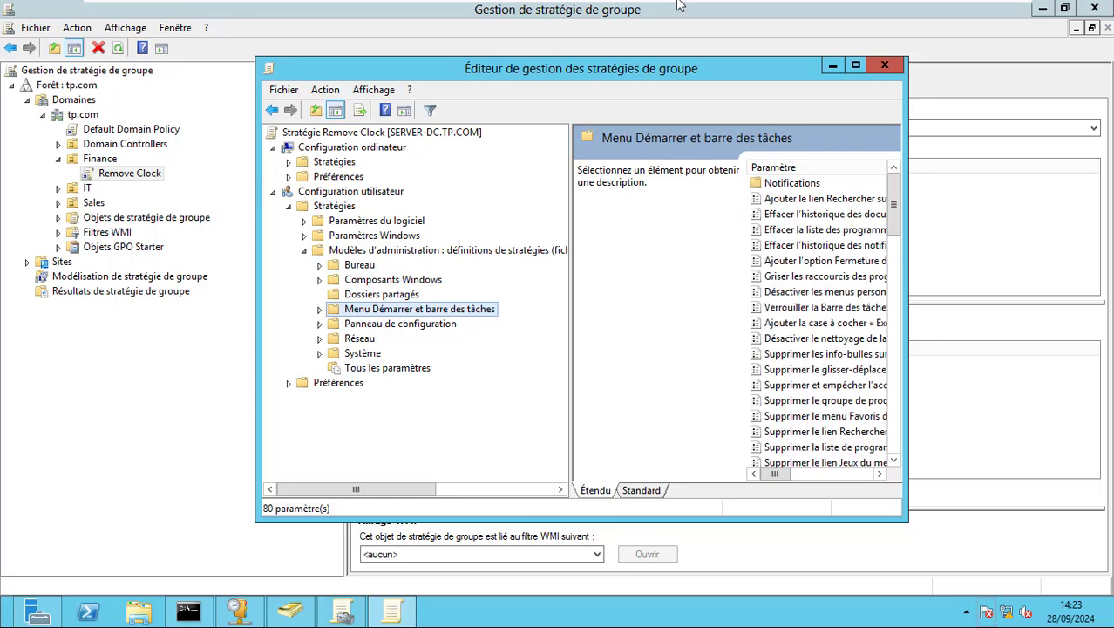
left_click(855, 64)
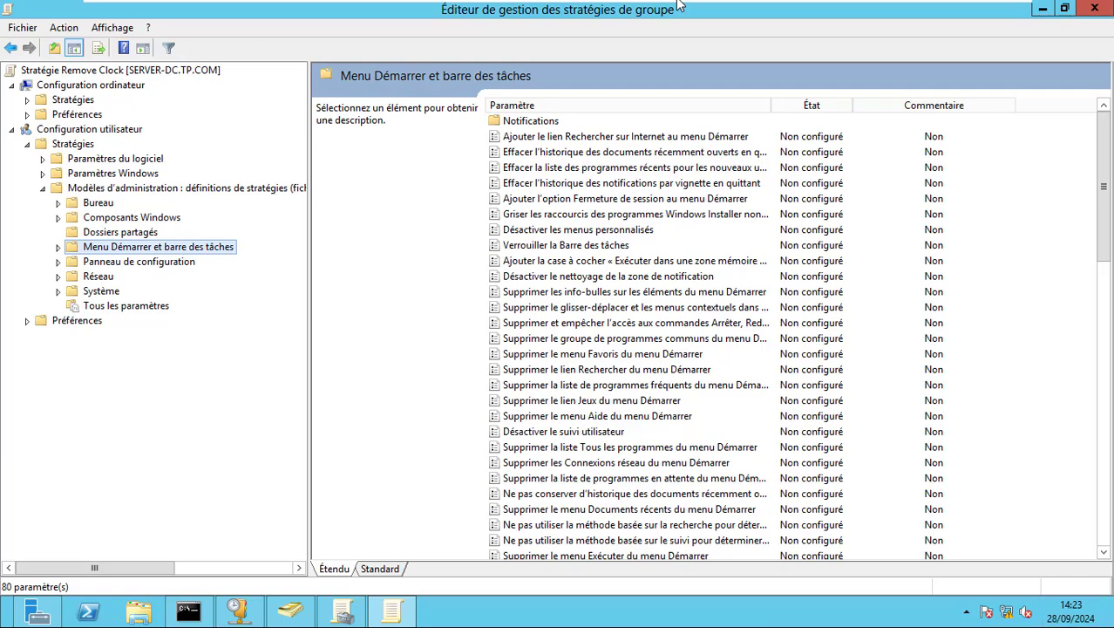
Sort the policy settings by name and select Supprimer l'horloge de la zone de notification système
left_click(610, 214)
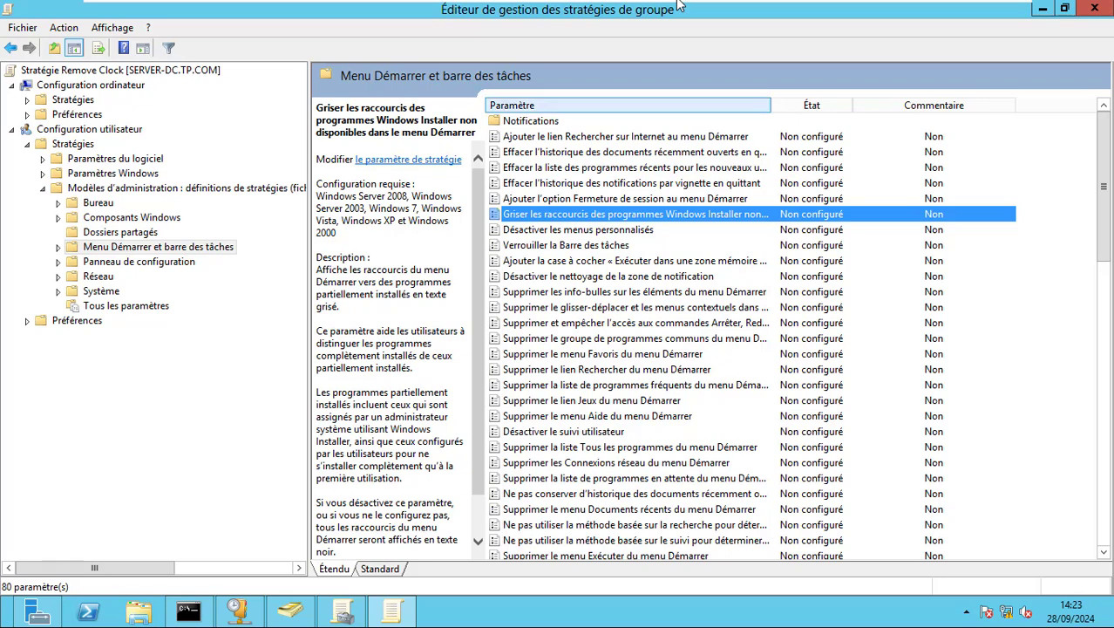
left_click(575, 104)
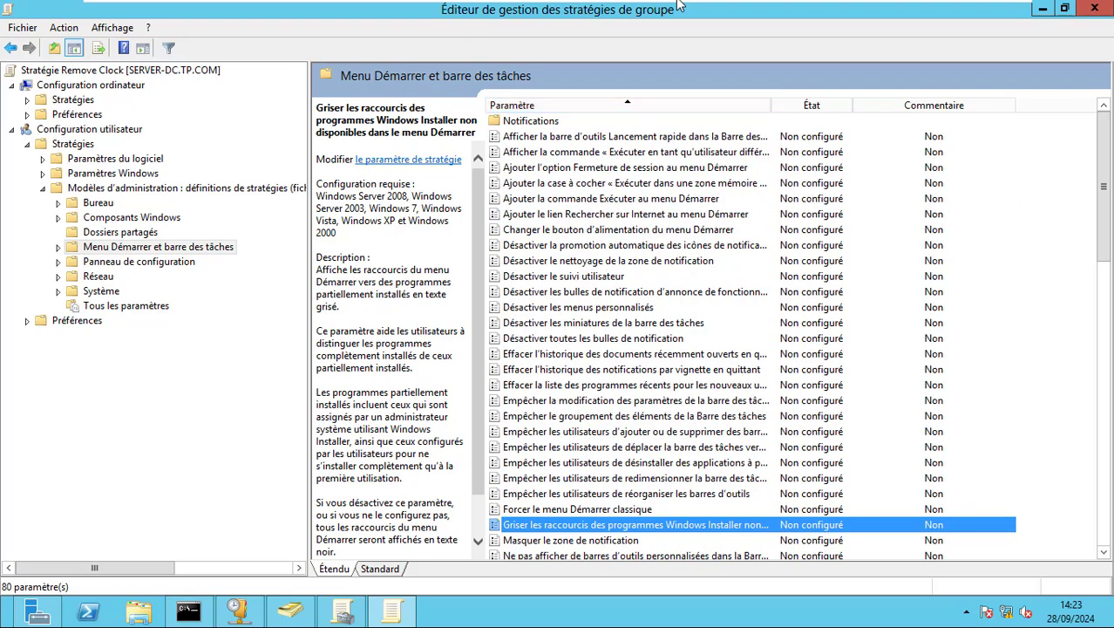
key("Up")
key("Up")
key("Up")
key("Up")
key("Up")
key("Up")
key("Up")
key("Up")
key("Up")
key("Up")
key("Up")
key("Up")
key("Up")
key("Up")
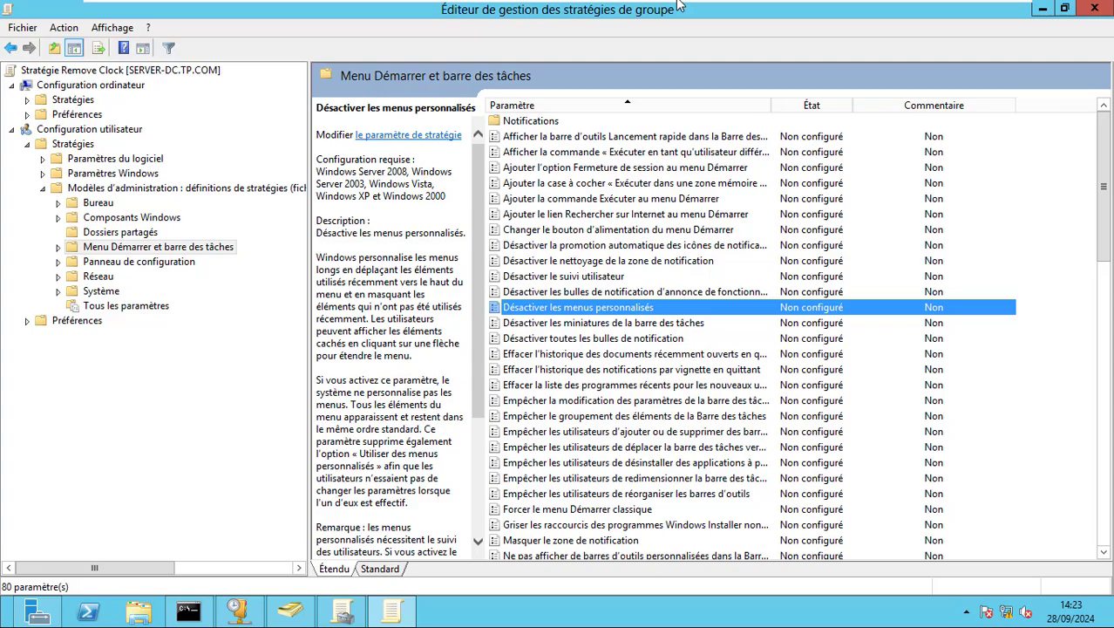
key("Down")
key("Down")
key("Down")
key("Down")
key("Down")
key("Down")
key("Down")
key("Down")
key("Down")
key("Down")
key("Down")
key("Down")
key("Down")
key("Down")
key("Down")
key("Down")
key("Down")
key("Down")
key("Down")
key("Down")
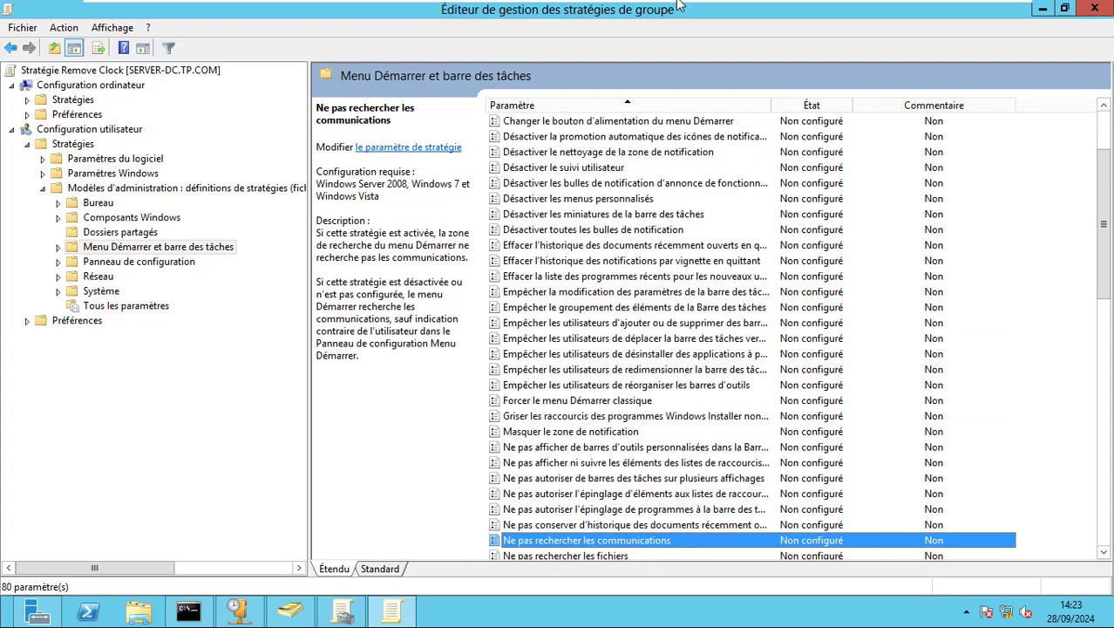
key("Down")
key("Down")
key("Down")
key("Down")
key("Down")
key("Down")
key("Down")
key("Down")
key("Down")
key("Down")
key("Down")
key("Down")
key("Down")
key("Down")
key("Down")
key("Down")
key("Down")
key("Down")
key("Down")
key("Down")
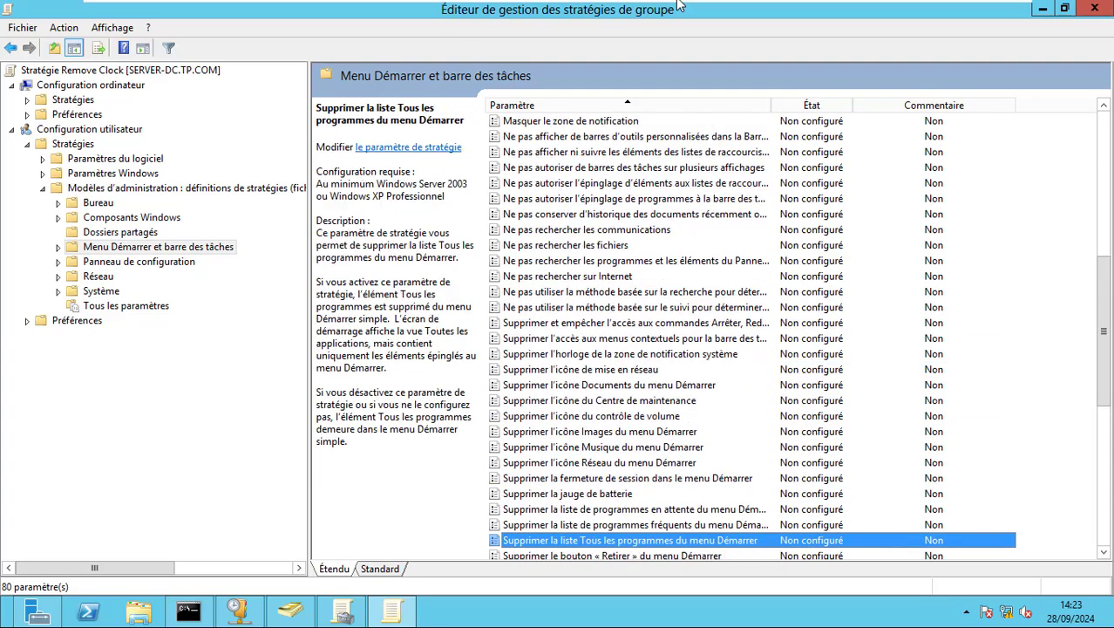
key("Down")
key("Down")
key("Down")
key("Down")
key("Down")
key("Down")
key("Down")
key("Down")
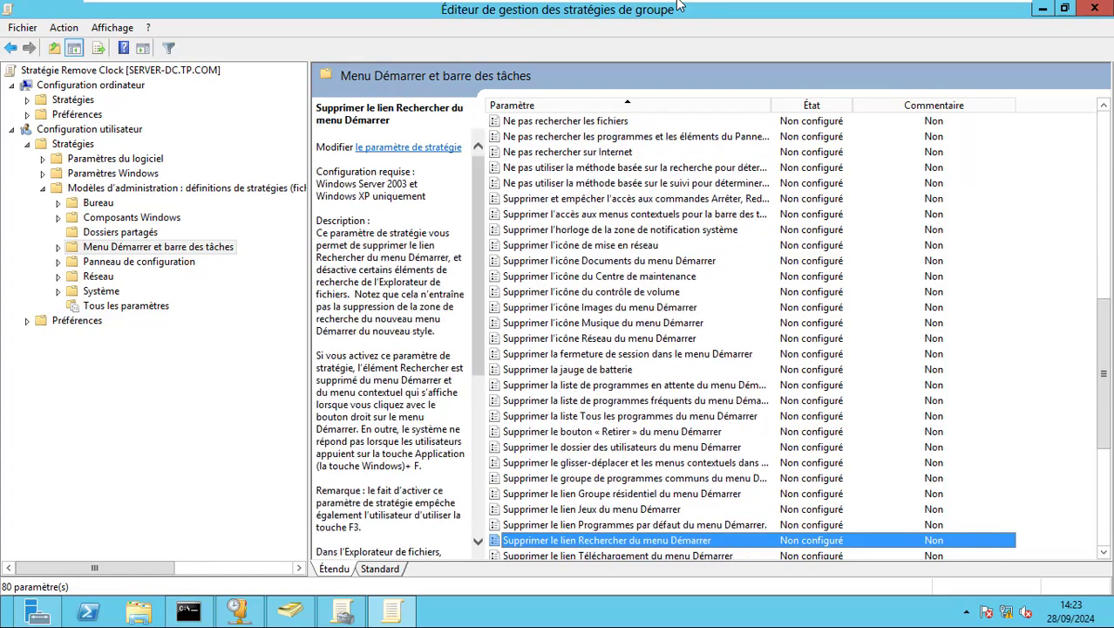
key("Down")
key("Down")
key("Down")
key("Down")
key("Down")
key("Down")
key("Down")
key("Down")
key("Down")
key("Down")
key("Down")
key("Page_Up")
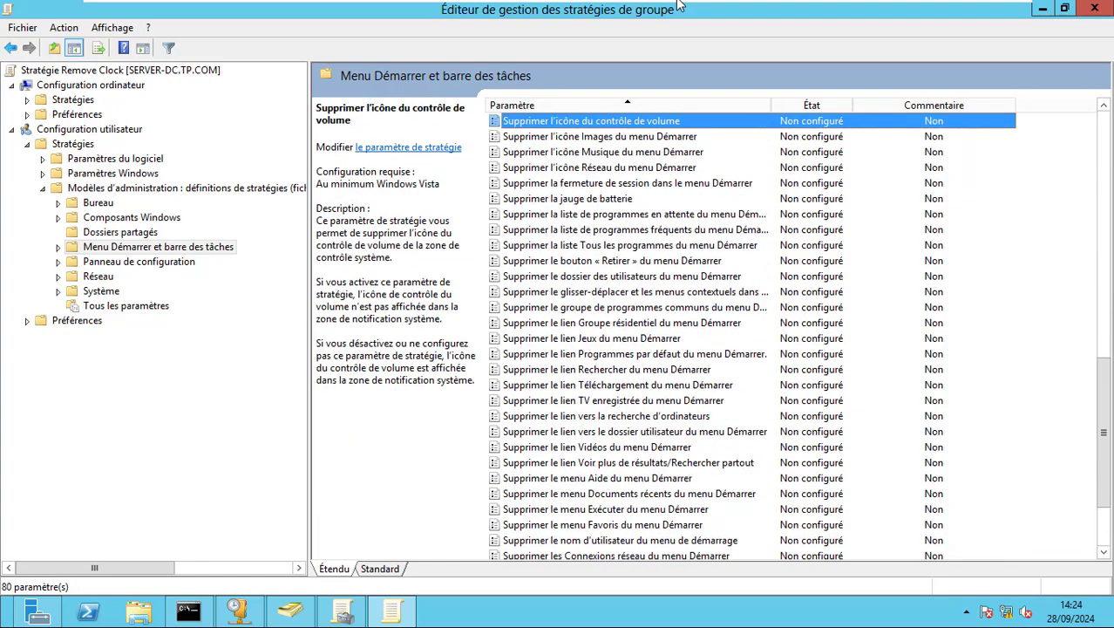
key("Up")
key("Up")
key("Up")
key("Up")
key("Up")
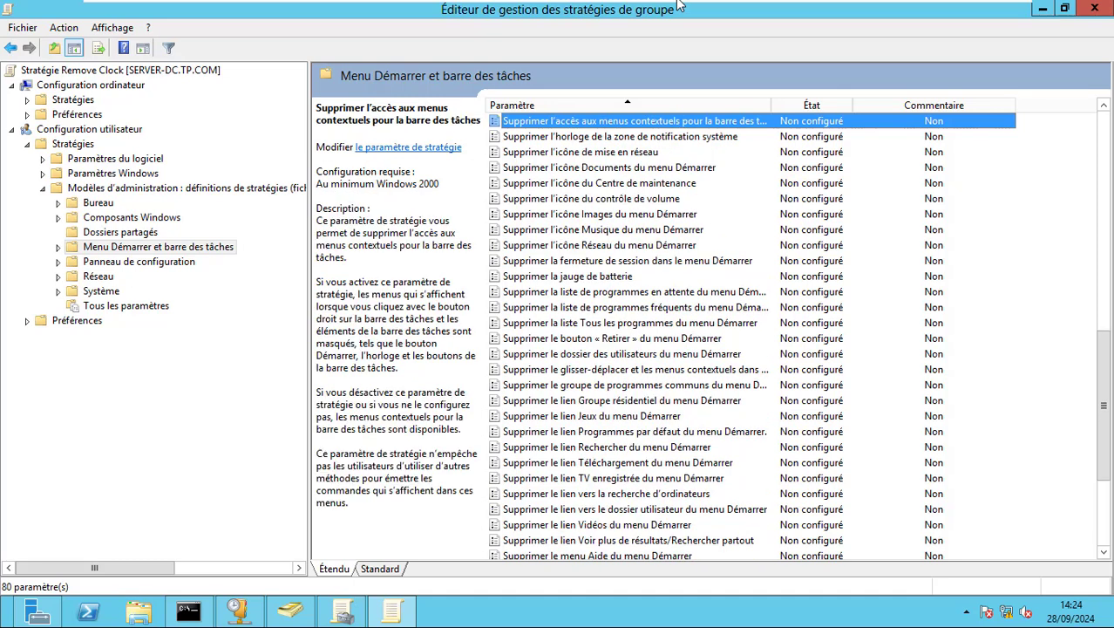
key("Down")
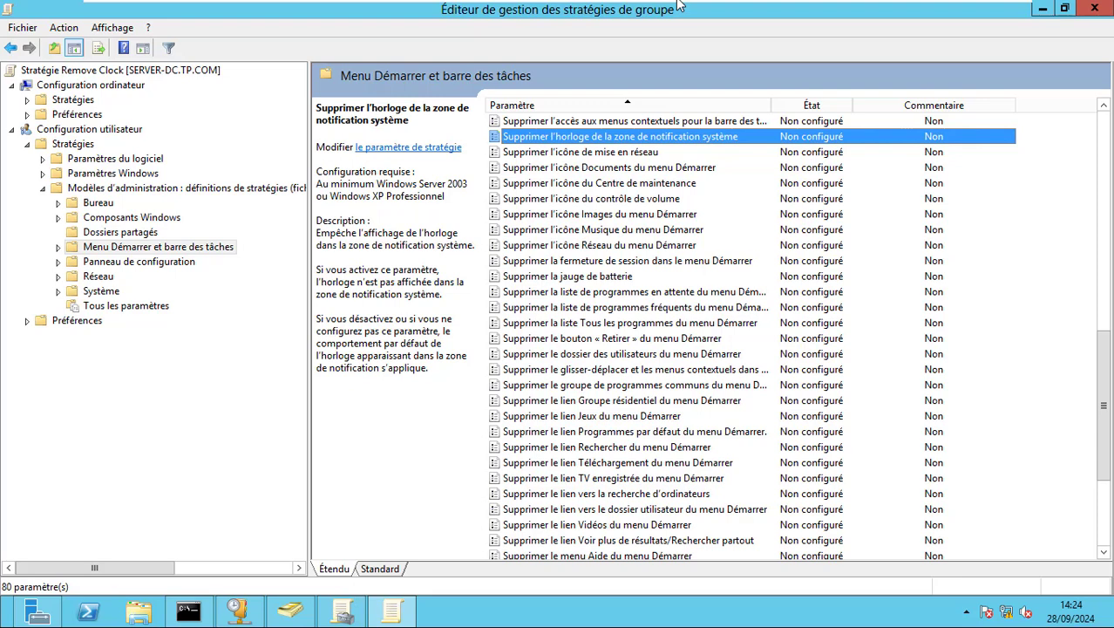
Set the Supprimer l'horloge de la zone de notification système policy to Activé and apply it
key("Return")
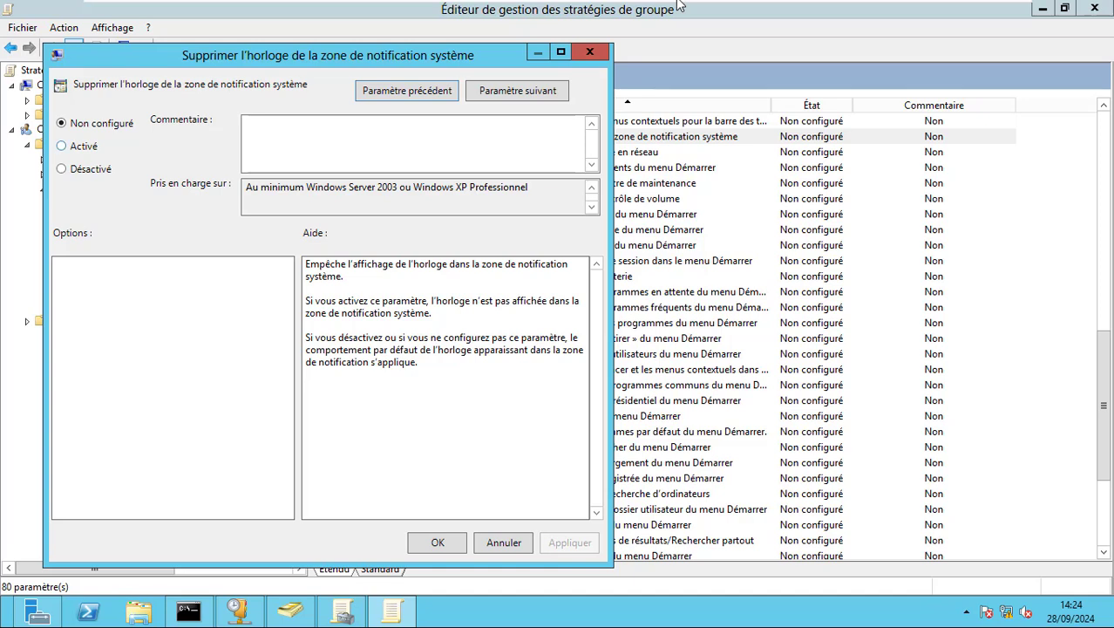
key("alt+a")
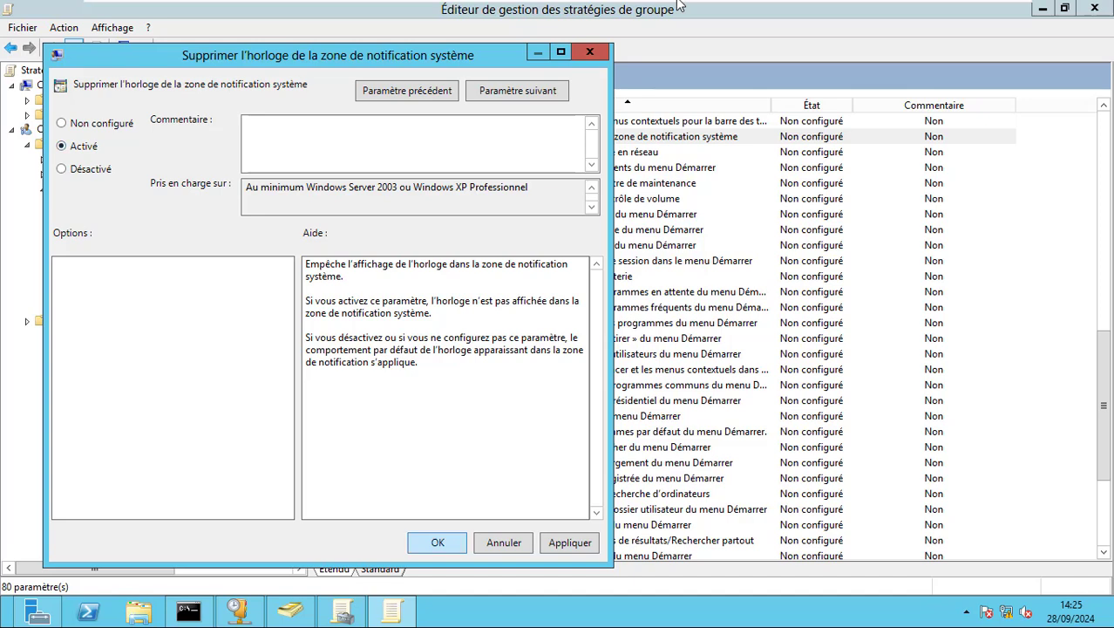
key("alt+a")
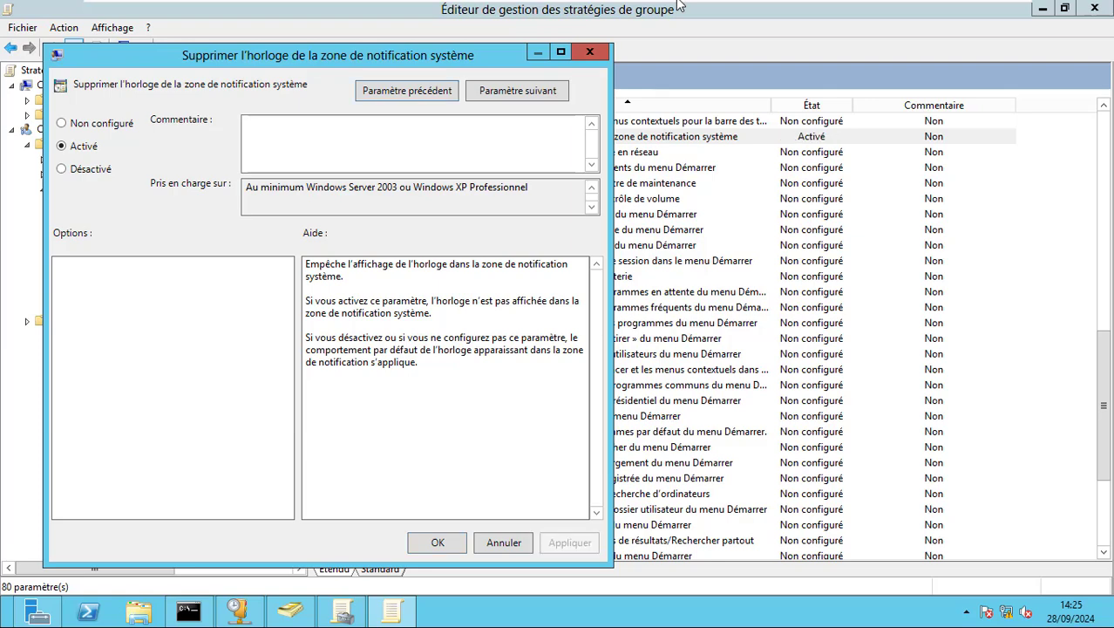
key("Return")
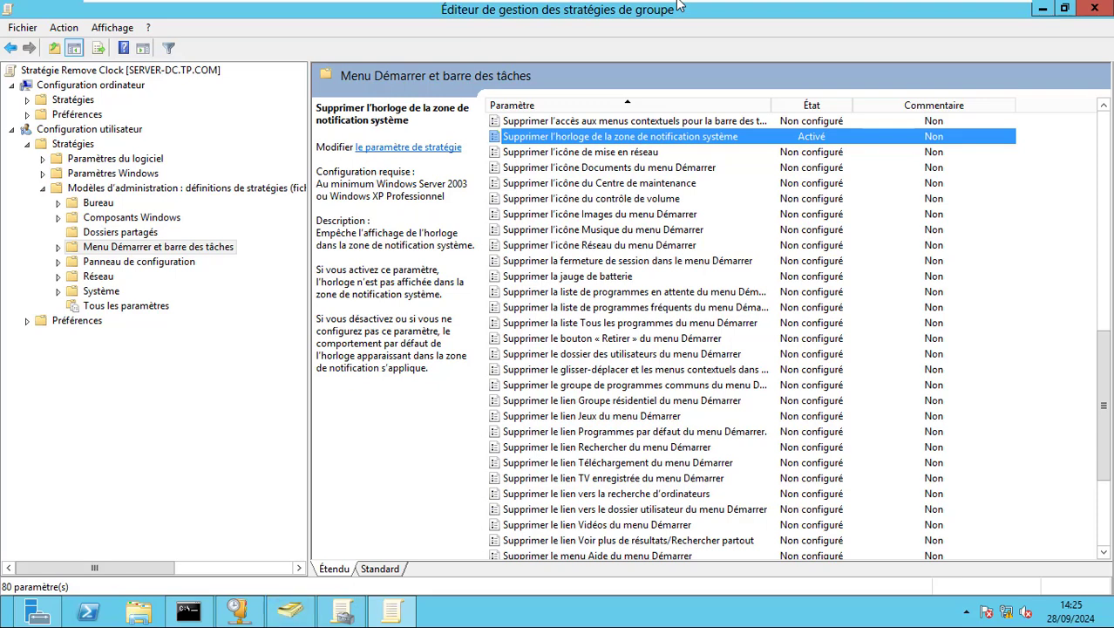
Review the Finance organizational unit in Group Policy Management and its members in Active Directory Users and Computers
key("alt+Tab")
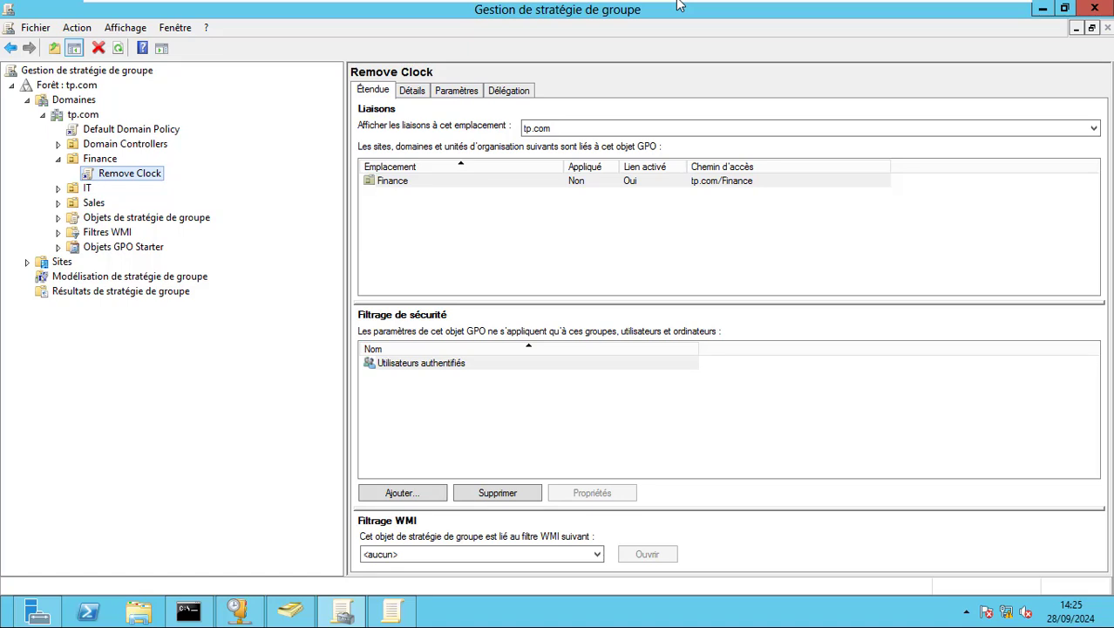
key("Up")
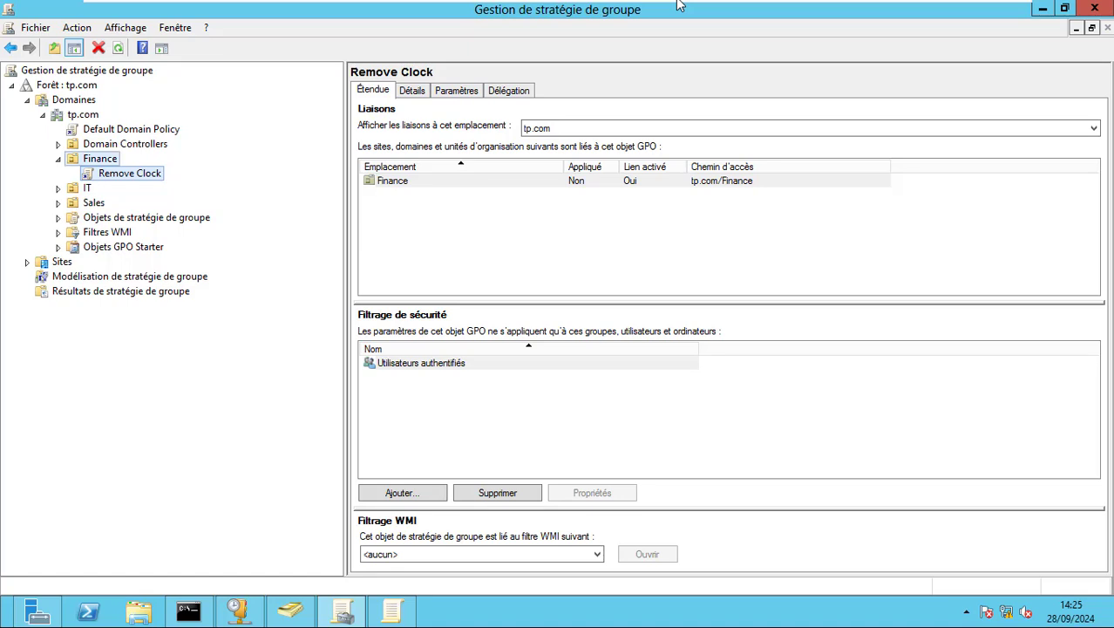
key("alt+Tab")
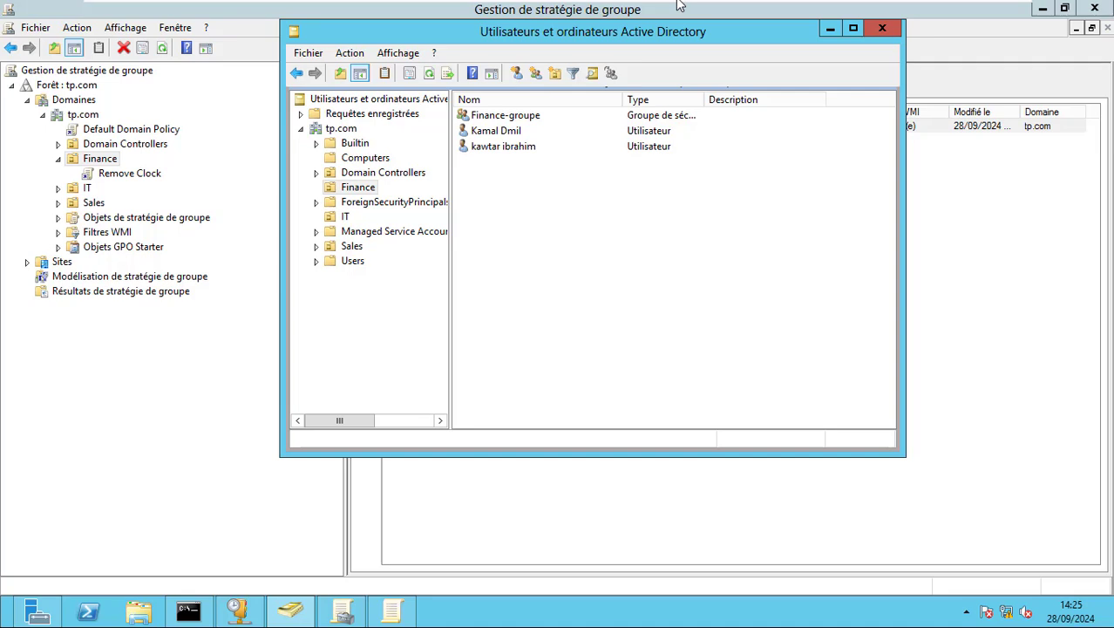
Switch to the Windows 10 virtual machine and run gpupdate /force
mouse_move(679, 5)
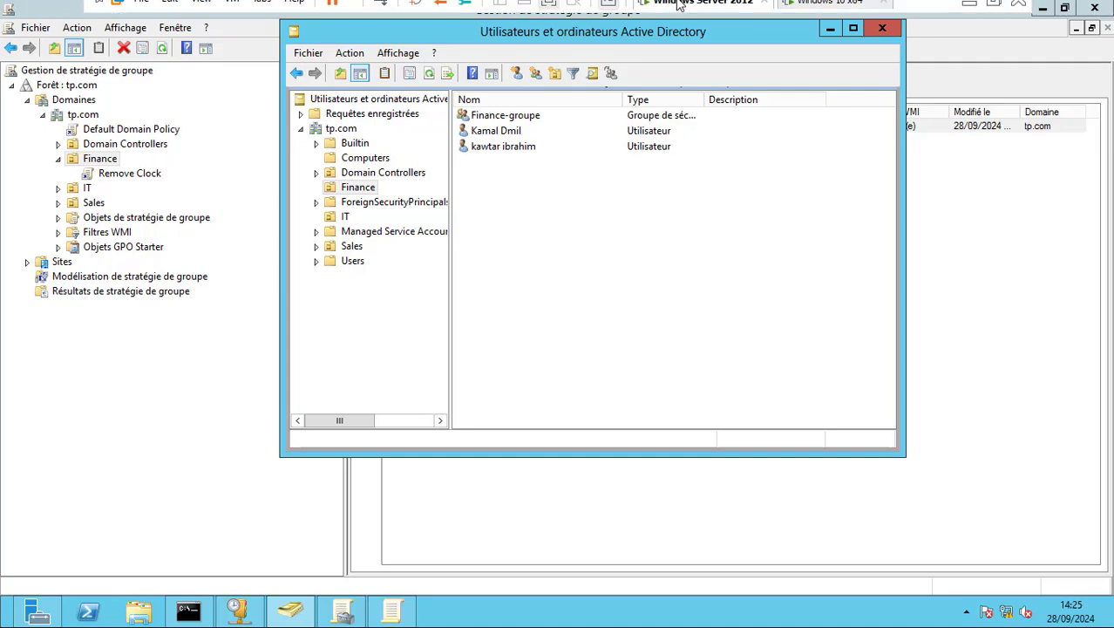
key("ctrl+Tab")
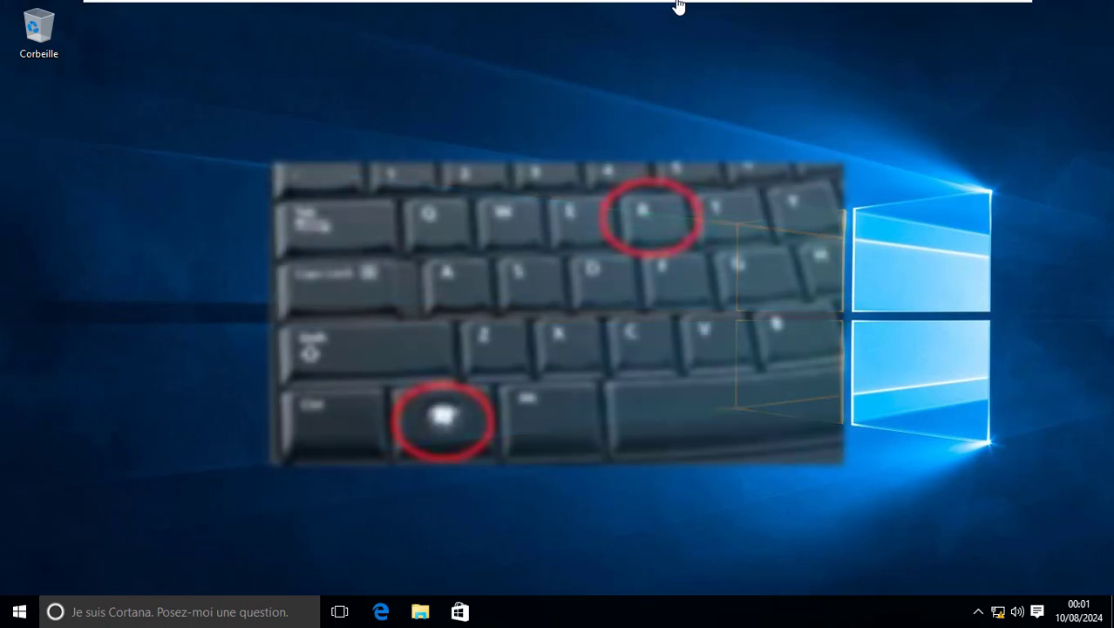
key("super+r")
type("g")
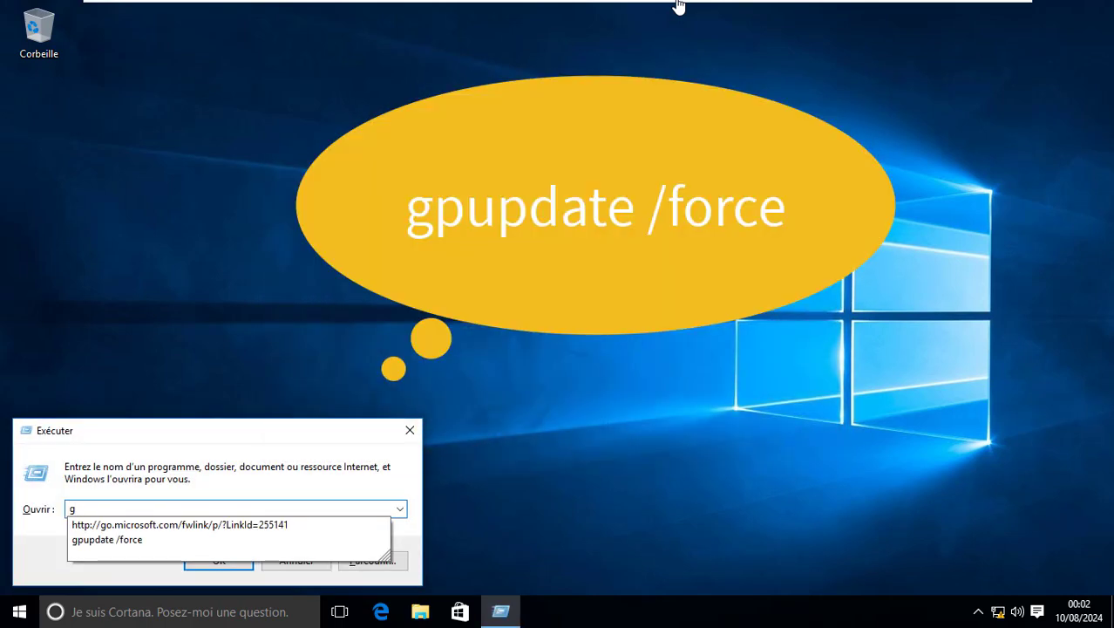
key("Down")
key("Down")
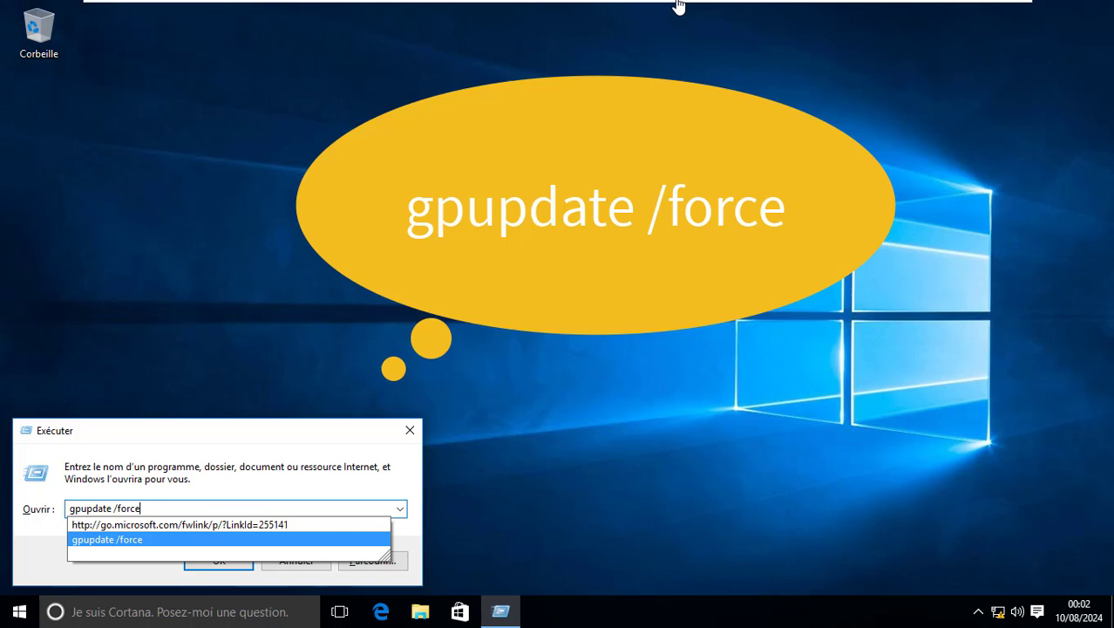
key("Escape")
key("Return")
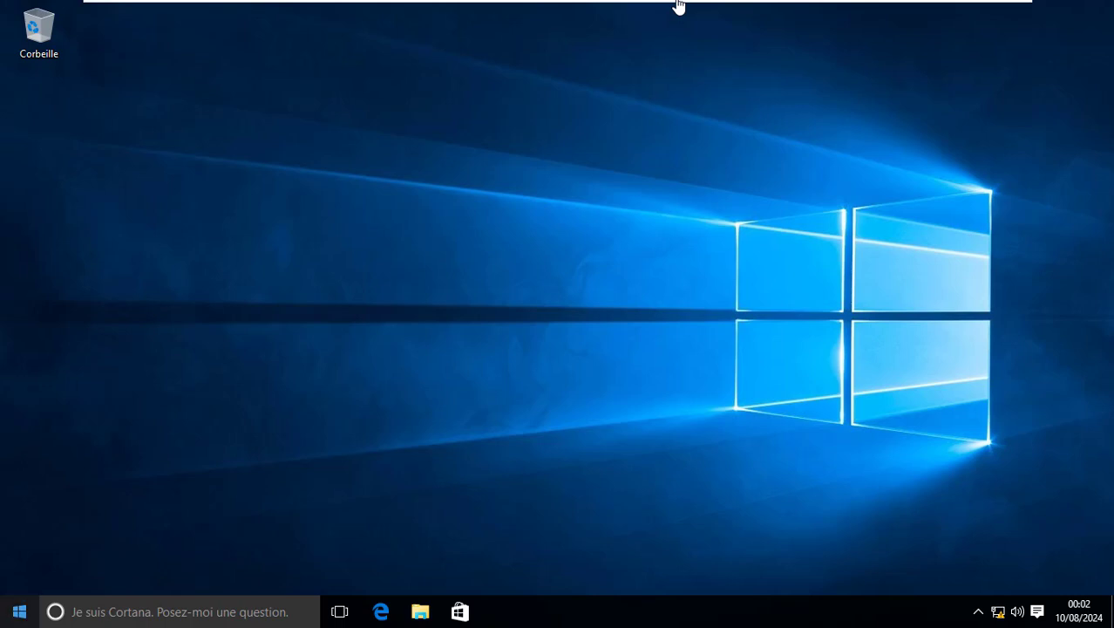
Sign the Finance user out of Windows 10 and sign back in with the account password
key("super")
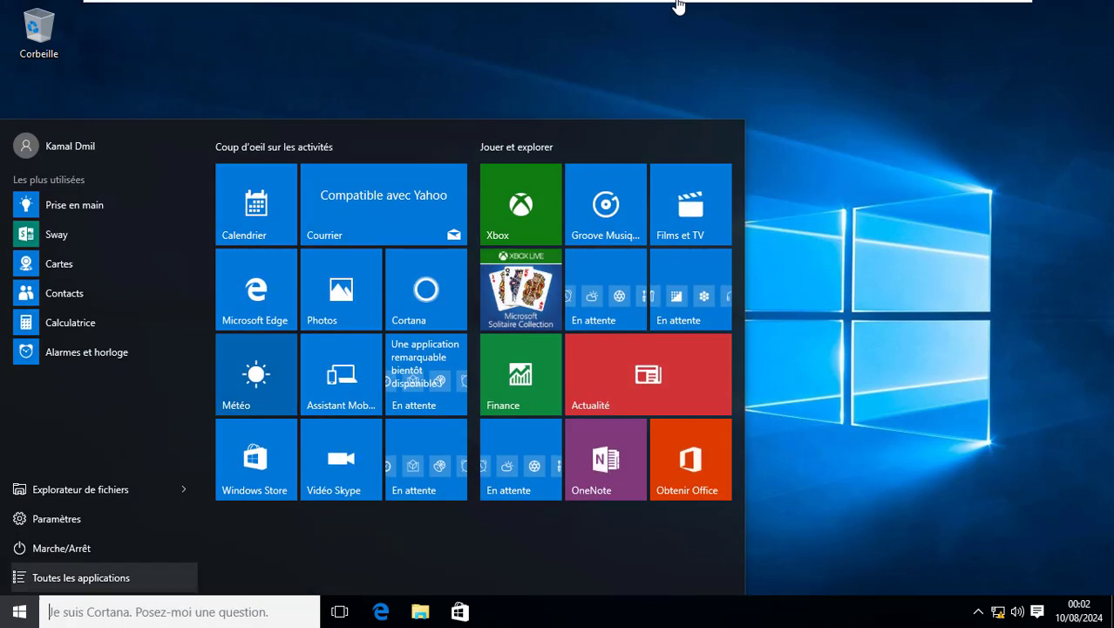
left_click(70, 146)
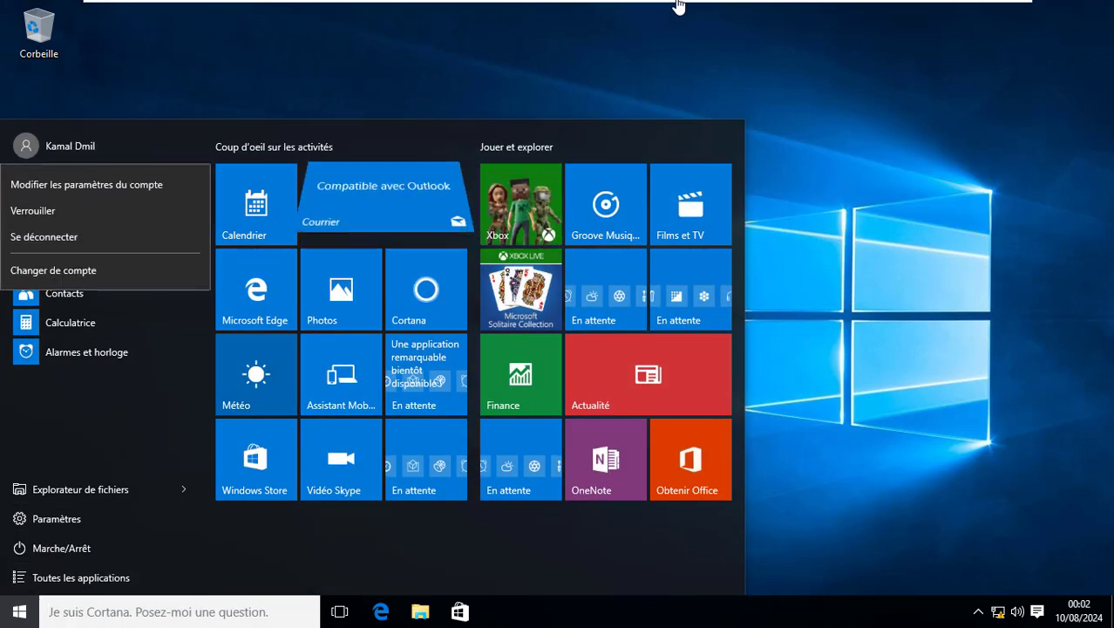
key("Return")
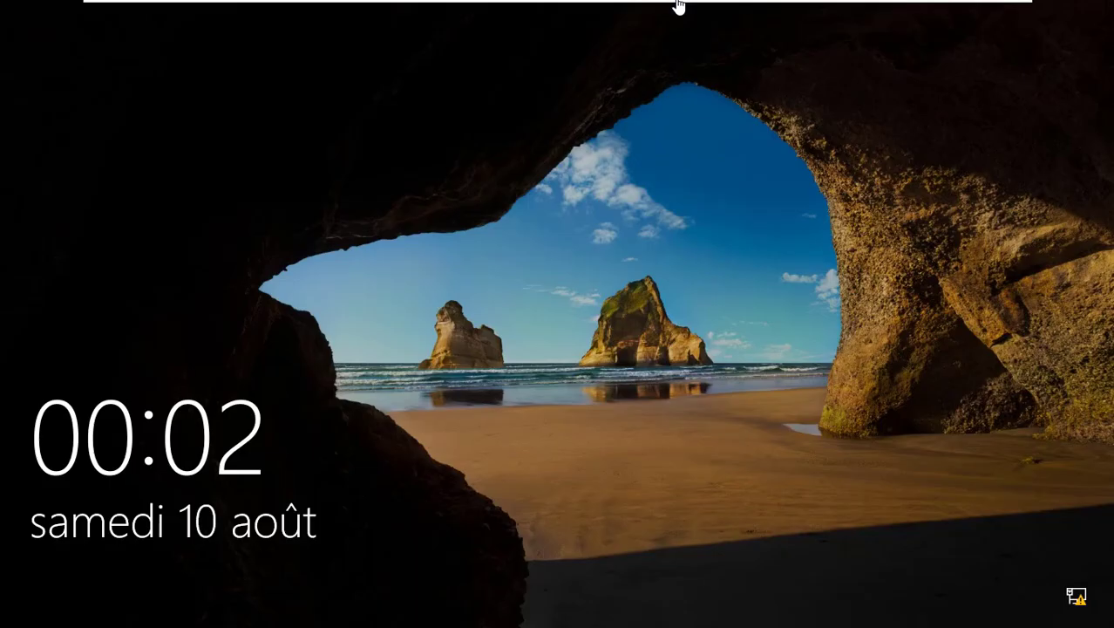
key("Return")
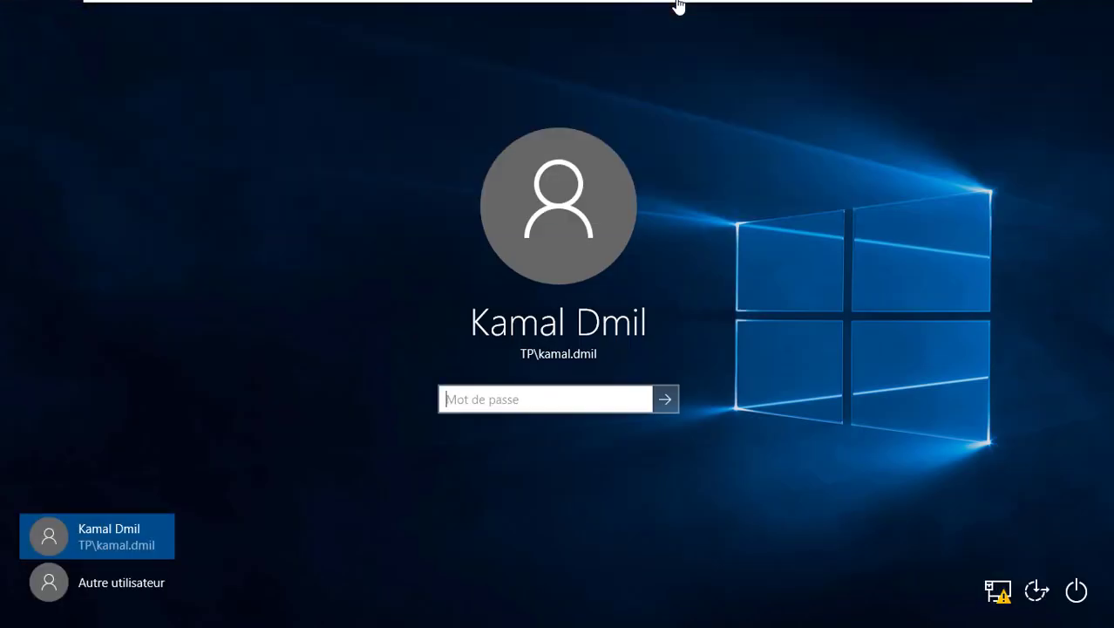
type("•••••••••")
key("Return")
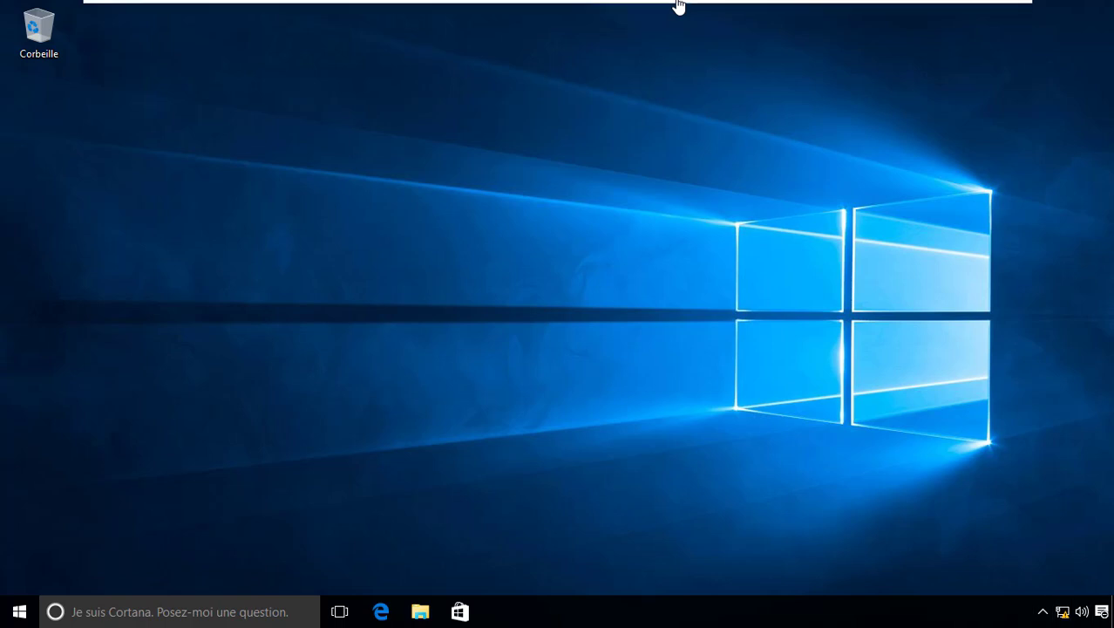
Switch to the Windows Server 2012 virtual machine and start a new user in the Finance organizational unit, entering the user's name and logon name
left_click(679, 9)
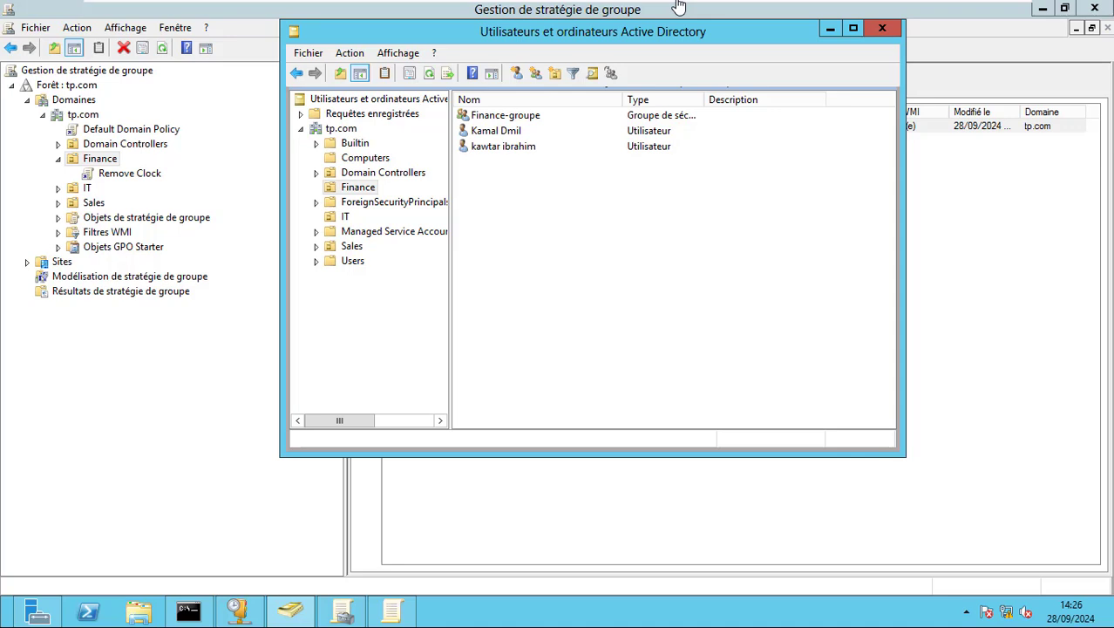
right_click(503, 188)
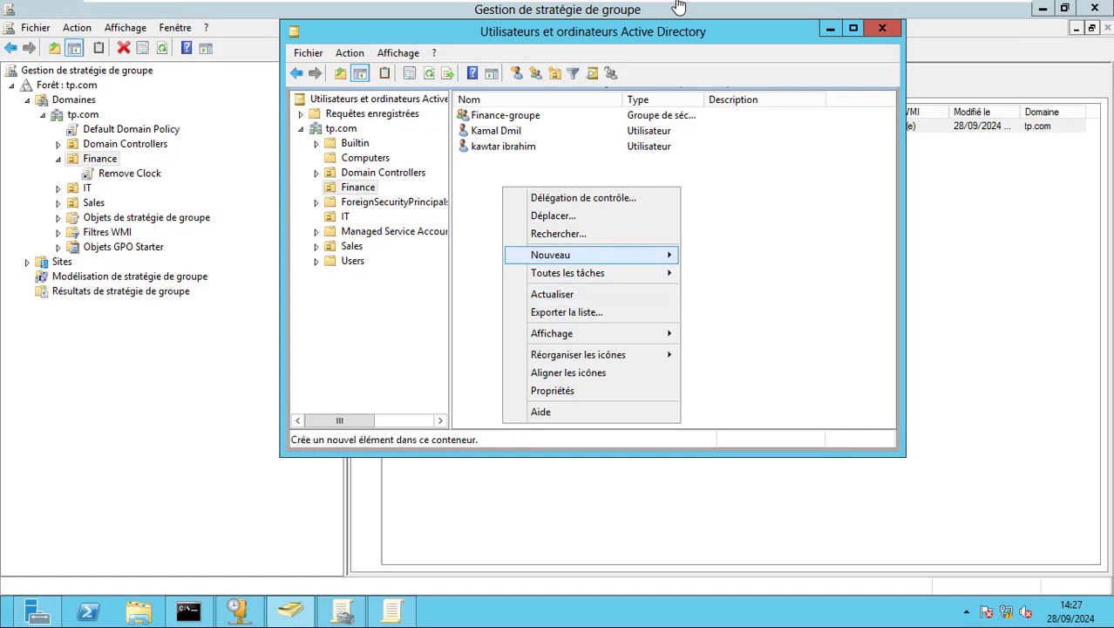
mouse_move(601, 254)
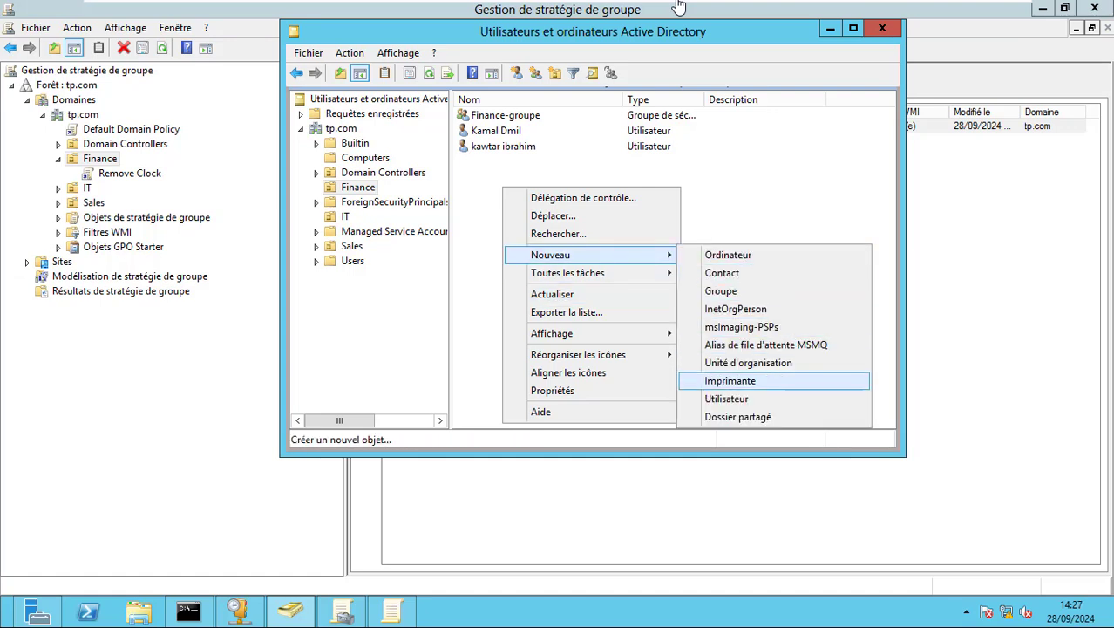
left_click(727, 398)
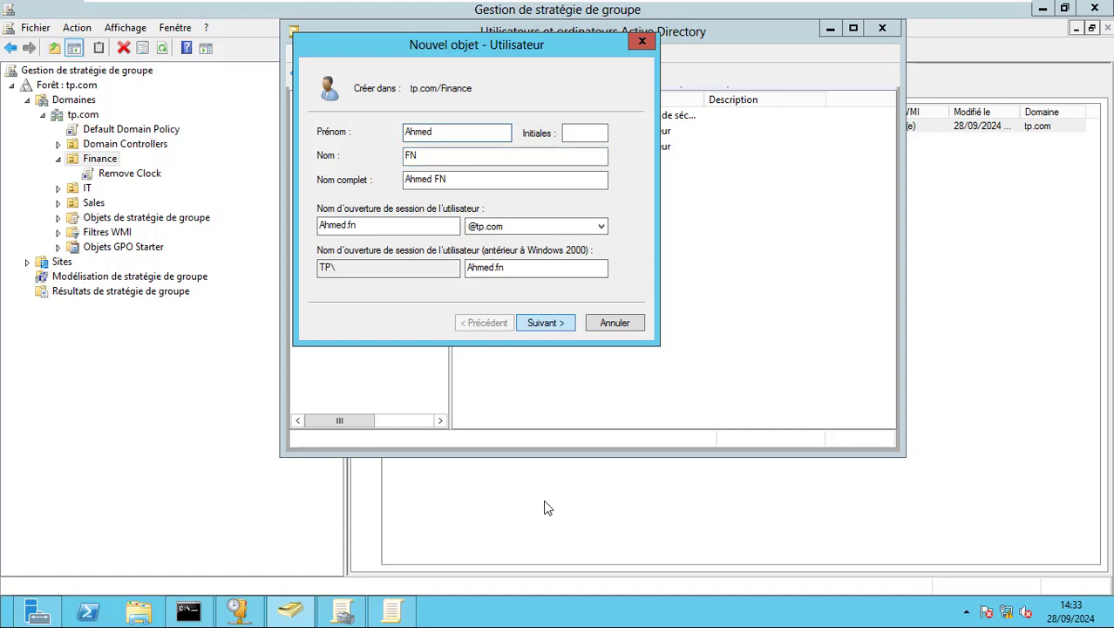
key("Return")
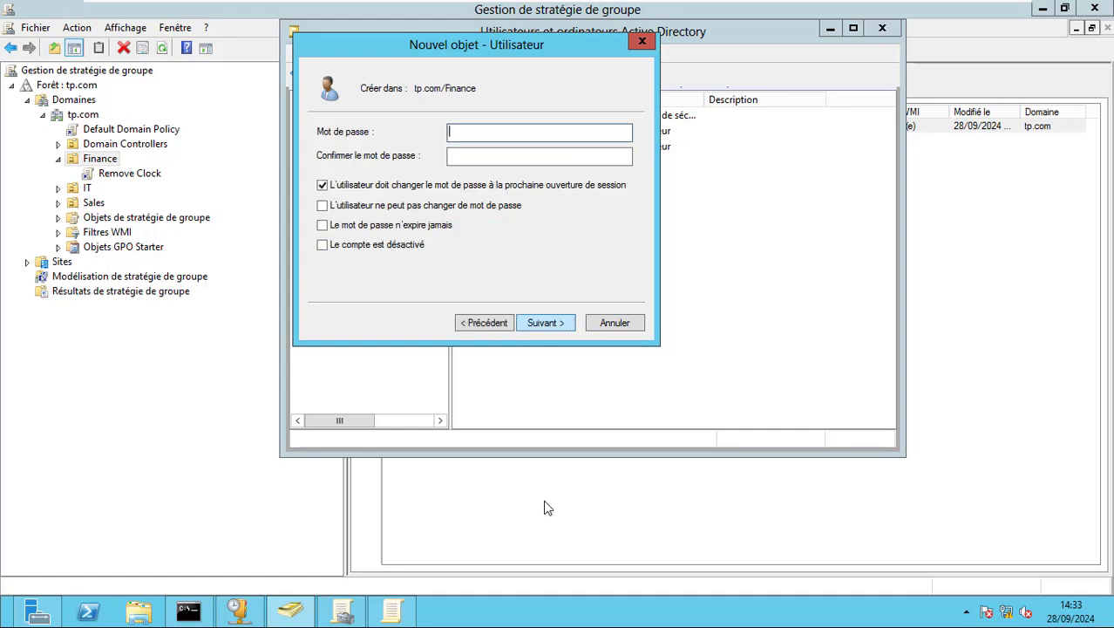
Enter and confirm the account password, require no change at next logon, forbid password changes, disable password expiry, and finish creating the user
type("Password")
key("Tab")
type("Pa")
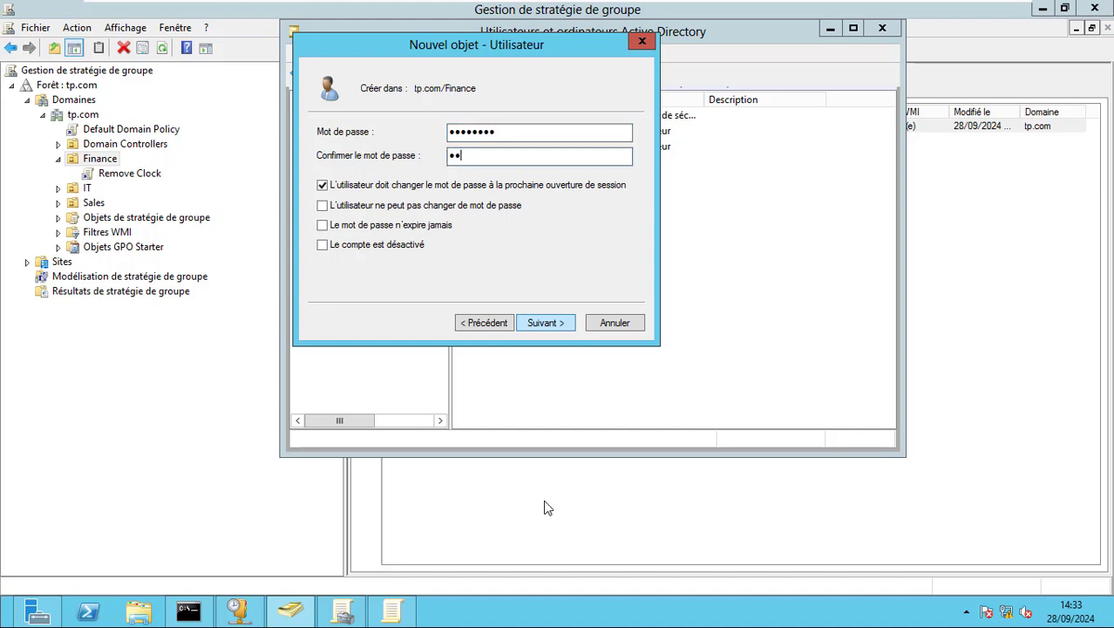
type("ssword")
key("Tab")
key("space")
key("Tab")
key("space")
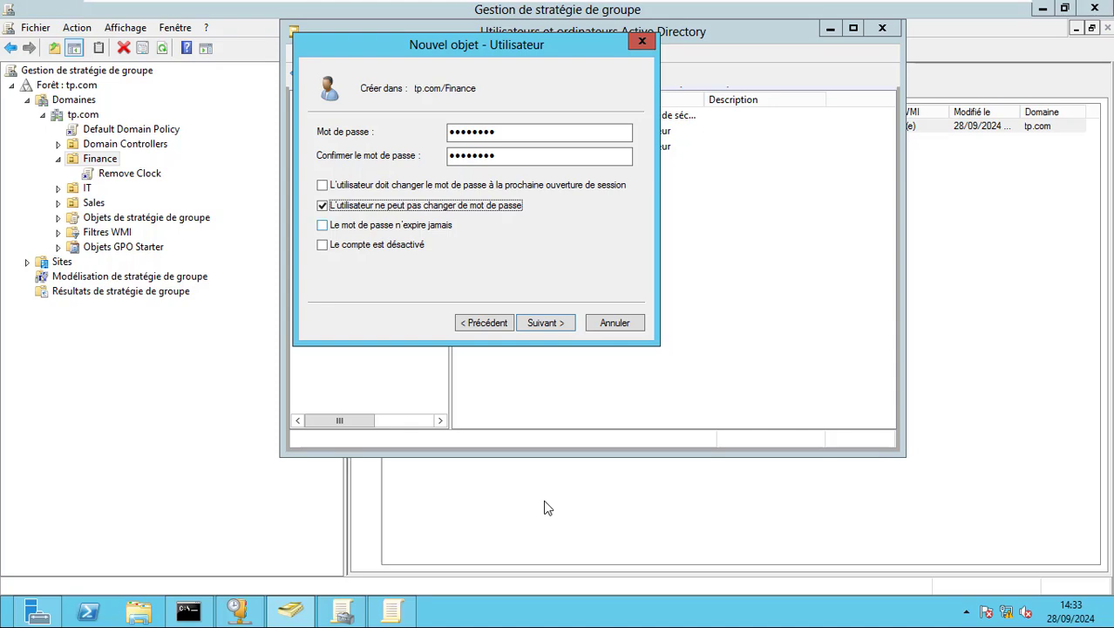
key("Tab")
key("space")
key("Return")
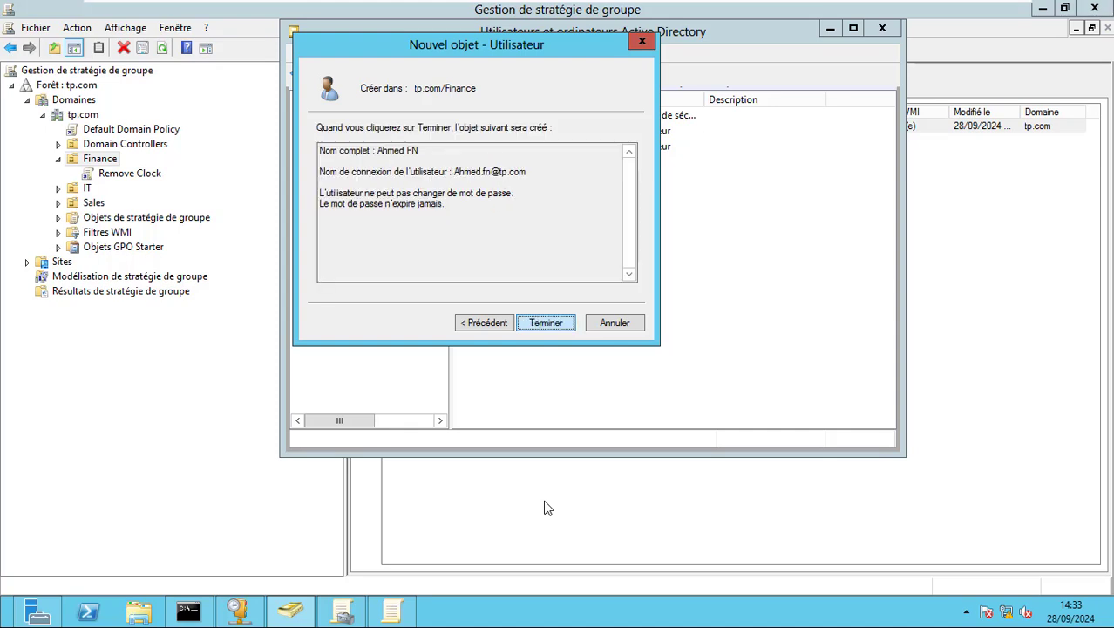
key("Return")
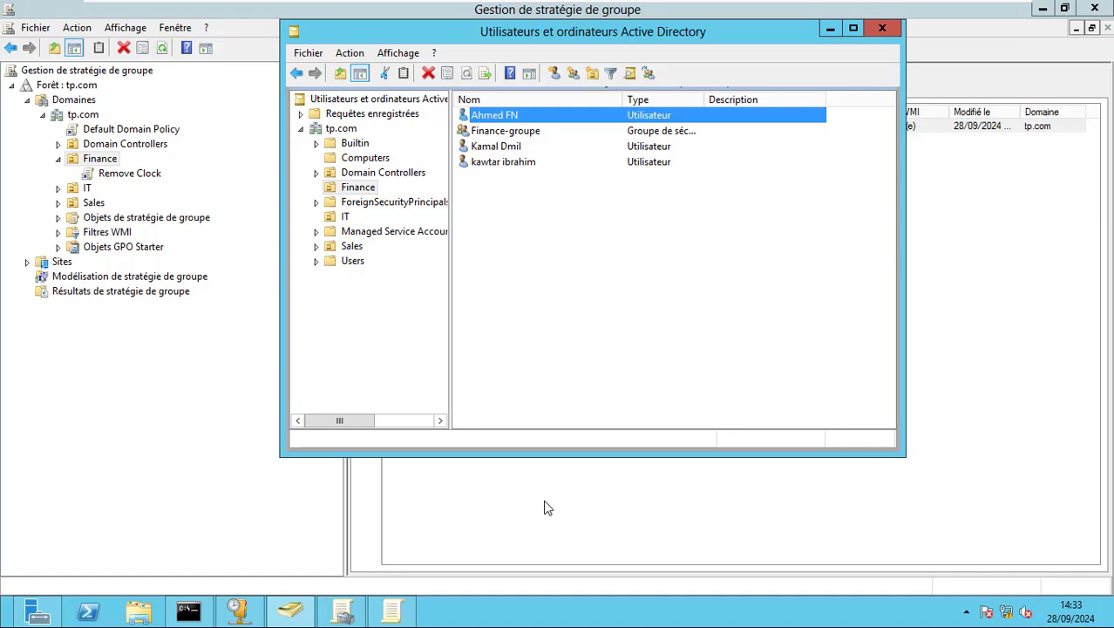
Open the advanced security settings from the delegation of the Remove Clock policy in Group Policy Management
left_click(544, 507)
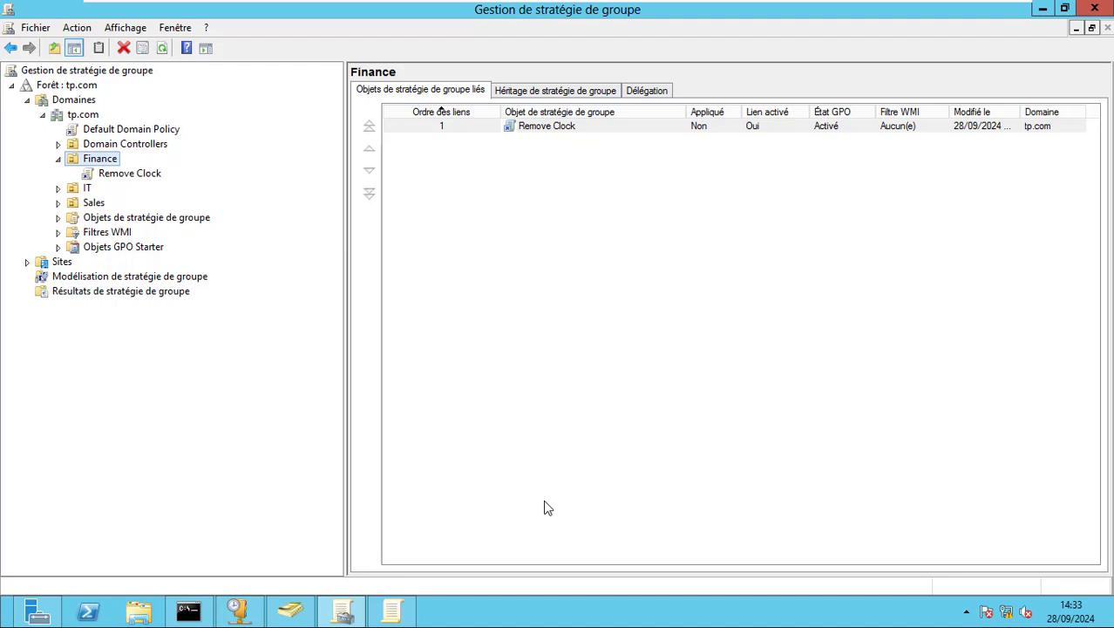
key("Down")
key("Return")
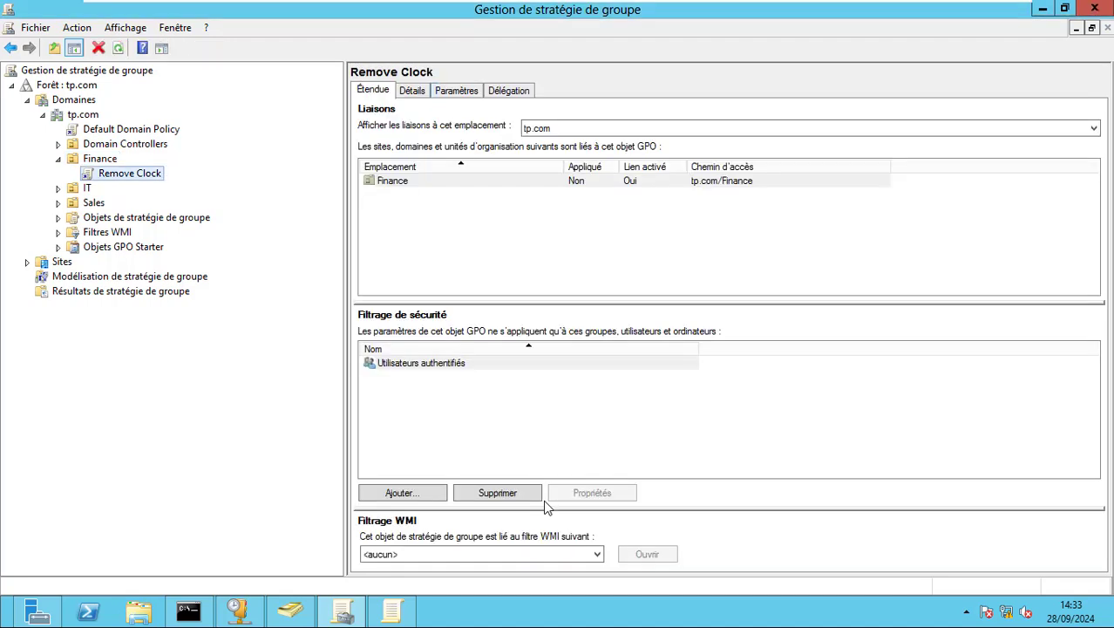
key("Tab")
key("Right")
key("Right")
key("Right")
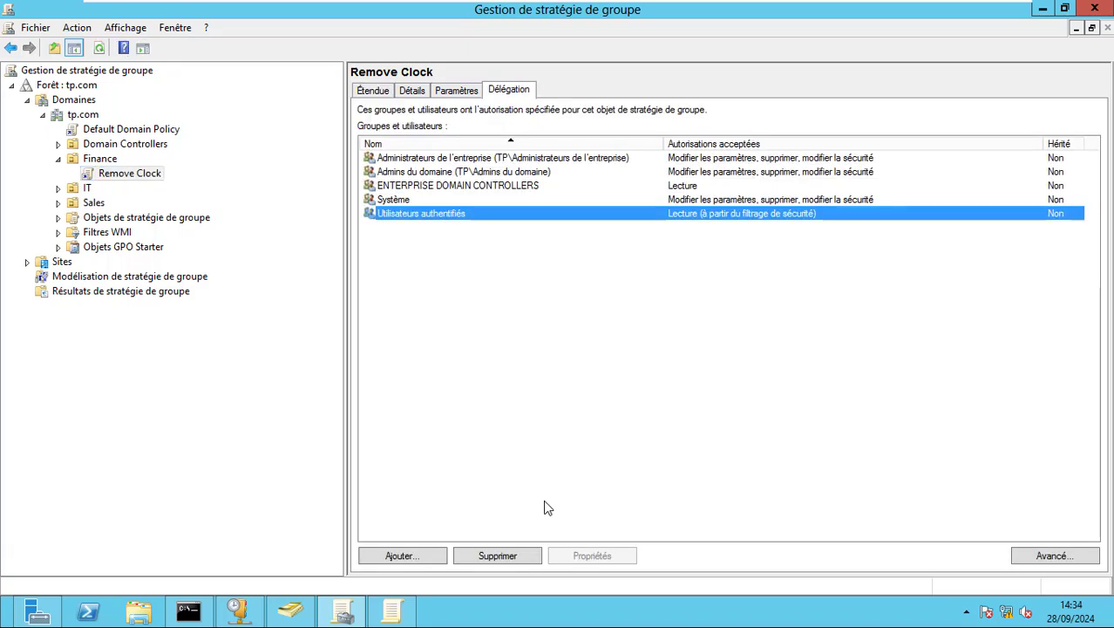
key("Tab")
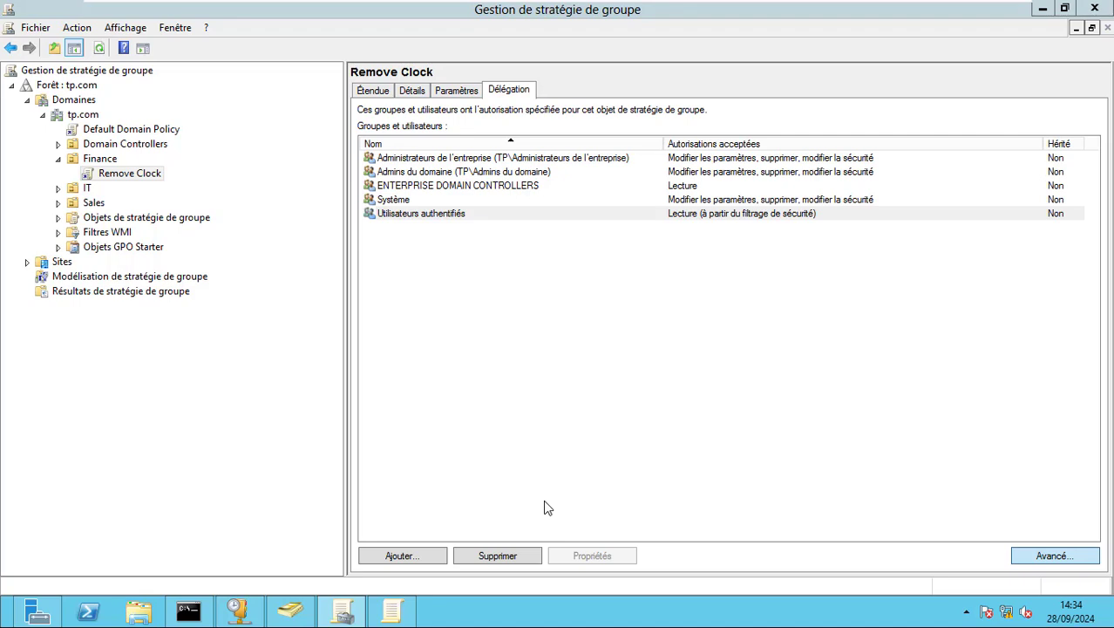
key("Return")
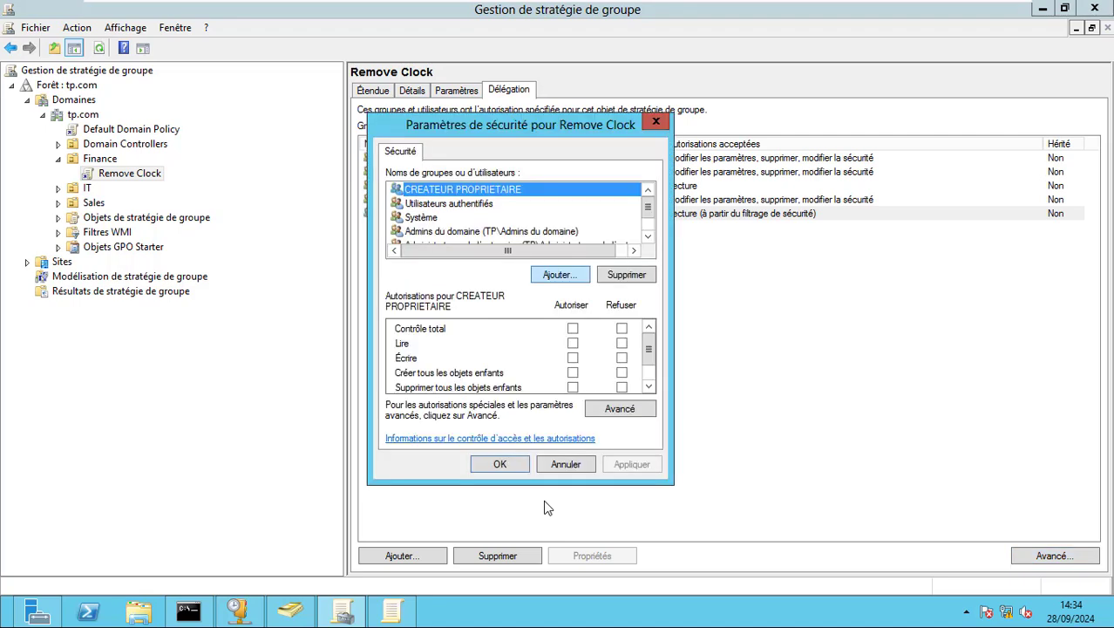
Add the new Finance user by logon name to the Remove Clock security settings
key("Tab")
key("Return")
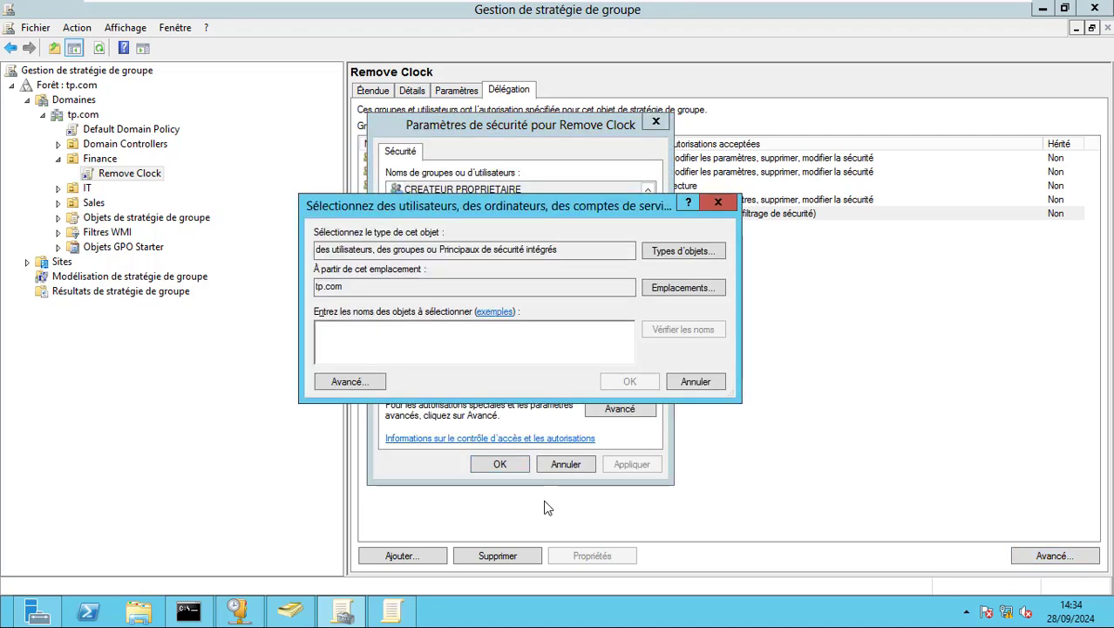
type("ah")
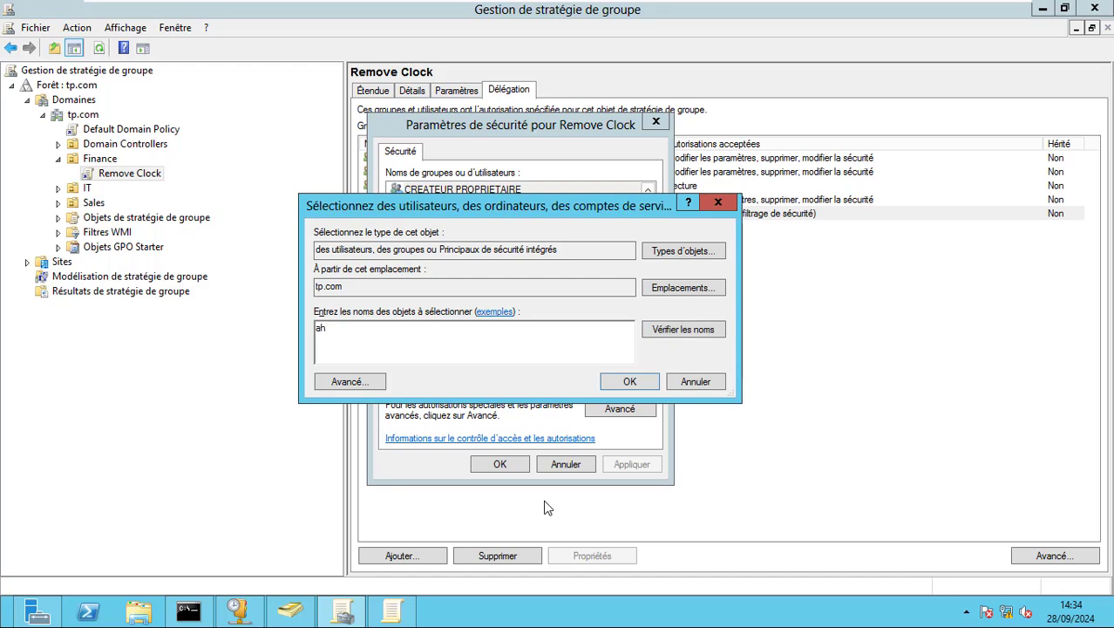
type("med.fn")
key("Return")
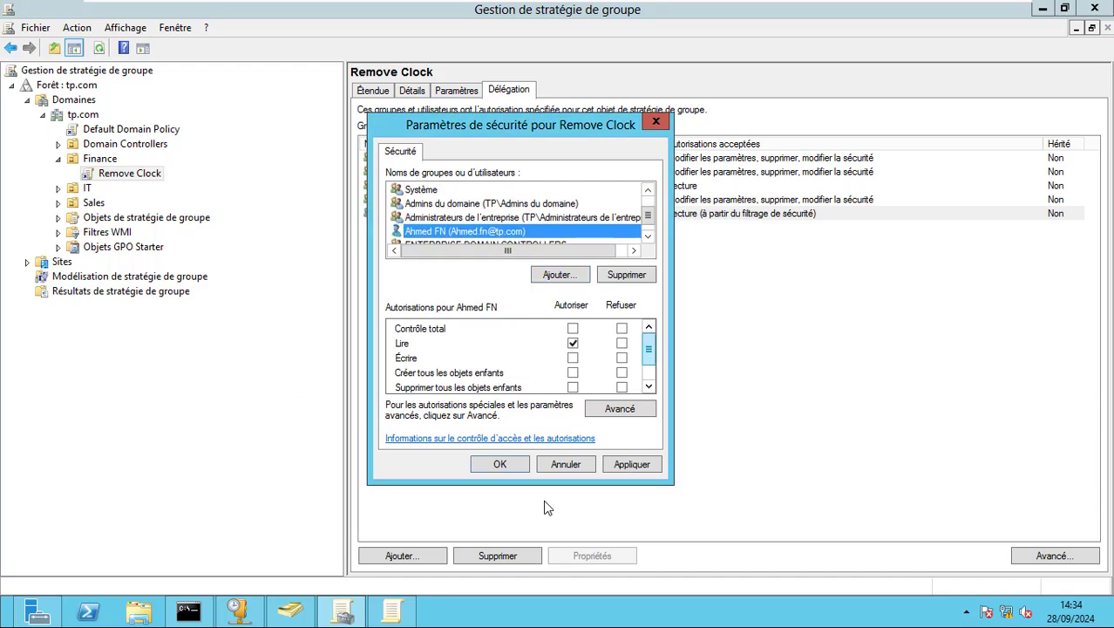
Set Appliquer la stratégie de groupe to Refuser for the new Finance user and confirm the deny entry
scroll(548, 508, "down", 1)
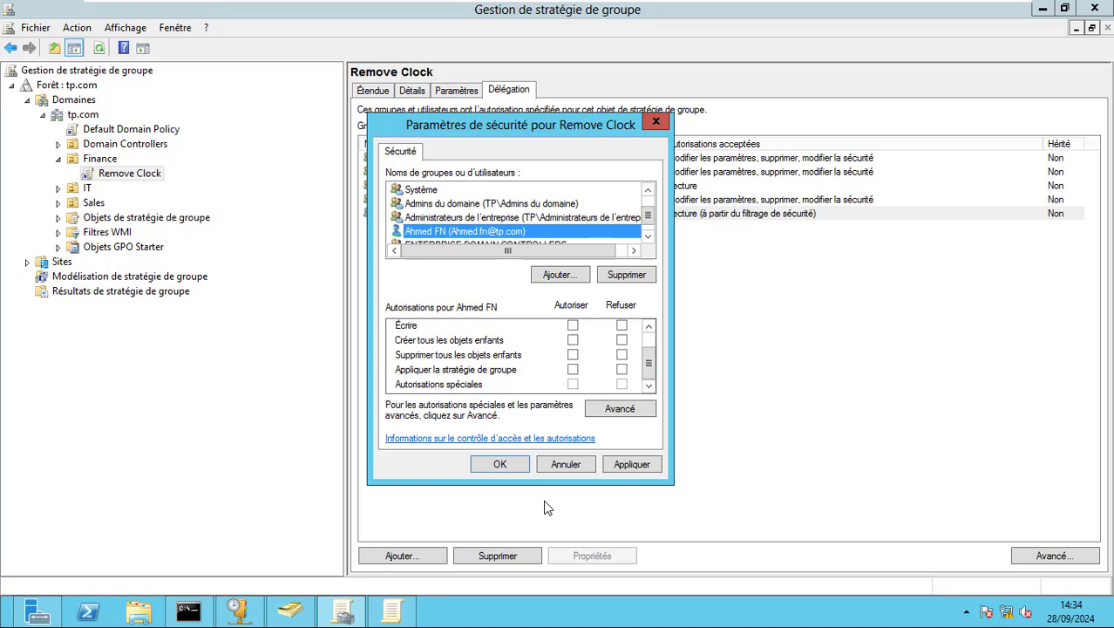
left_click(622, 369)
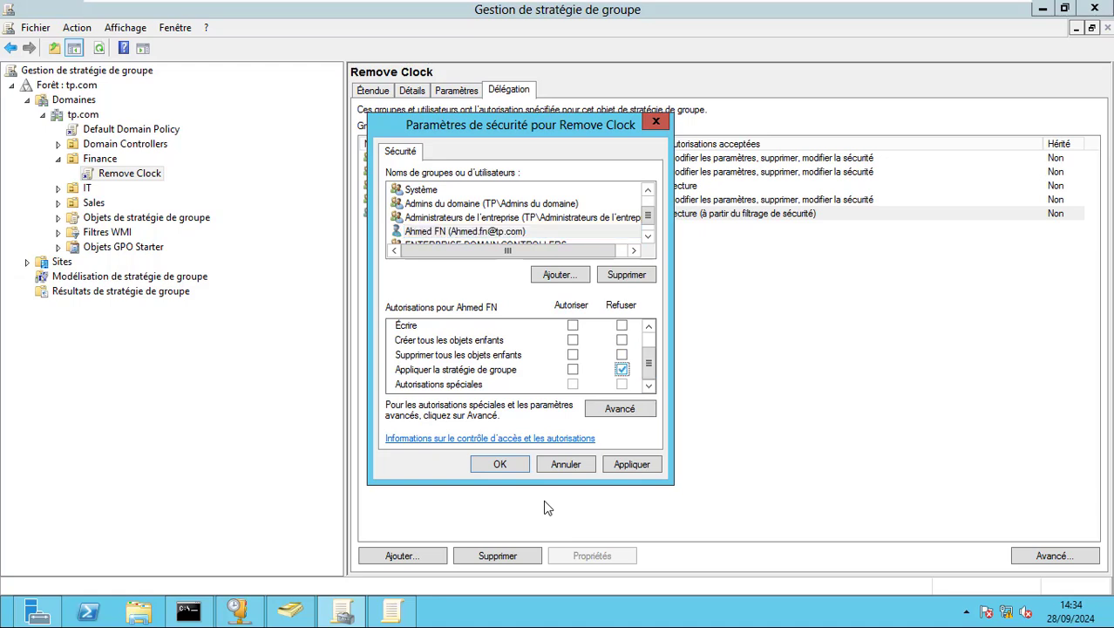
left_click(631, 463)
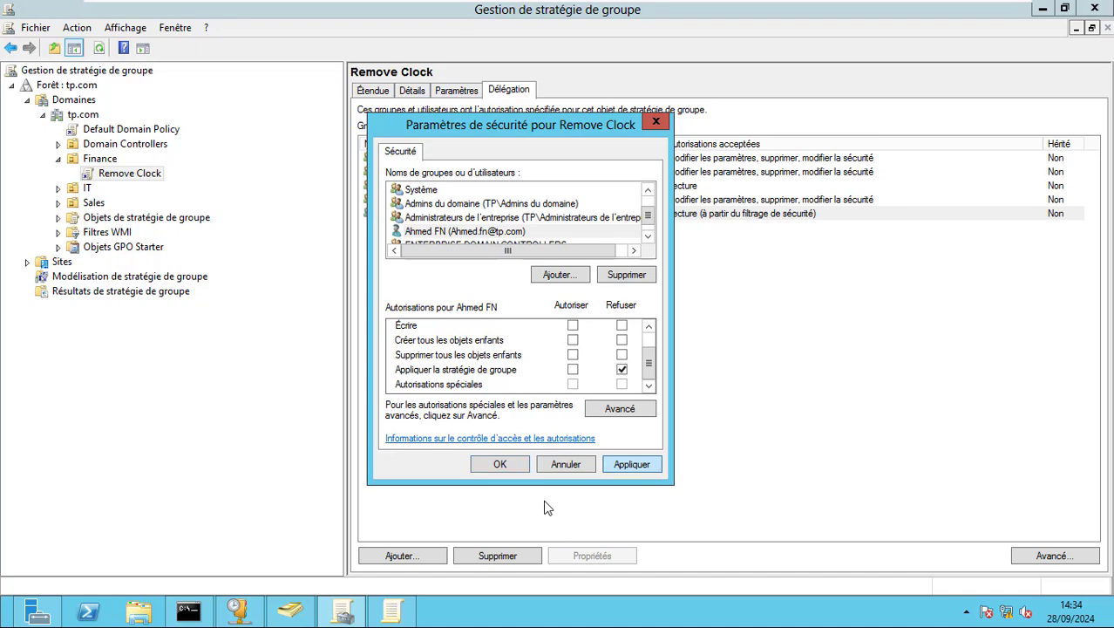
key("Return")
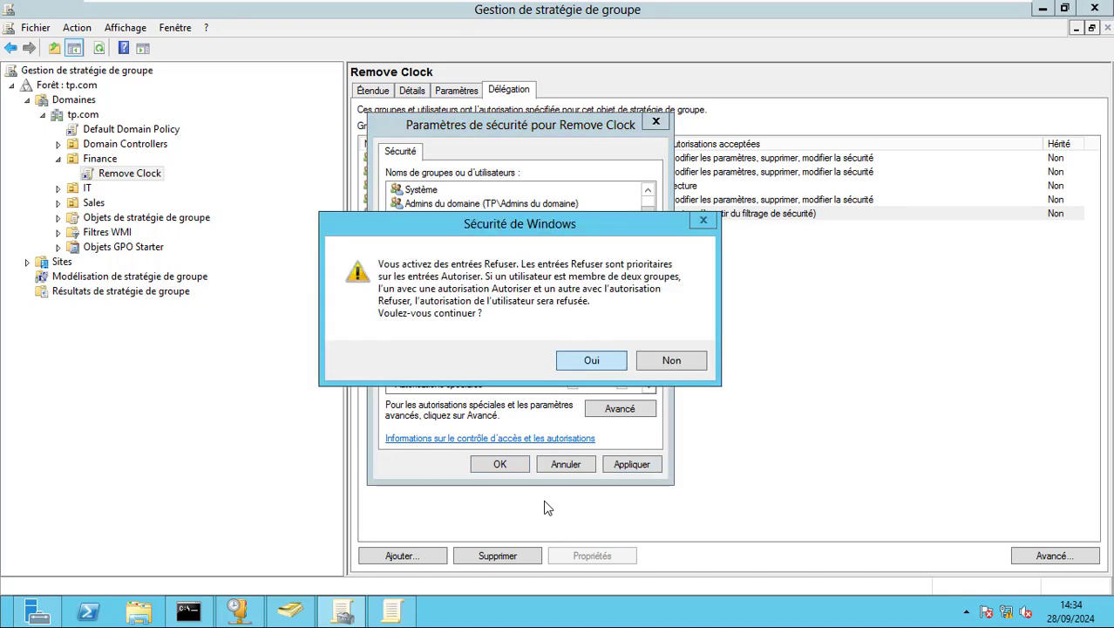
key("Return")
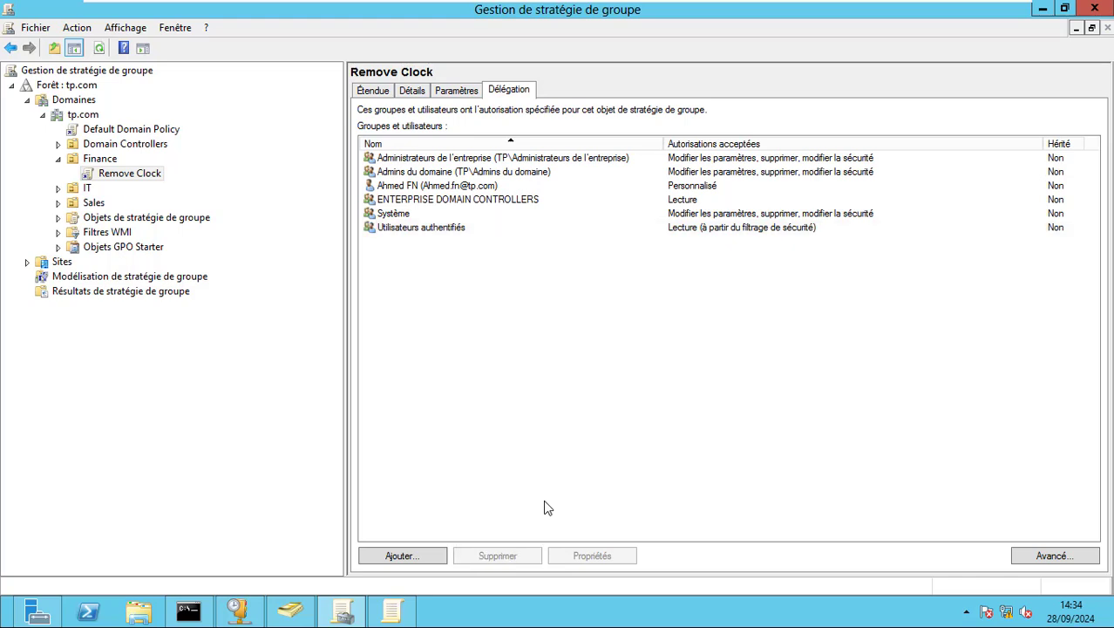
Review the policy linked to Finance, then refresh and check the unit's members in Active Directory Users and Computers
key("Up")
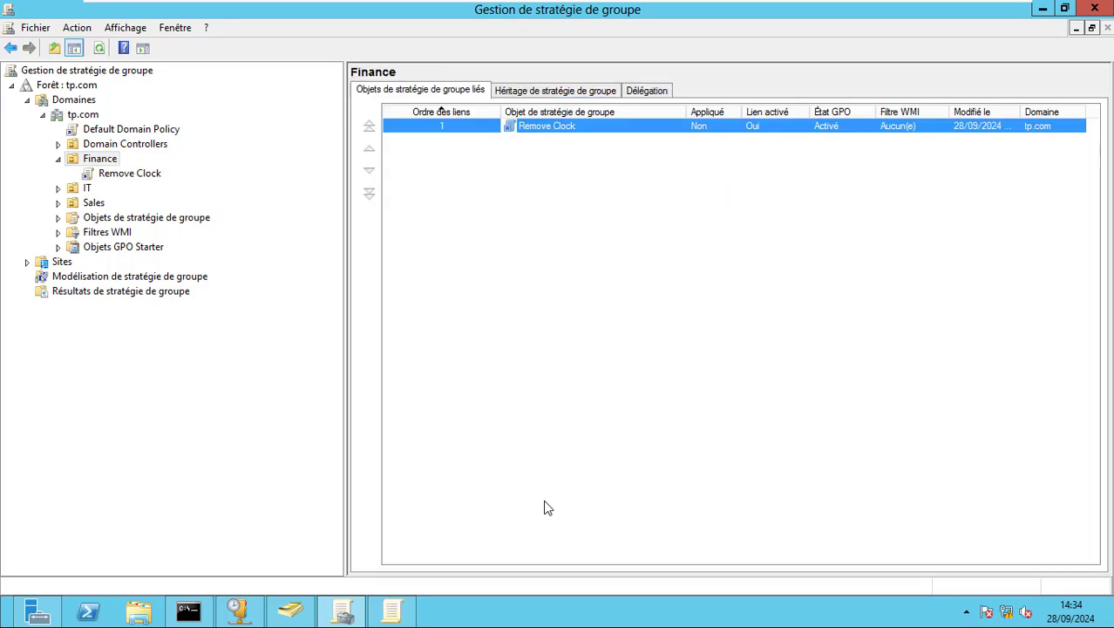
key("alt+Tab")
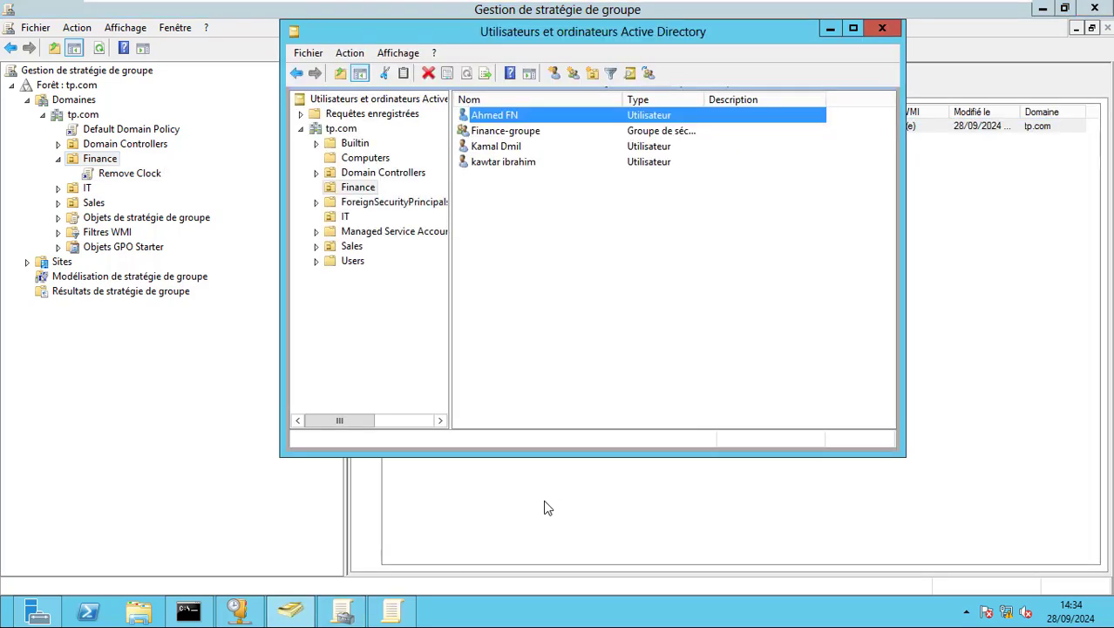
key("F5")
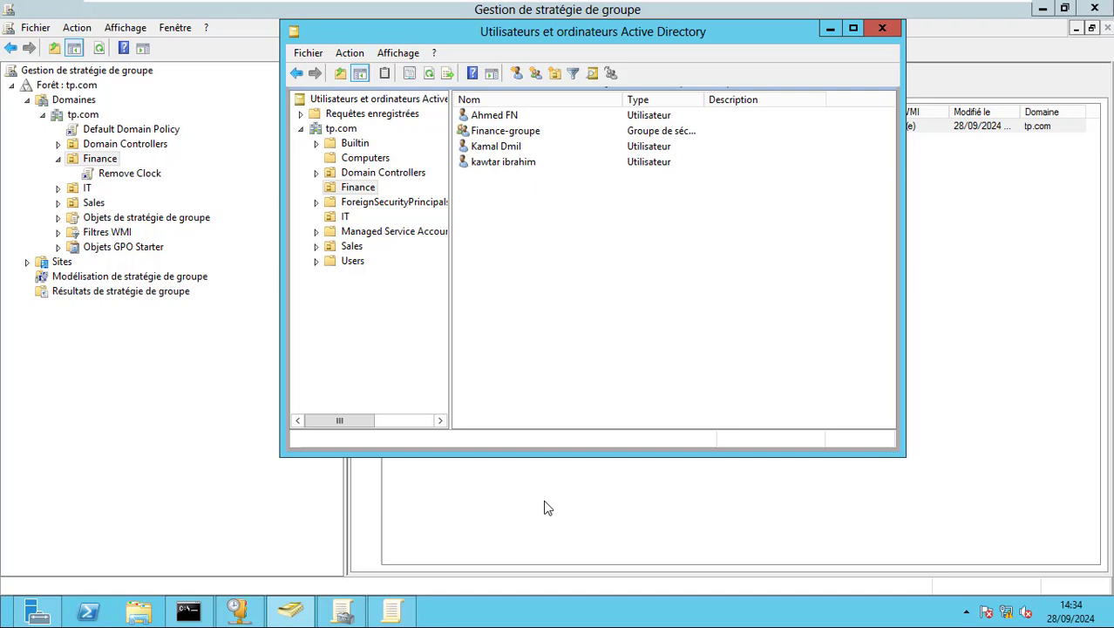
key("Down")
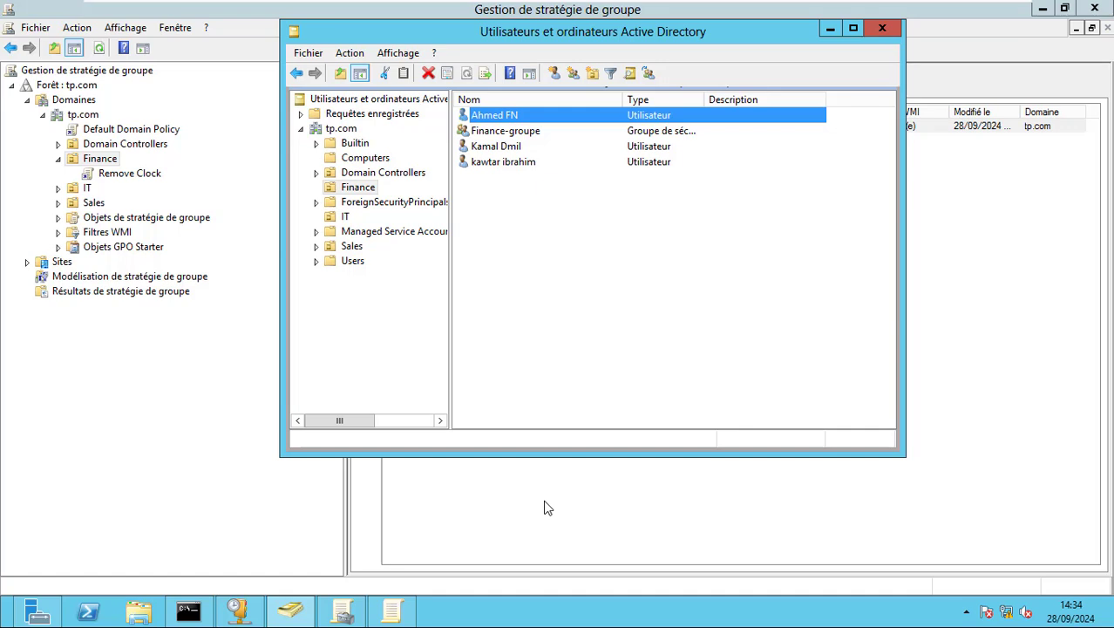
Switch to the Windows 10 virtual machine and sign the current Finance user out
key("ctrl+alt")
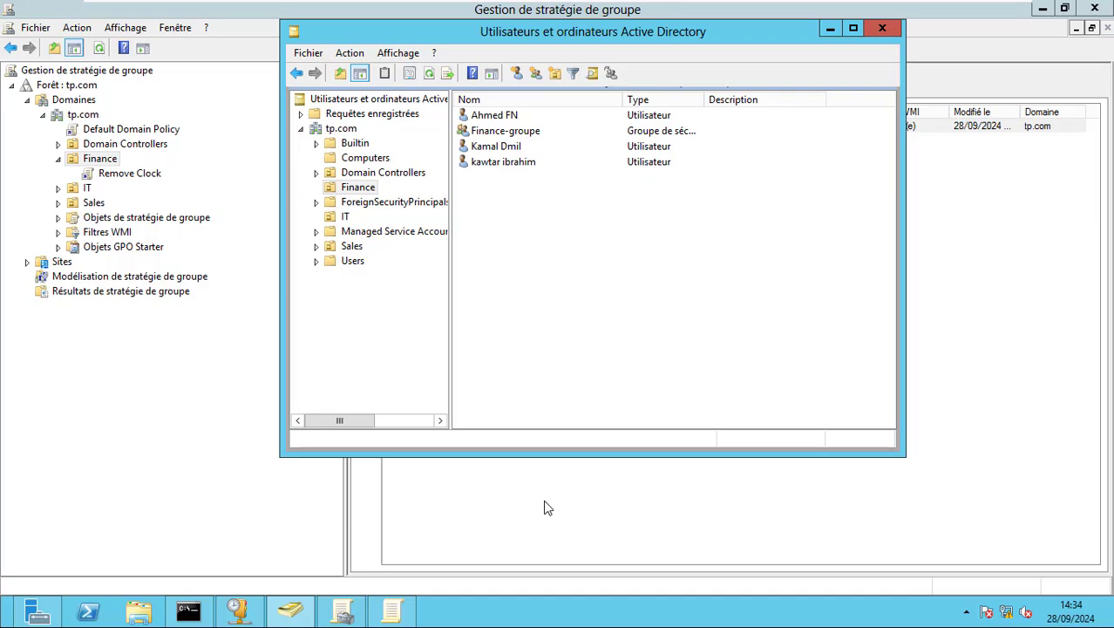
key("ctrl+Tab")
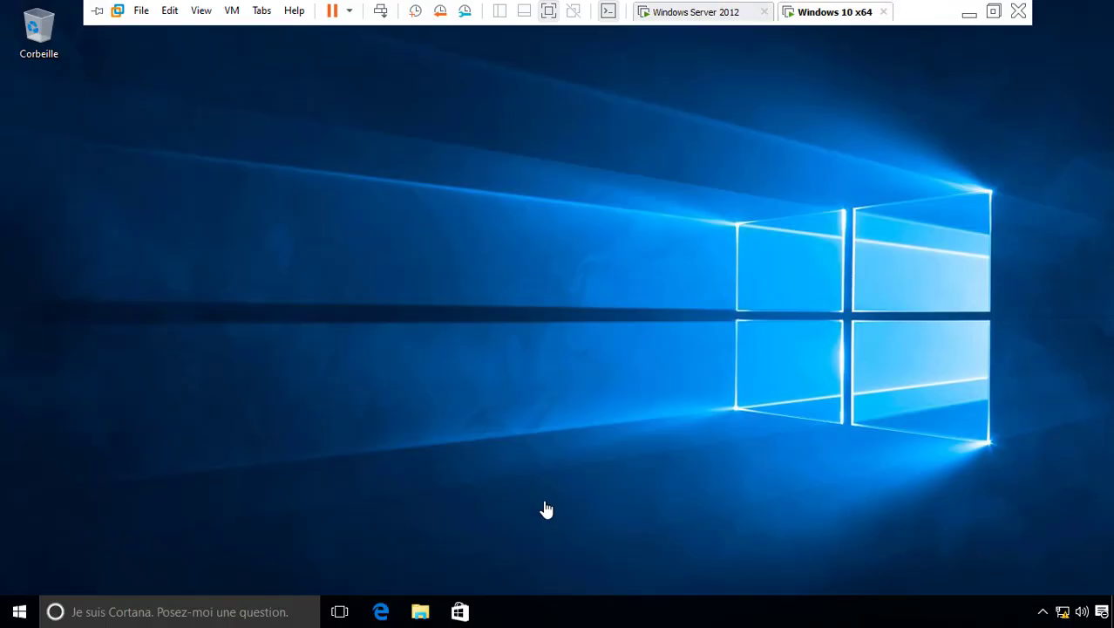
key("super")
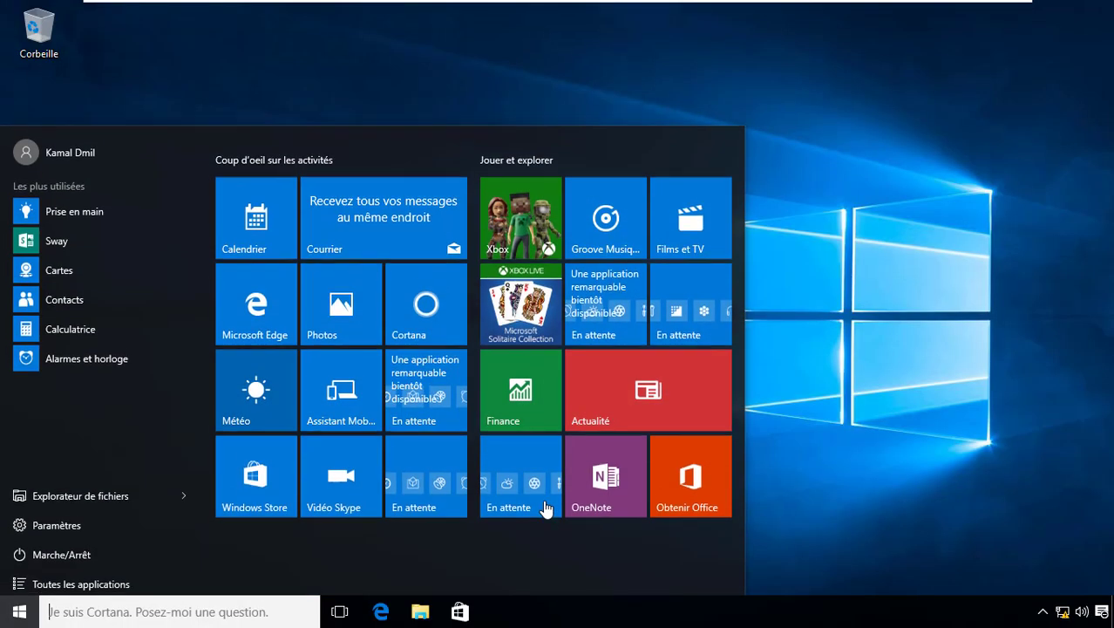
key("Down")
key("Down")
key("Down")
key("Down")
key("Down")
key("Down")
key("Down")
key("Down")
key("Down")
key("Down")
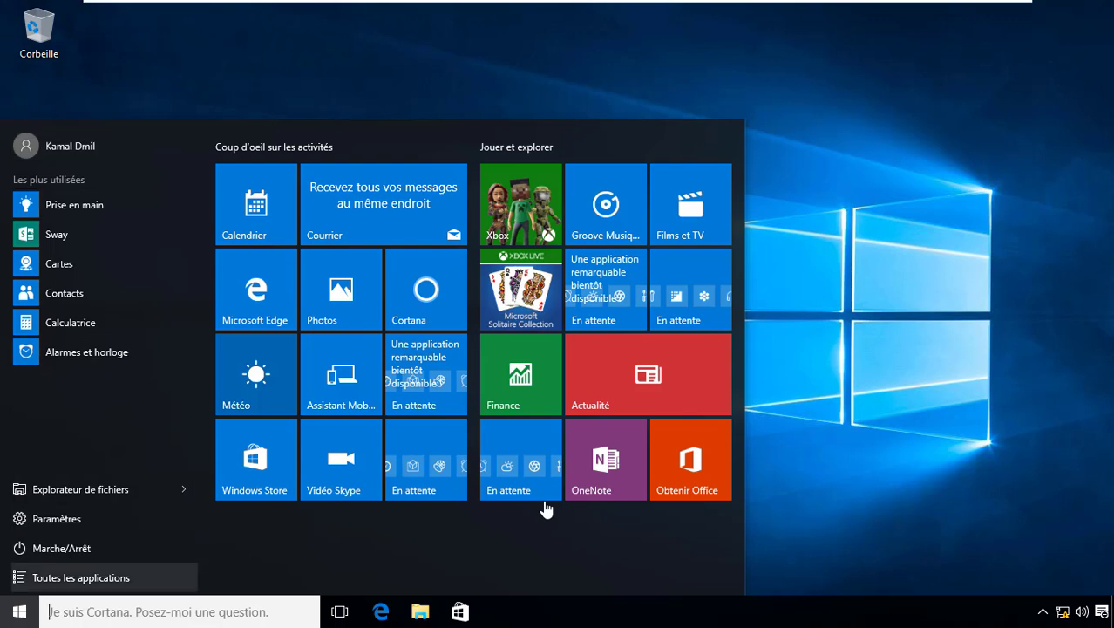
key("Down")
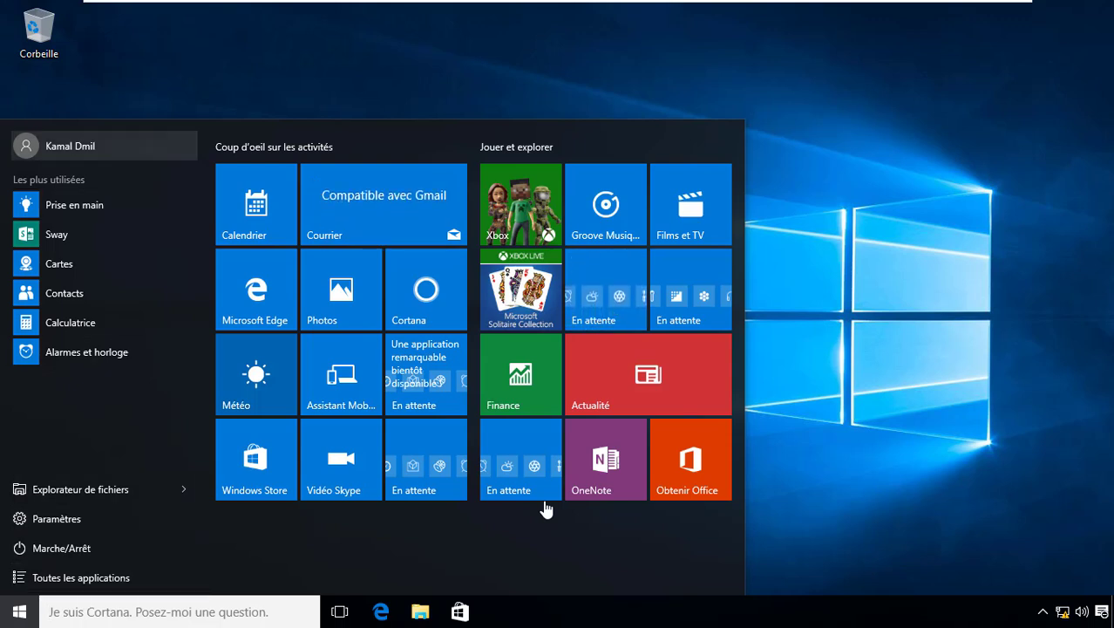
key("Return")
key("Down")
key("Down")
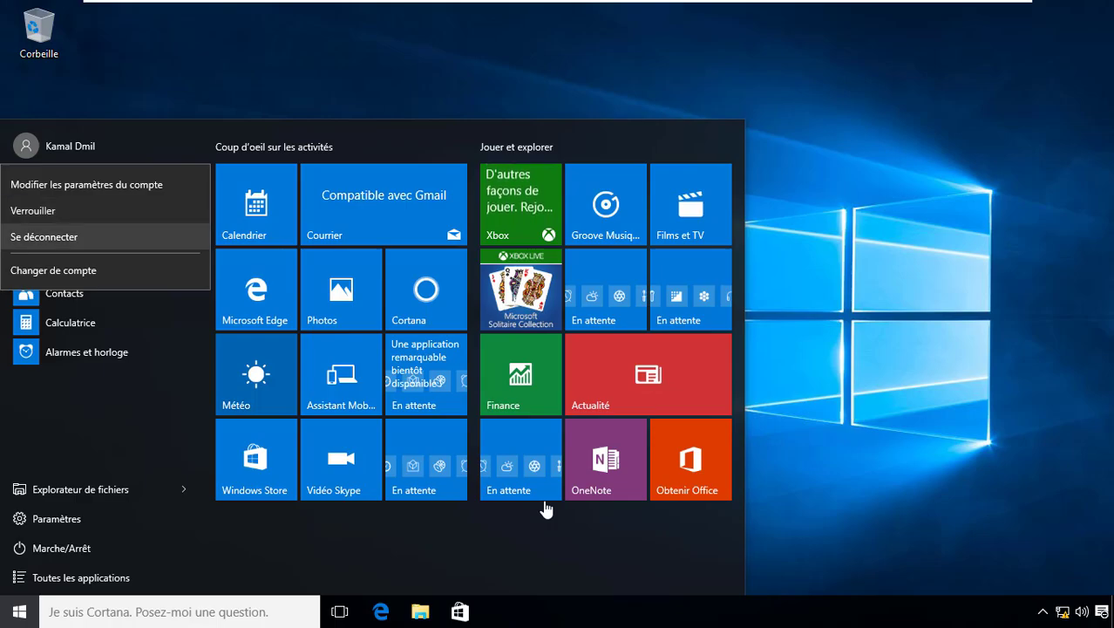
key("Escape")
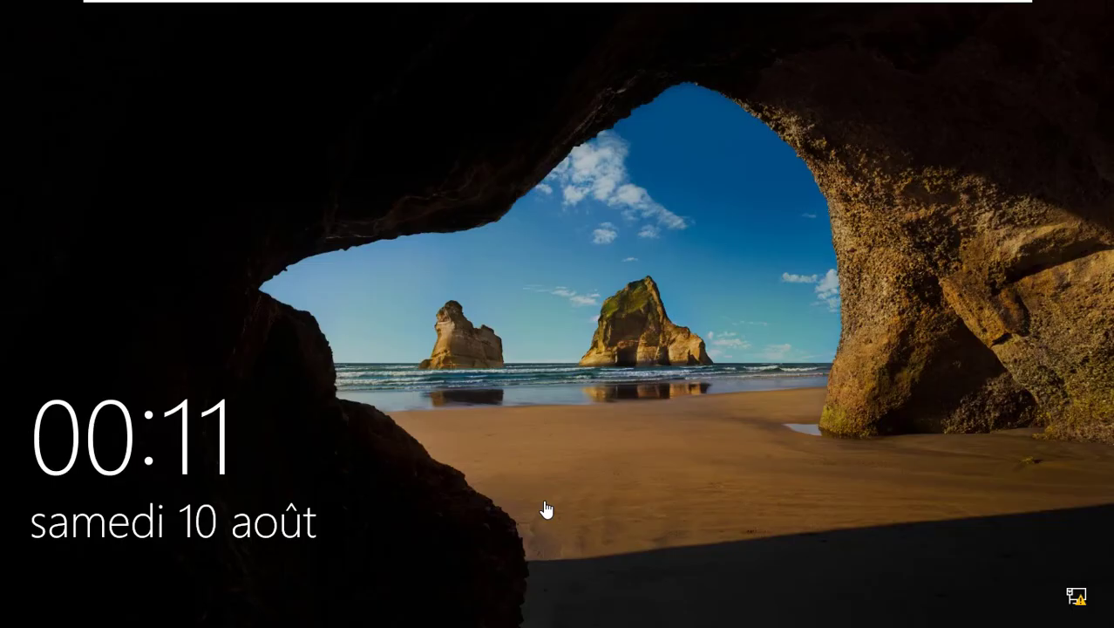
Choose Autre utilisateur on the Windows 10 sign-in screen and enter the exempted Finance user's logon name, including its dot
key("Return")
key("Down")
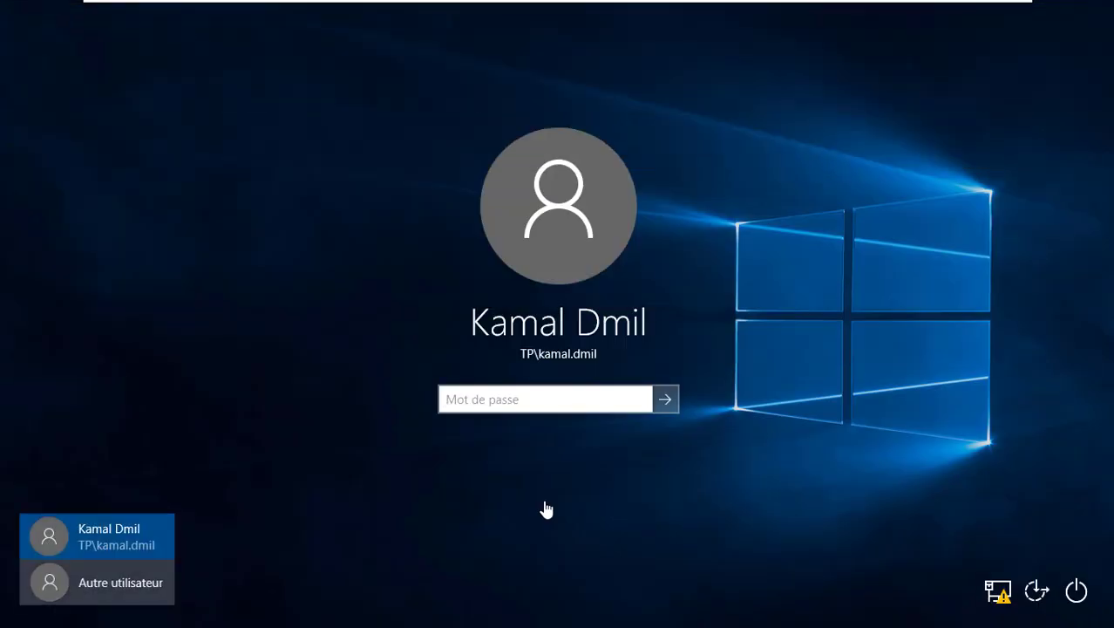
key("Return")
type("Ahm")
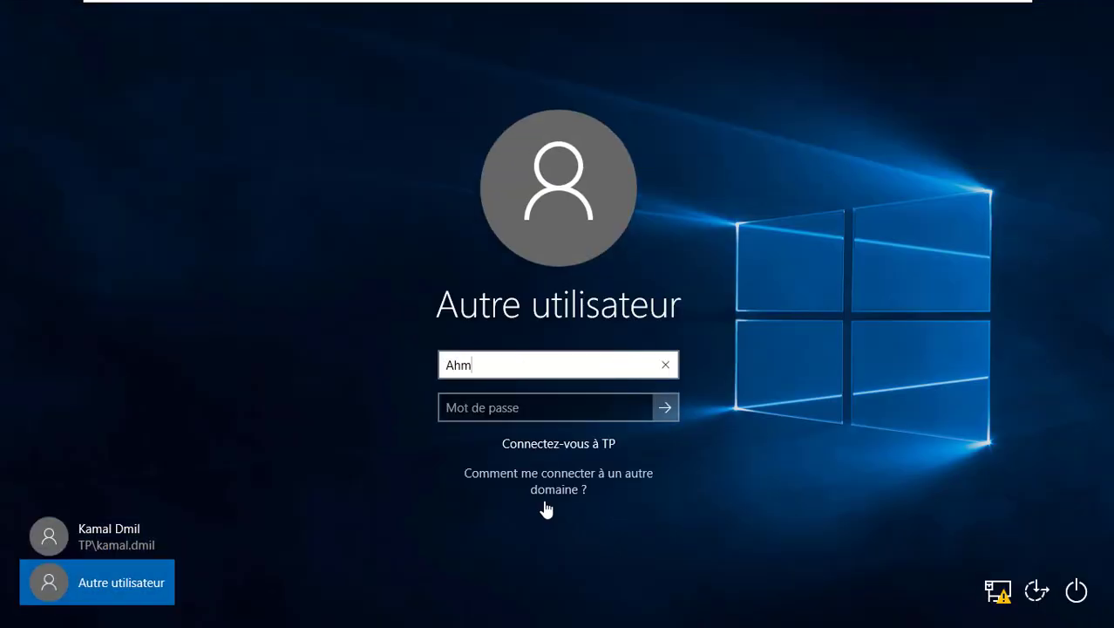
type("edfn")
key("Tab")
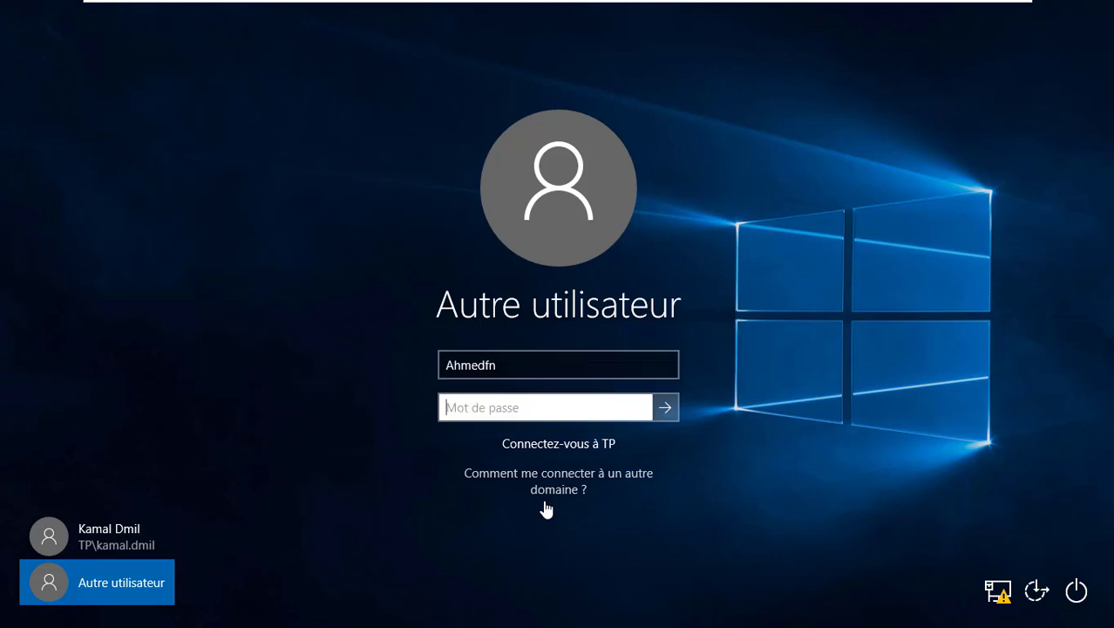
key("shift+Tab")
key("Left")
key("Left")
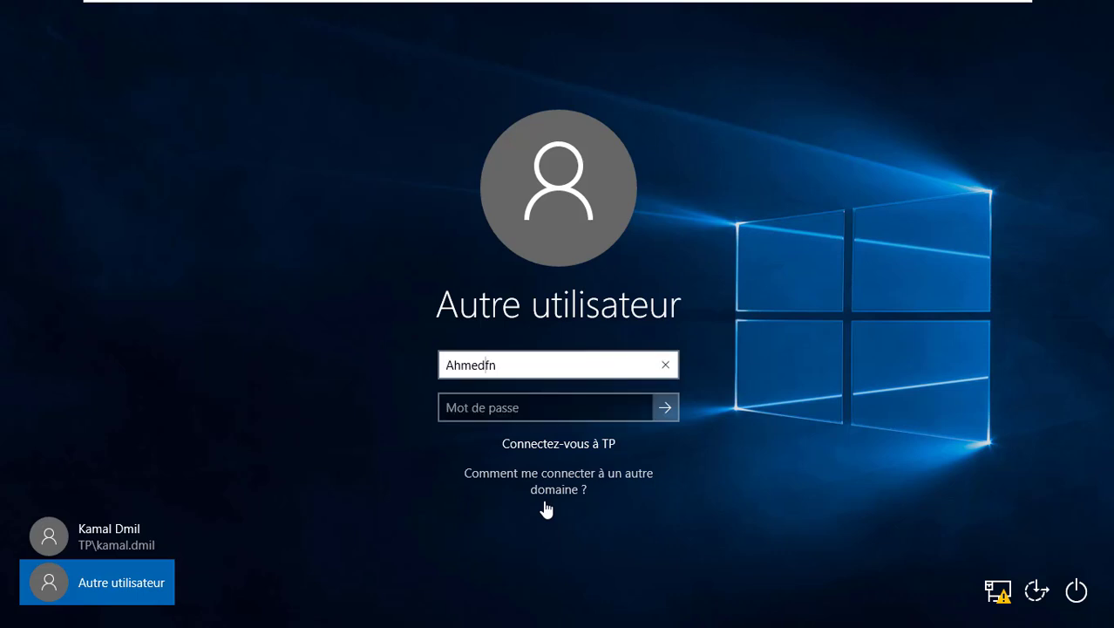
type(".")
key("Tab")
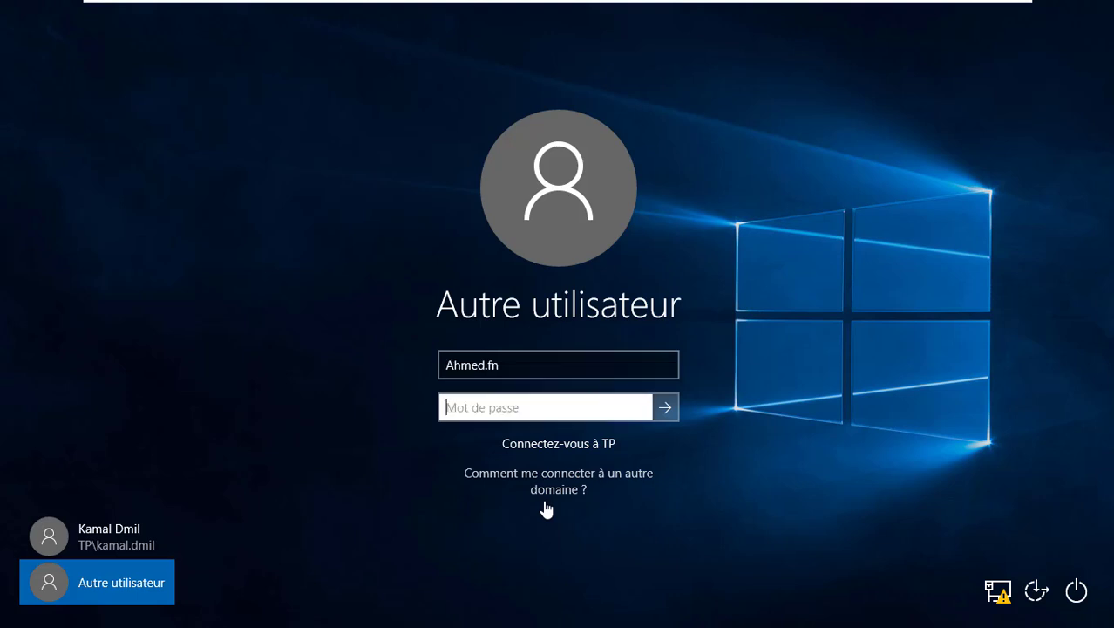
Enter the account password to sign in, and check the signed-in account and the taskbar clock
type("••••••••")
key("Return")
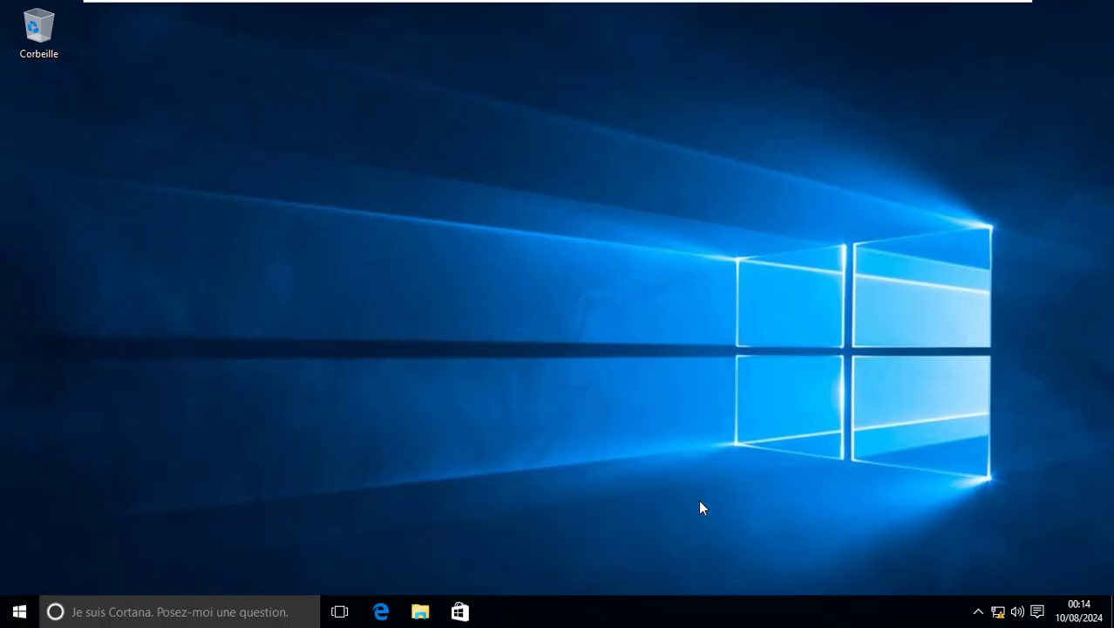
key("super")
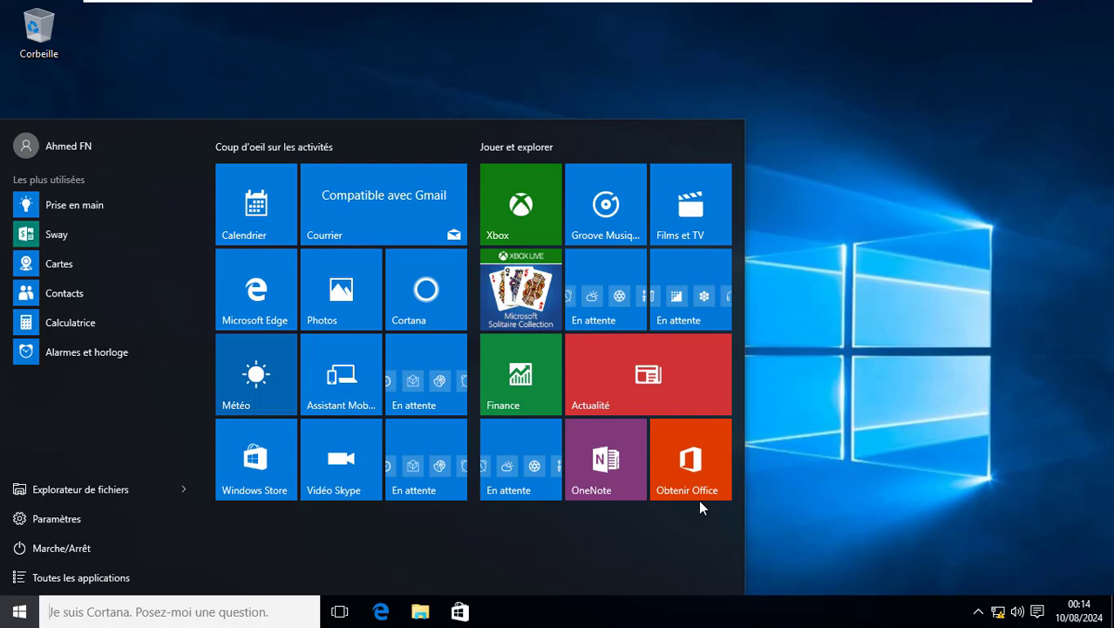
key("super")
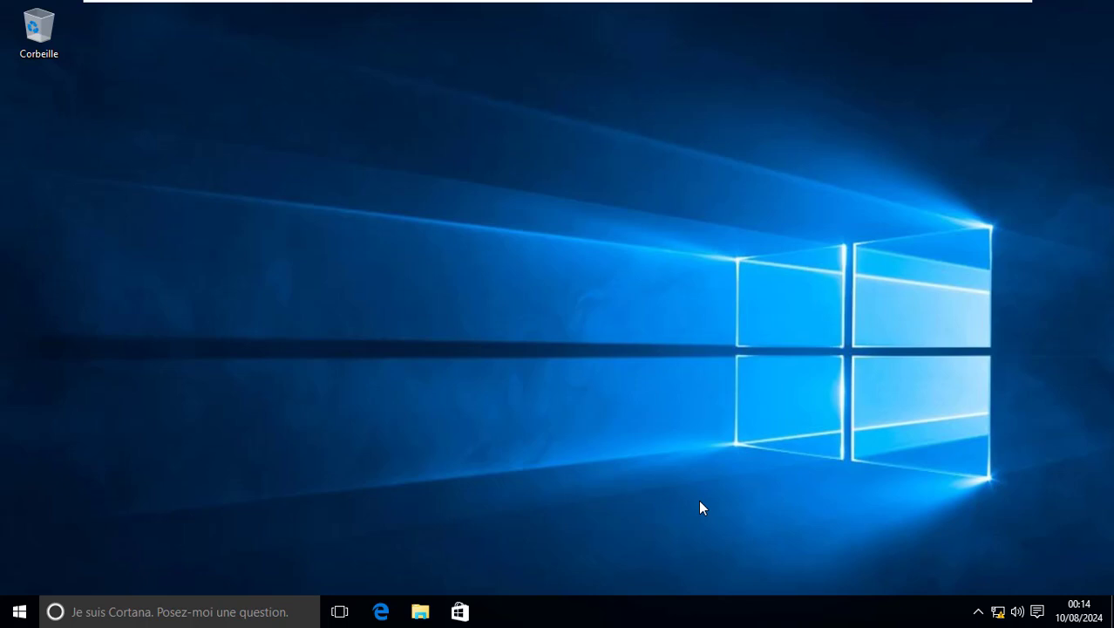
Switch back to the server's Gestion de stratégie de groupe console and view the delegation of Finance's Remove Clock policy
key("ctrl+alt+Left")
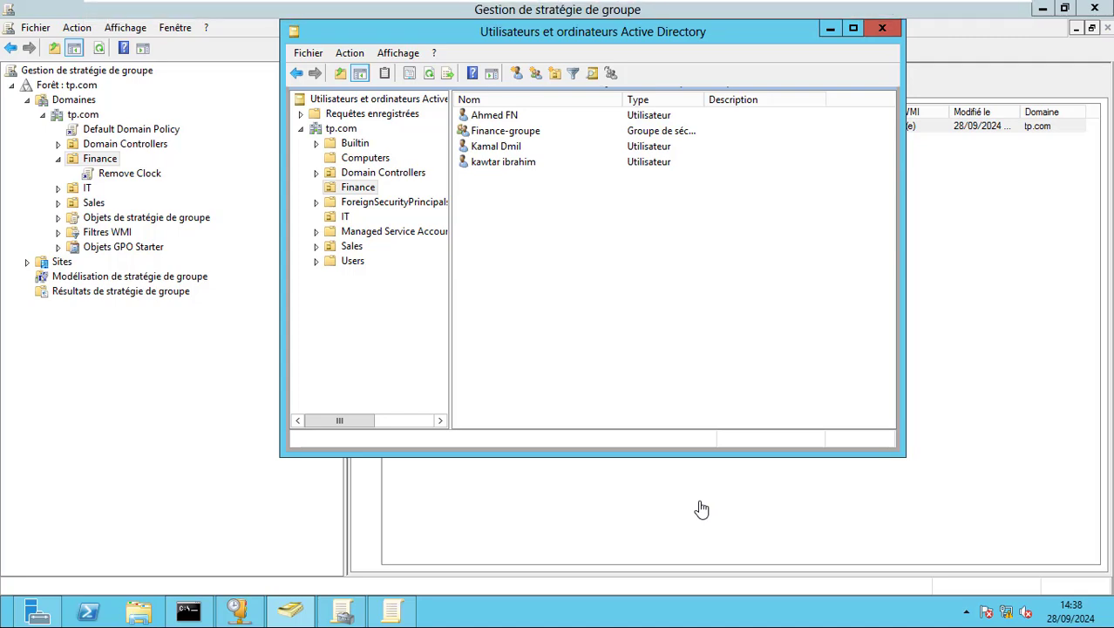
key("alt+Tab")
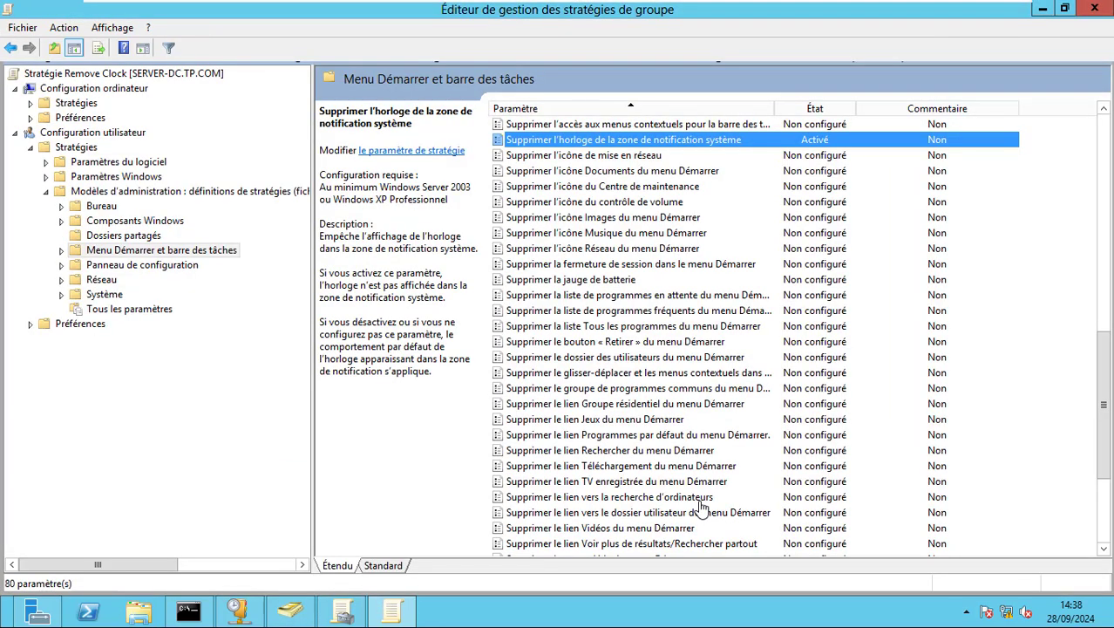
key("alt+Tab")
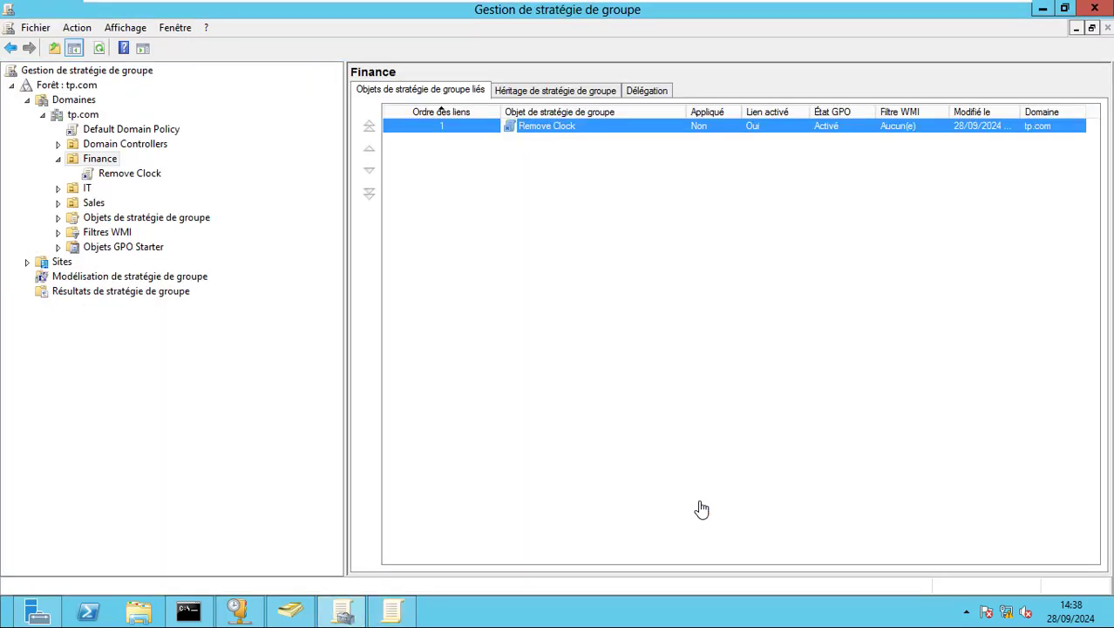
key("Return")
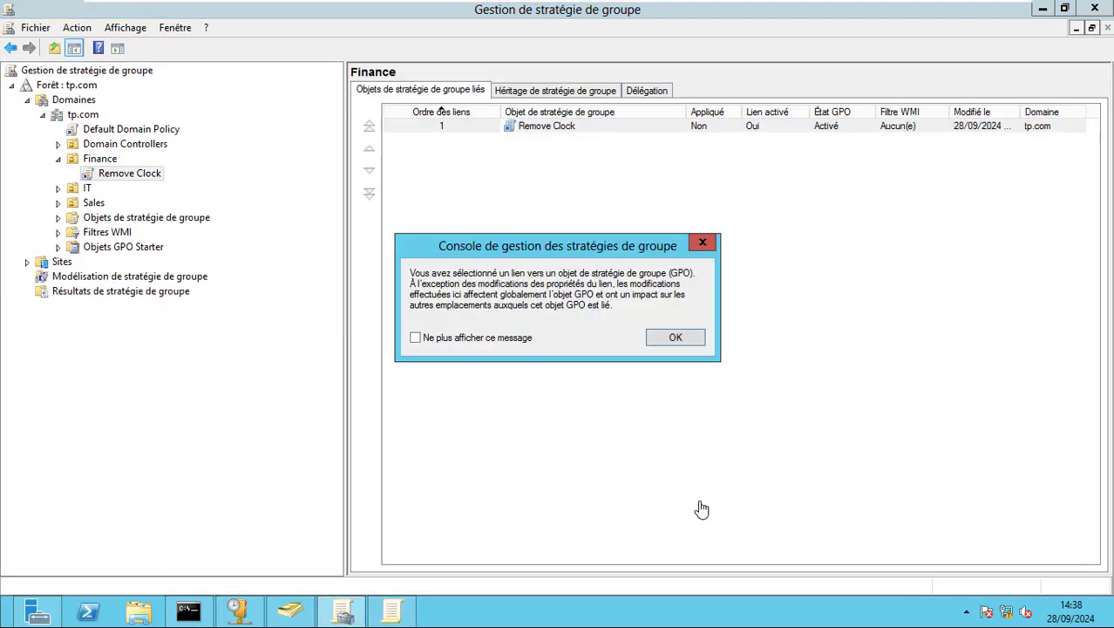
key("Return")
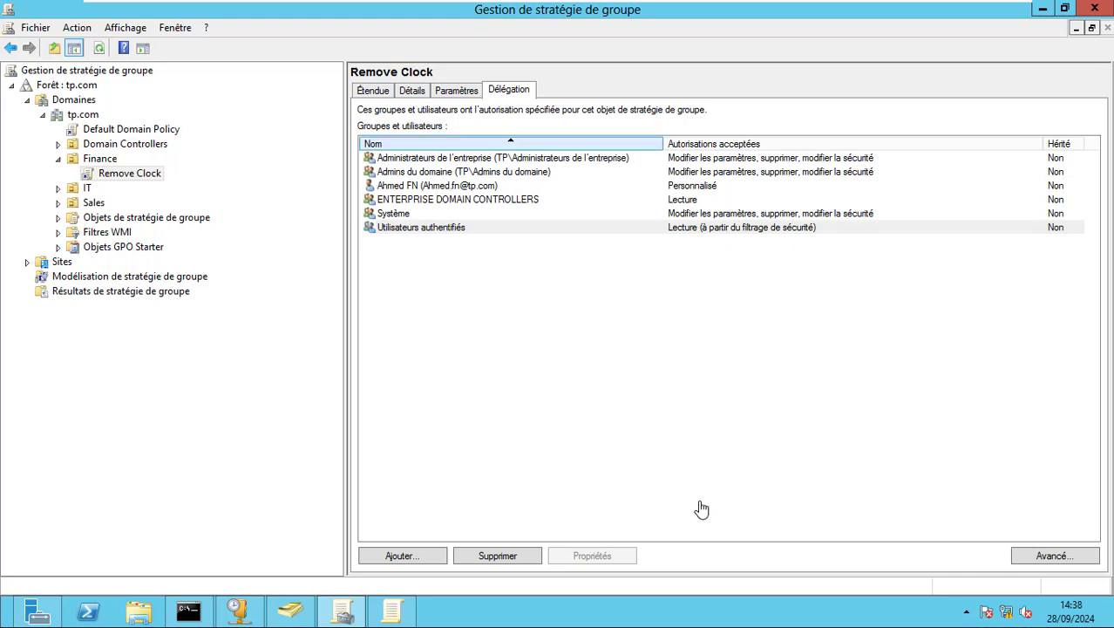